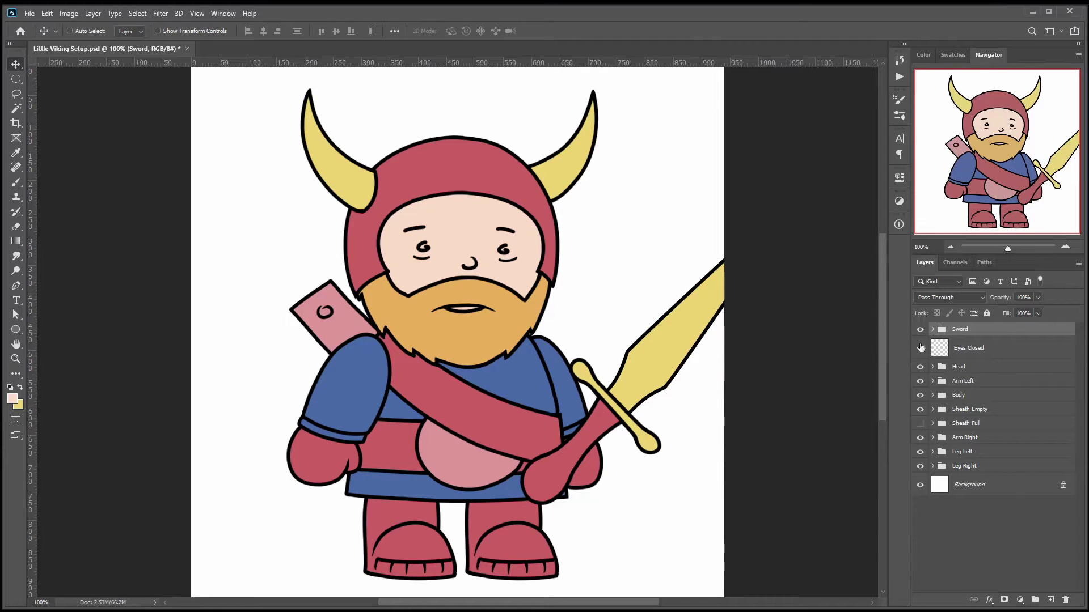
# Hide the Sword and Sheath Empty layers and show Sheath Full so the sword sits sheathed
pyautogui.moveTo(657, 378)
pyautogui.mouseDown()
pyautogui.moveTo(632, 369)
pyautogui.moveTo(493, 376)
pyautogui.moveTo(644, 376)
pyautogui.mouseUp()
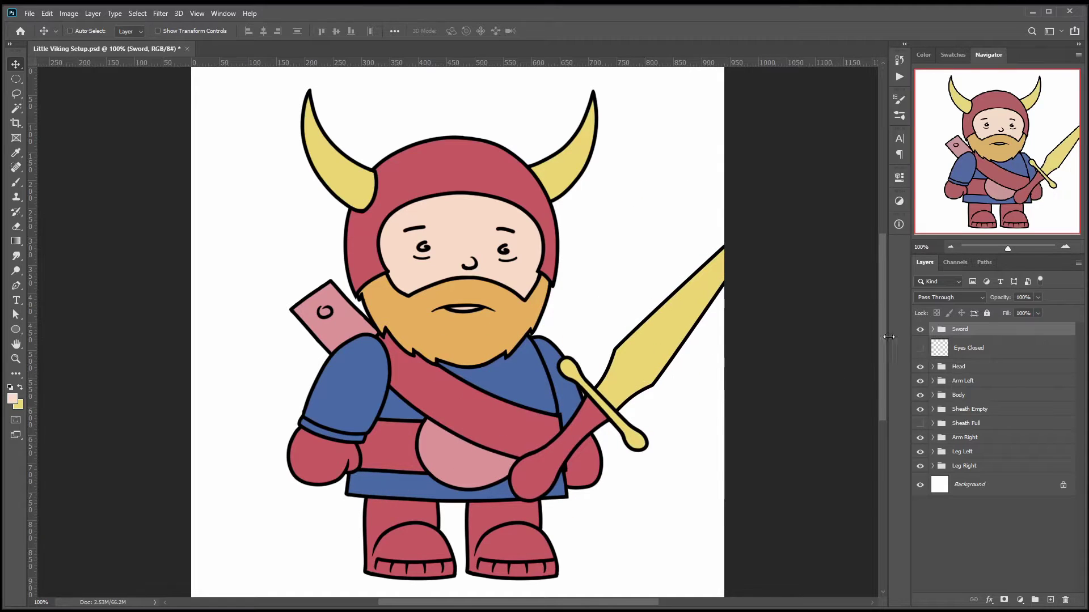
pyautogui.click(919, 330)
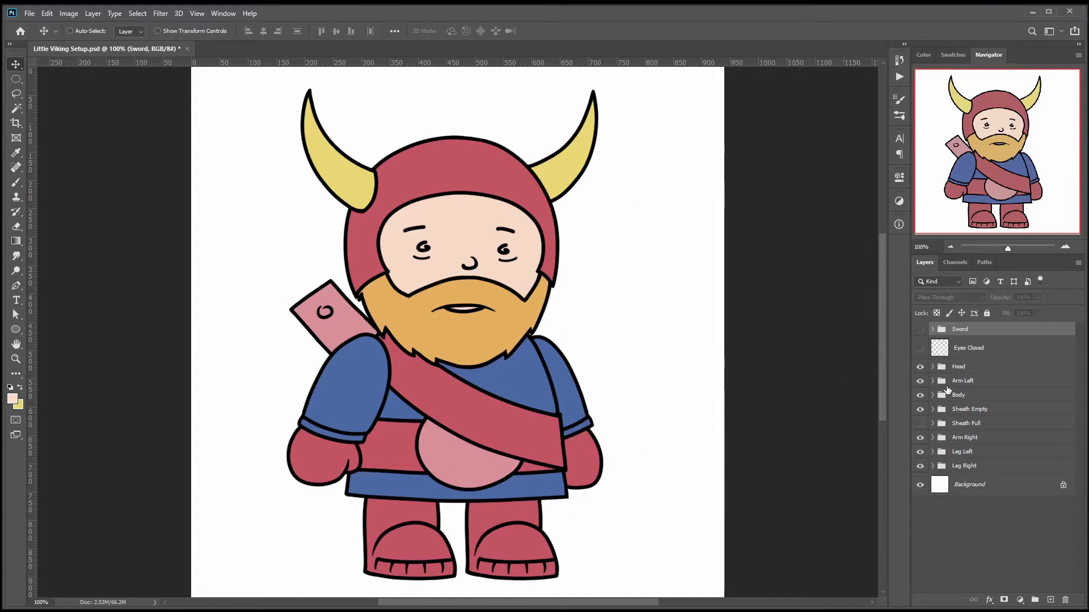
pyautogui.click(920, 410)
pyautogui.click(920, 424)
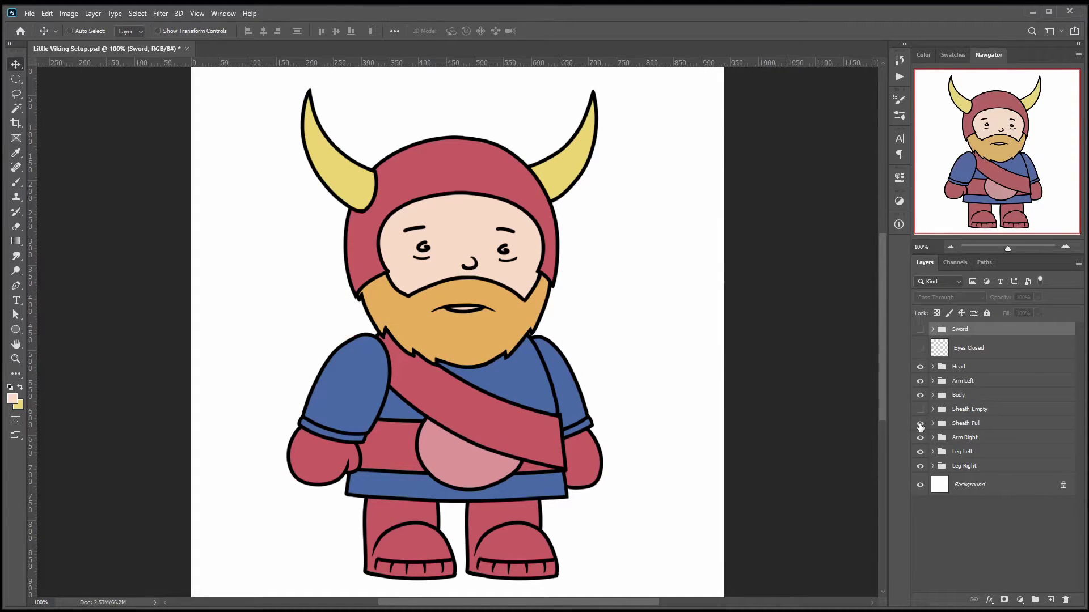
# Leave the Eyes Closed layer hidden and minimize Photoshop
pyautogui.click(919, 349)
pyautogui.click(920, 348)
pyautogui.click(920, 348)
pyautogui.click(920, 348)
pyautogui.click(1032, 12)
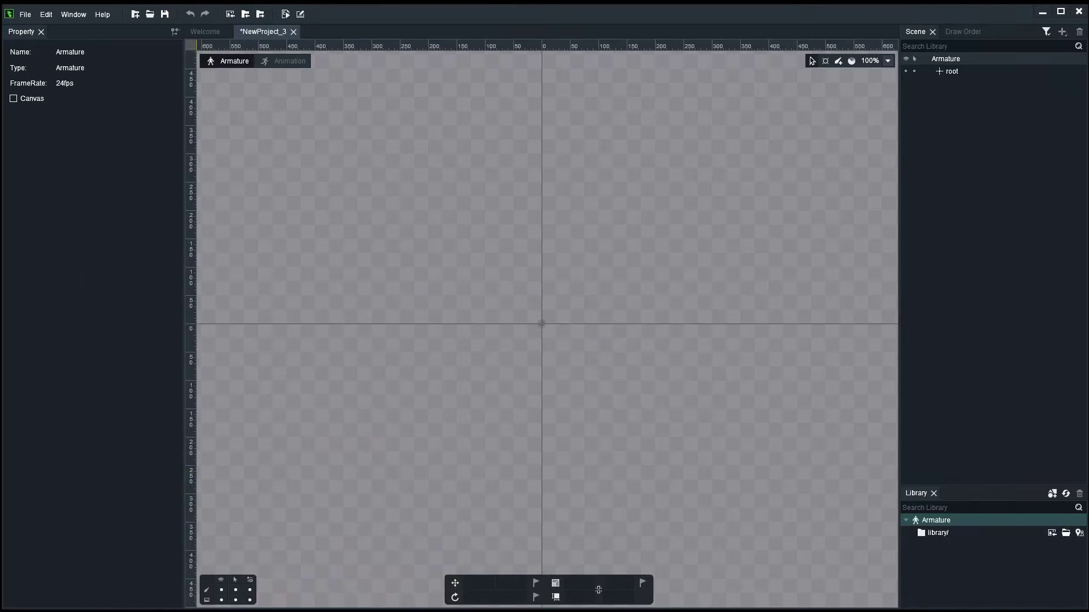
# Import Little Viking Ready from the episode folder into the DragonBones canvas
pyautogui.click(170, 592)
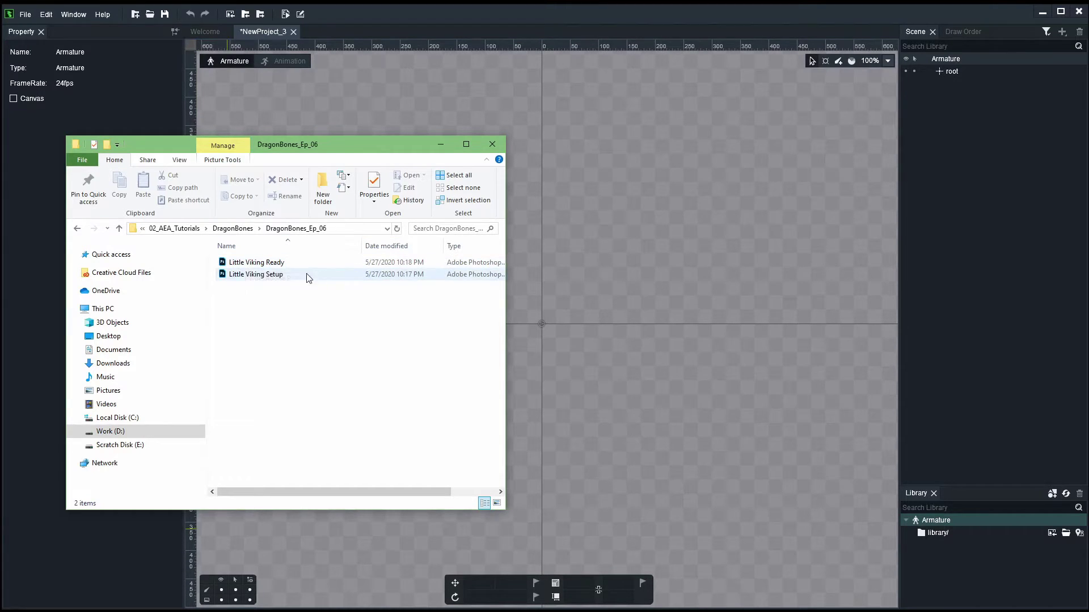
pyautogui.moveTo(257, 262); pyautogui.dragTo(514, 301)
pyautogui.click(489, 146)
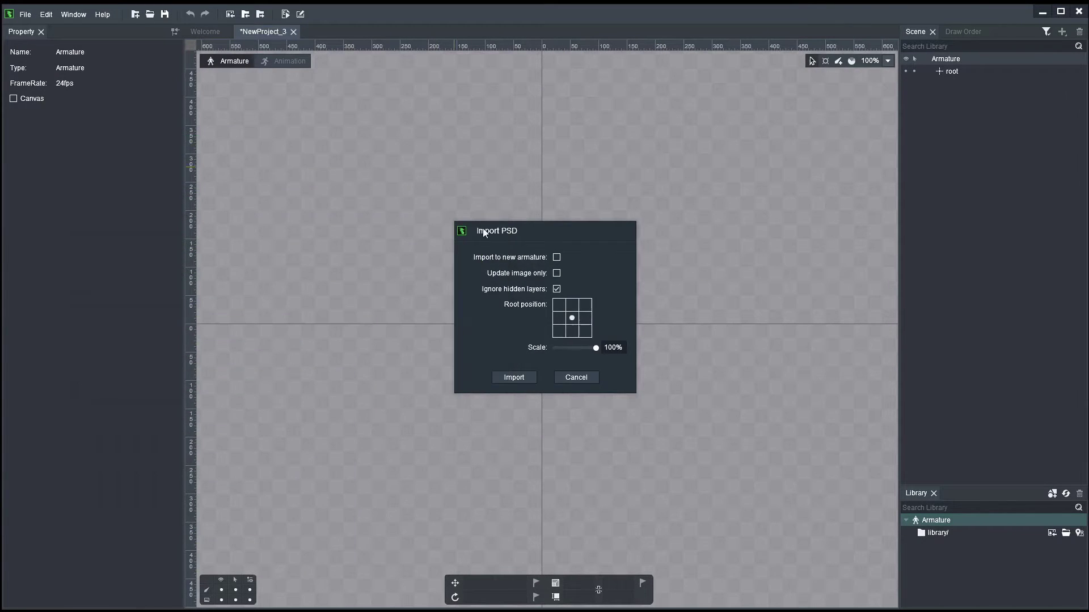
pyautogui.click(514, 377)
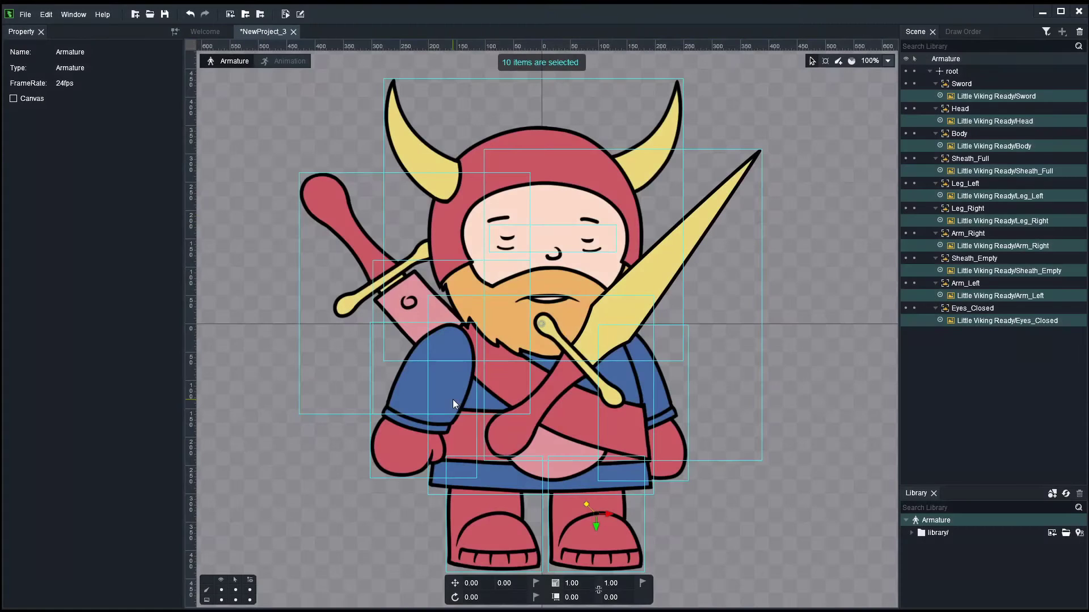
# Select all viking parts and raise them so the feet rest on the origin line
pyautogui.scroll(-3, 797, 338)
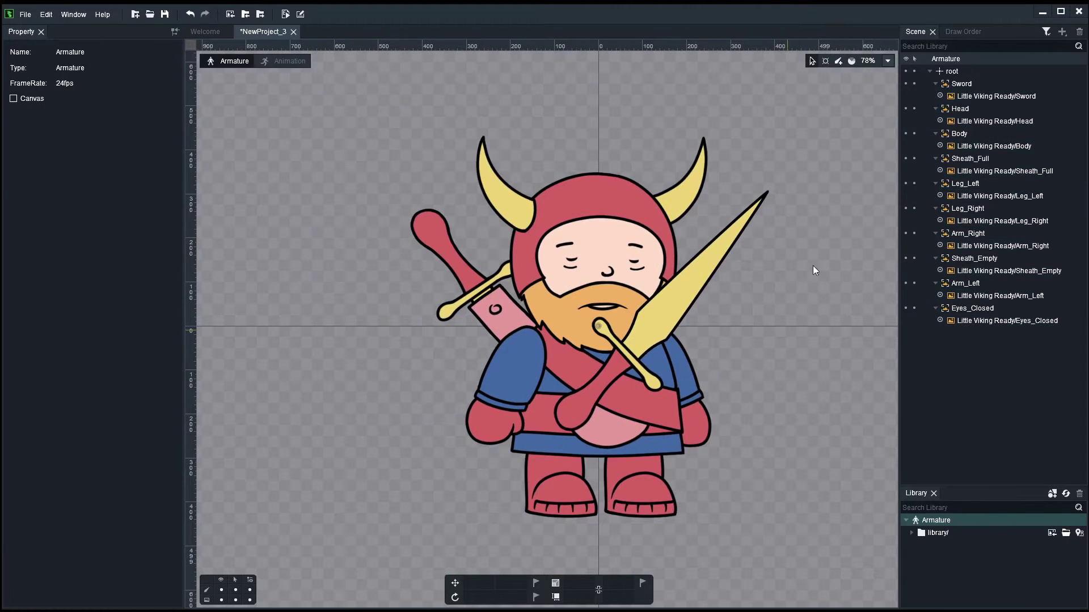
pyautogui.moveTo(821, 126); pyautogui.dragTo(398, 539)
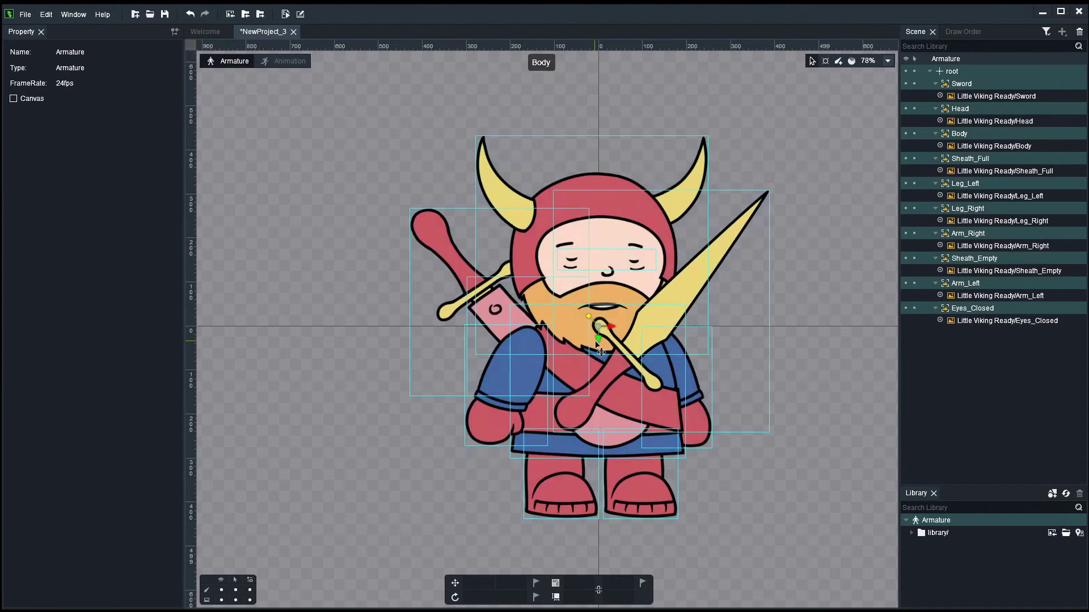
pyautogui.moveTo(599, 328); pyautogui.dragTo(602, 164)
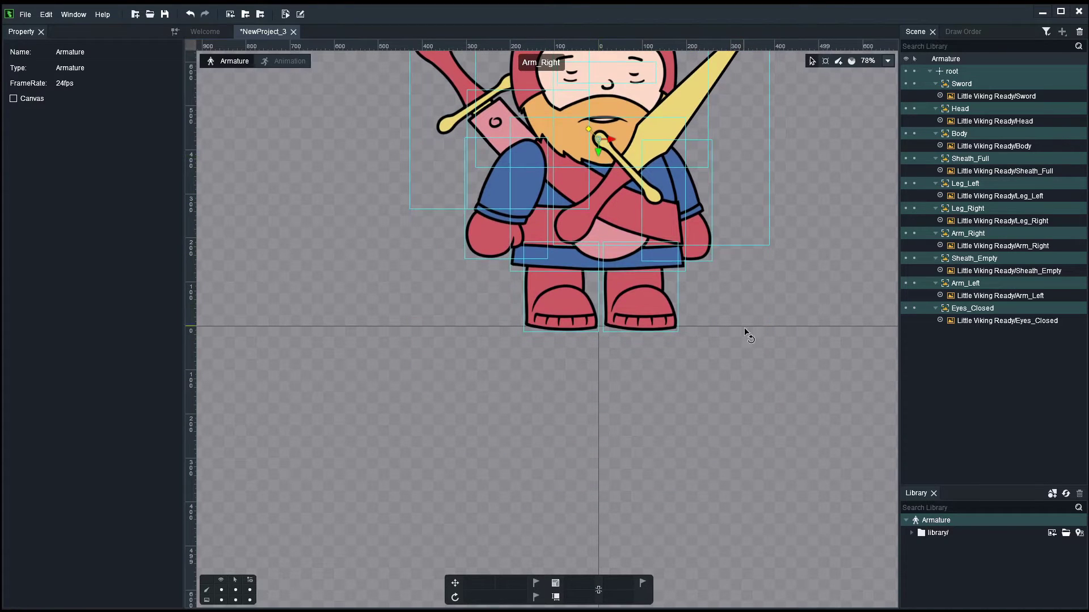
pyautogui.moveTo(761, 308); pyautogui.dragTo(638, 489)
pyautogui.scroll(3, 711, 365)
pyautogui.scroll(-3, 719, 360)
pyautogui.moveTo(719, 360); pyautogui.dragTo(749, 380)
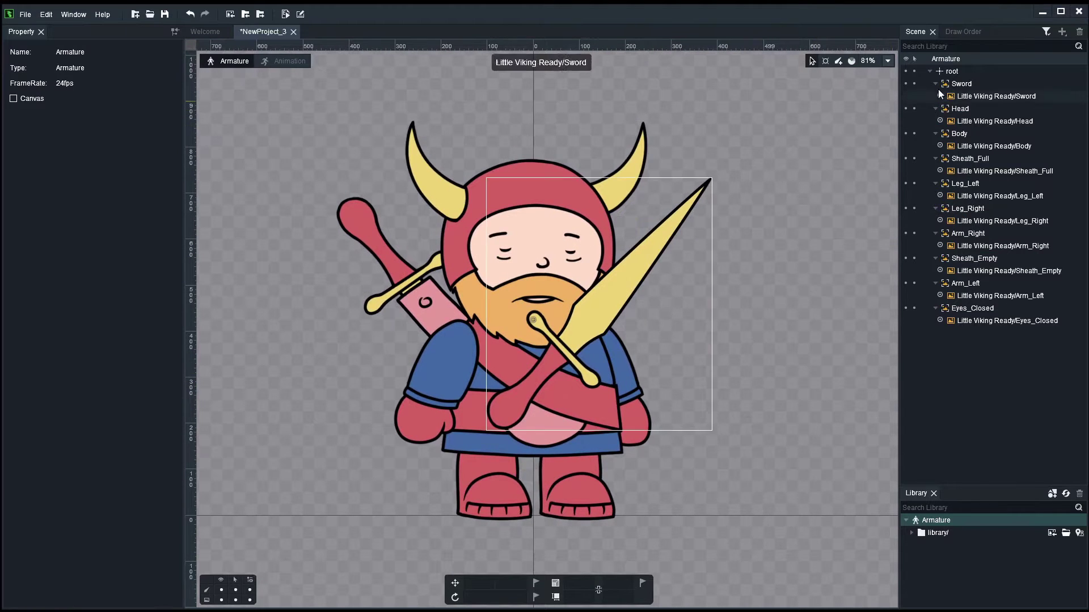
# Lock the root bone and filter the Scene tree to show only bones
pyautogui.click(914, 70)
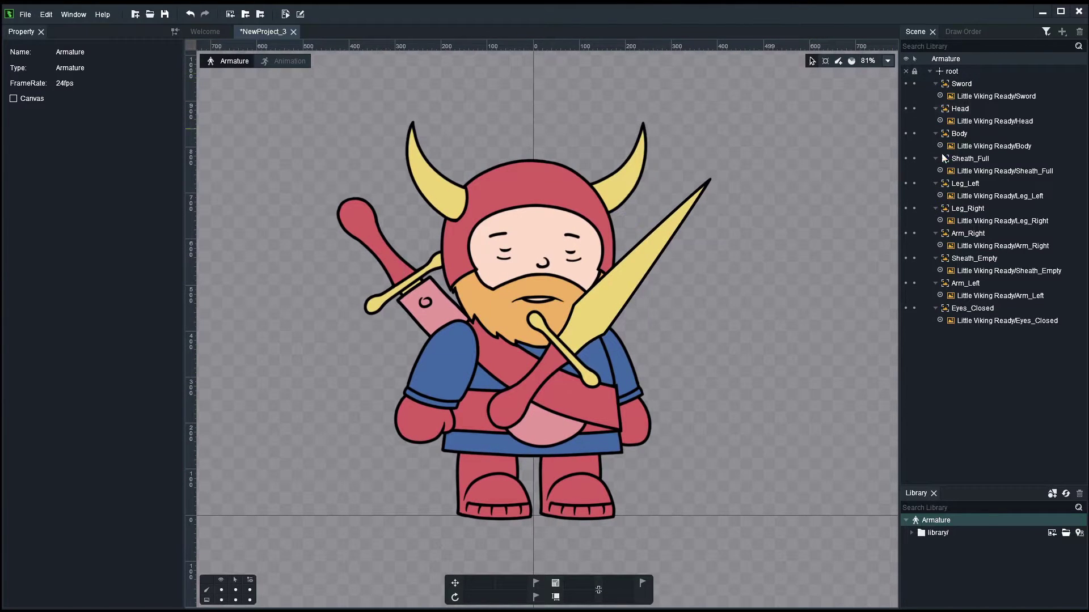
pyautogui.click(1046, 32)
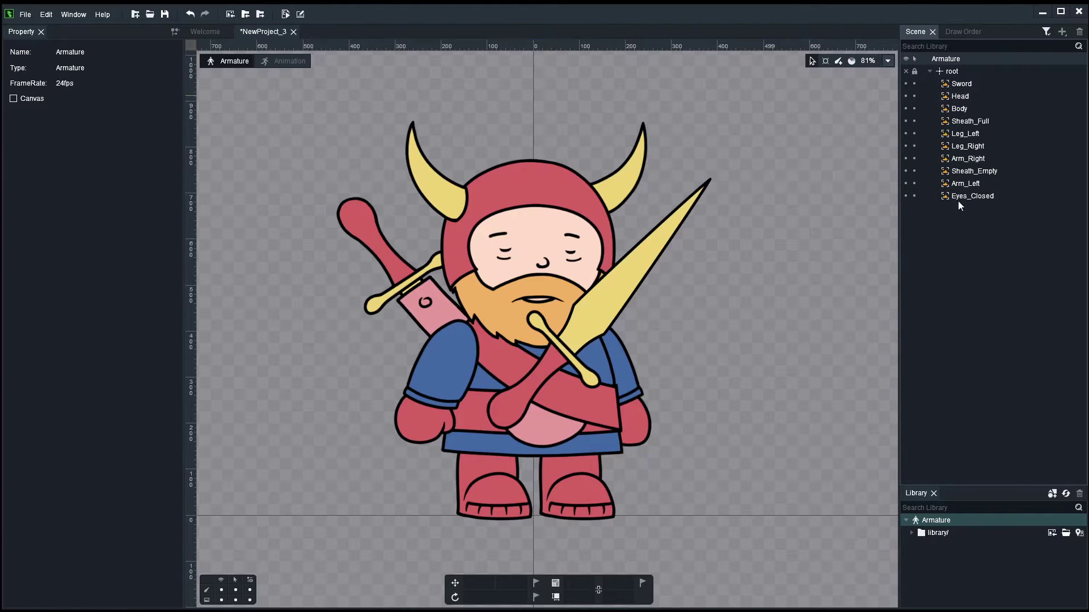
pyautogui.click(1045, 29)
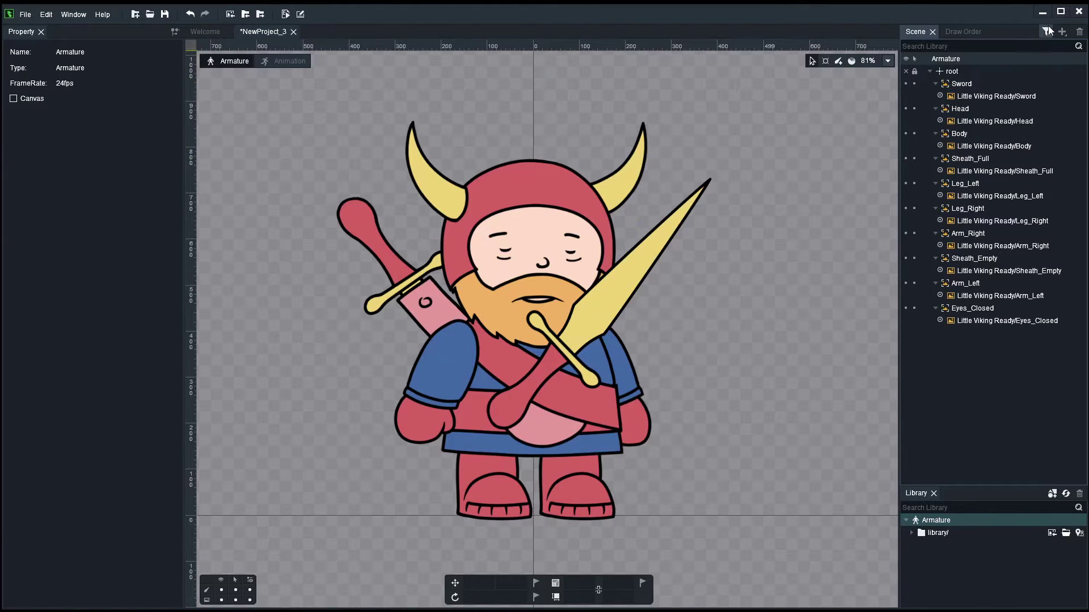
pyautogui.click(1046, 30)
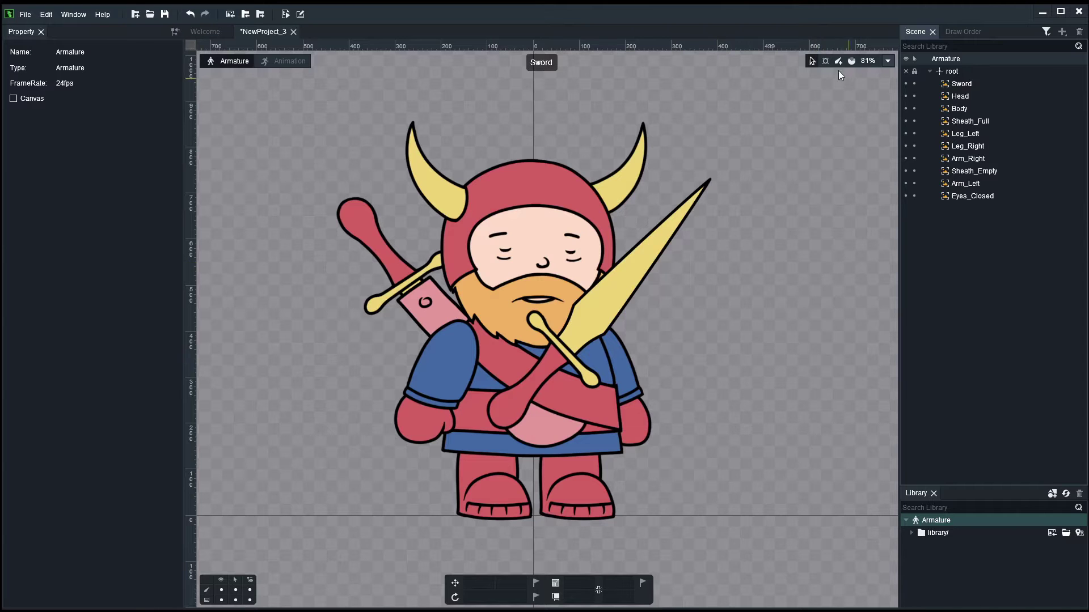
# Draw a hip bone between the legs and a chest bone up to the chin
pyautogui.scroll(5, 681, 430)
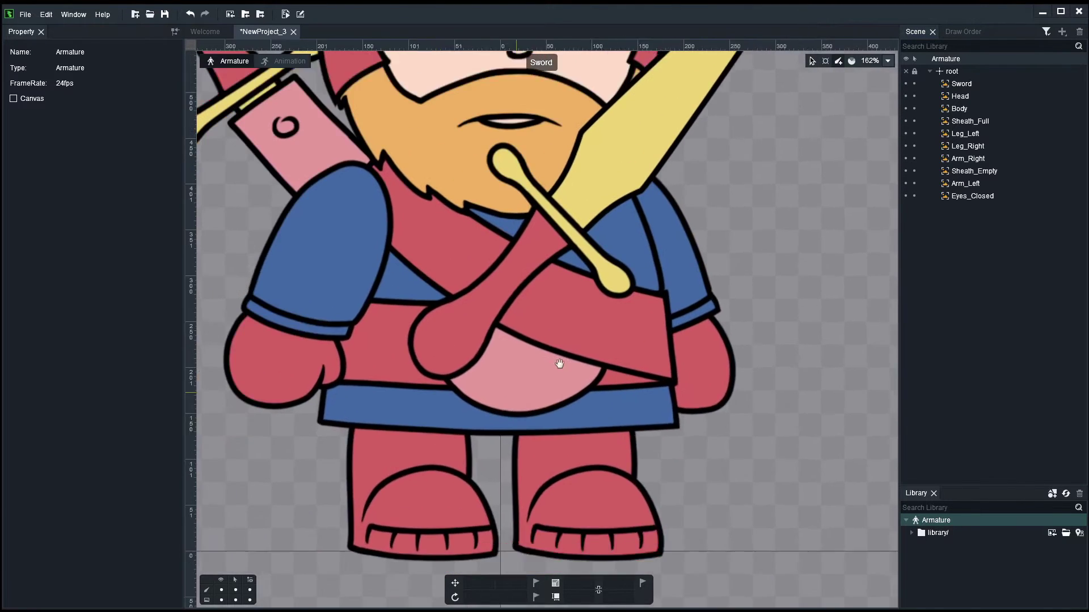
pyautogui.moveTo(559, 363); pyautogui.dragTo(578, 403)
pyautogui.scroll(-2, 579, 405)
pyautogui.scroll(1, 579, 404)
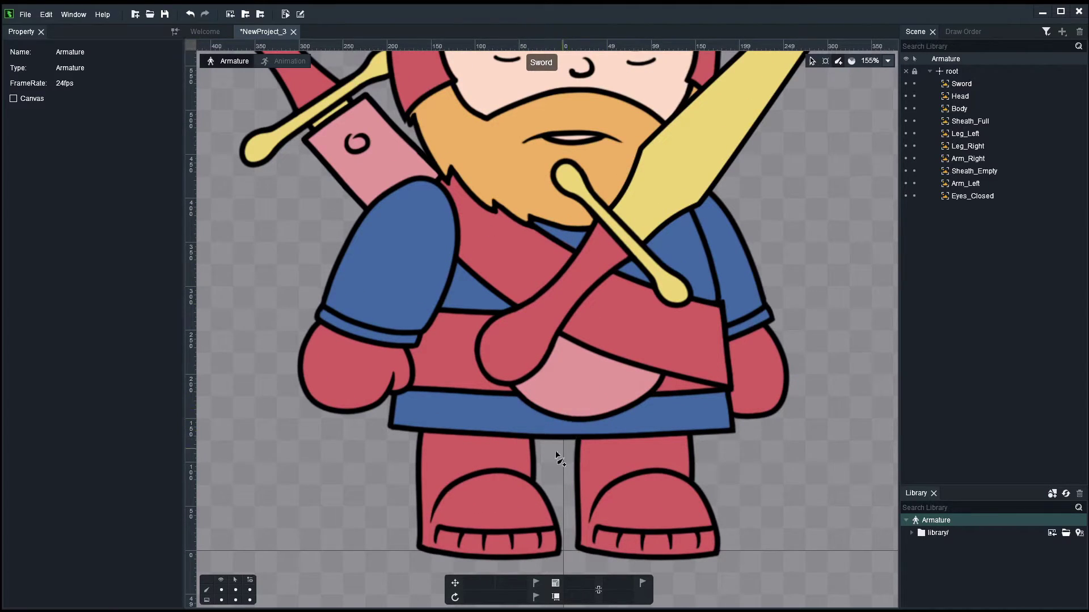
pyautogui.moveTo(557, 451); pyautogui.dragTo(558, 392)
pyautogui.moveTo(582, 352); pyautogui.dragTo(588, 463)
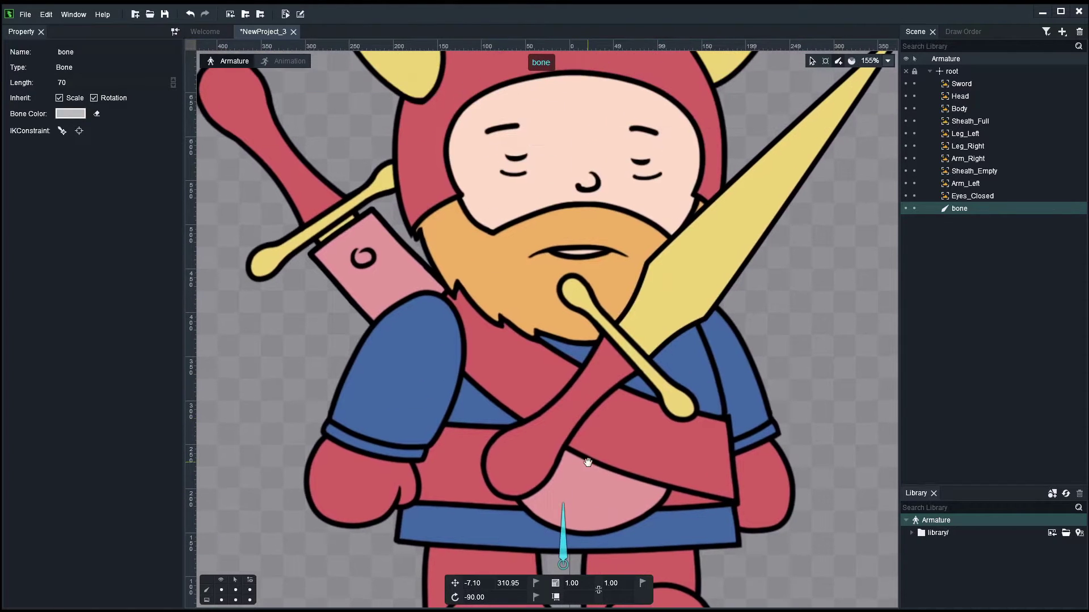
pyautogui.moveTo(563, 501); pyautogui.dragTo(572, 106)
pyautogui.click(652, 120)
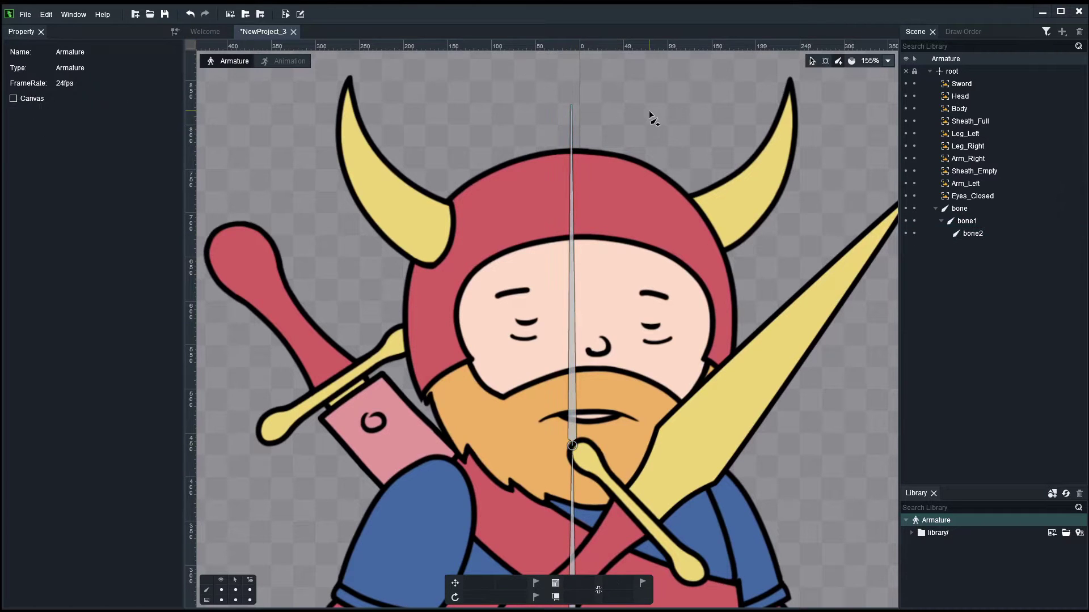
# Branch two bones from the hip bone, one down each leg
pyautogui.scroll(-4, 602, 391)
pyautogui.scroll(5, 611, 418)
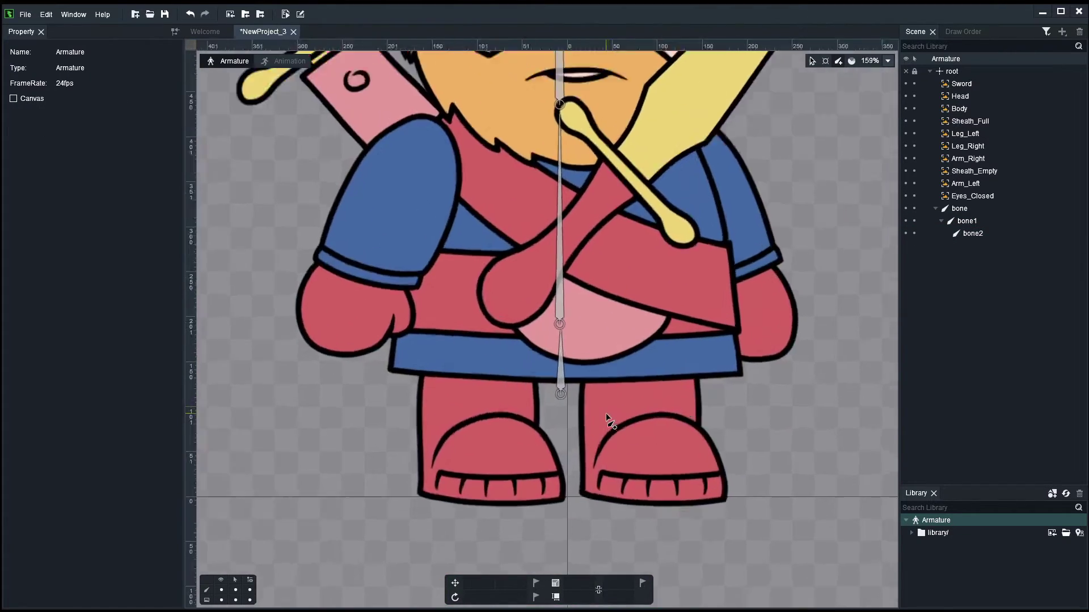
pyautogui.click(553, 369)
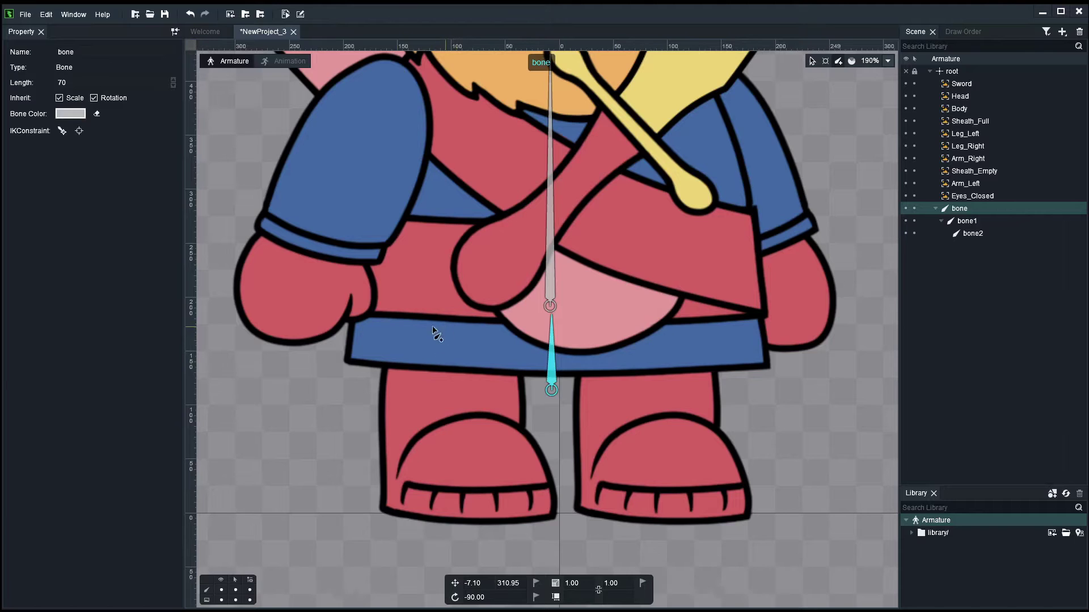
pyautogui.moveTo(440, 325); pyautogui.dragTo(433, 557)
pyautogui.click(553, 377)
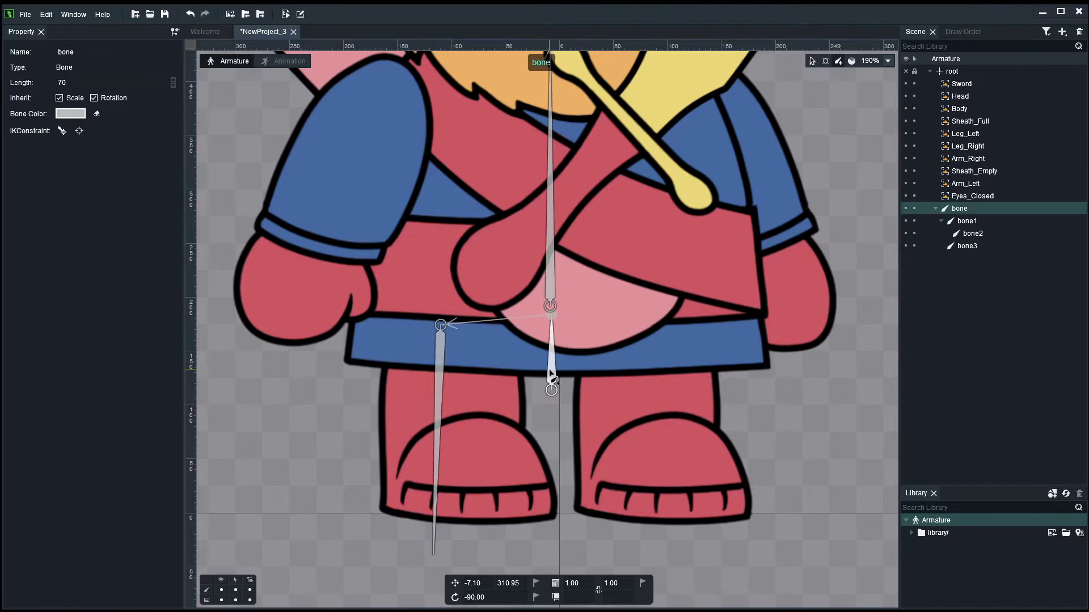
pyautogui.moveTo(638, 324); pyautogui.dragTo(636, 554)
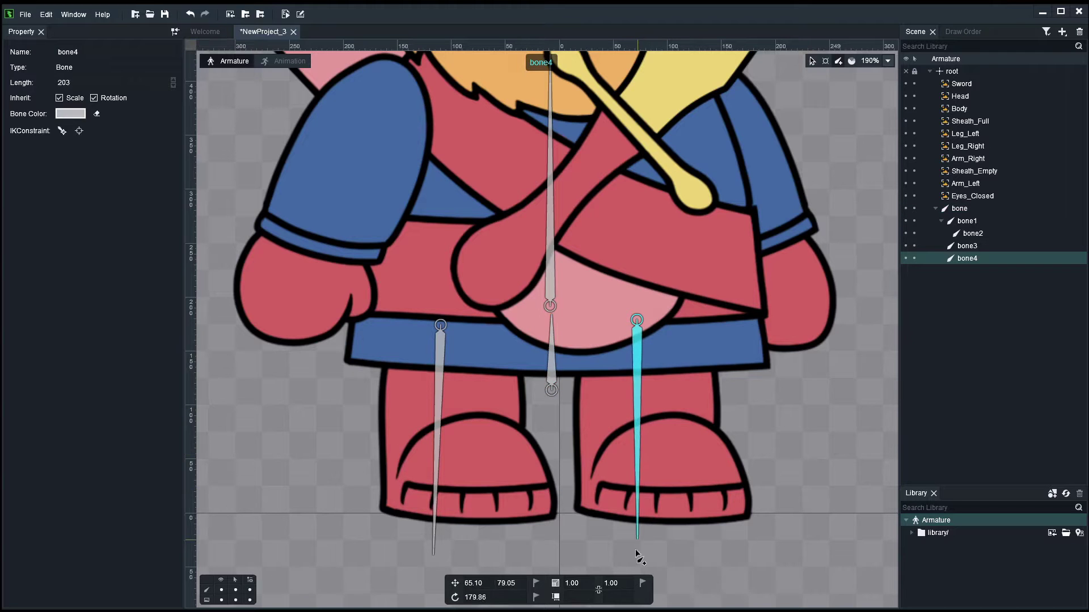
pyautogui.click(688, 382)
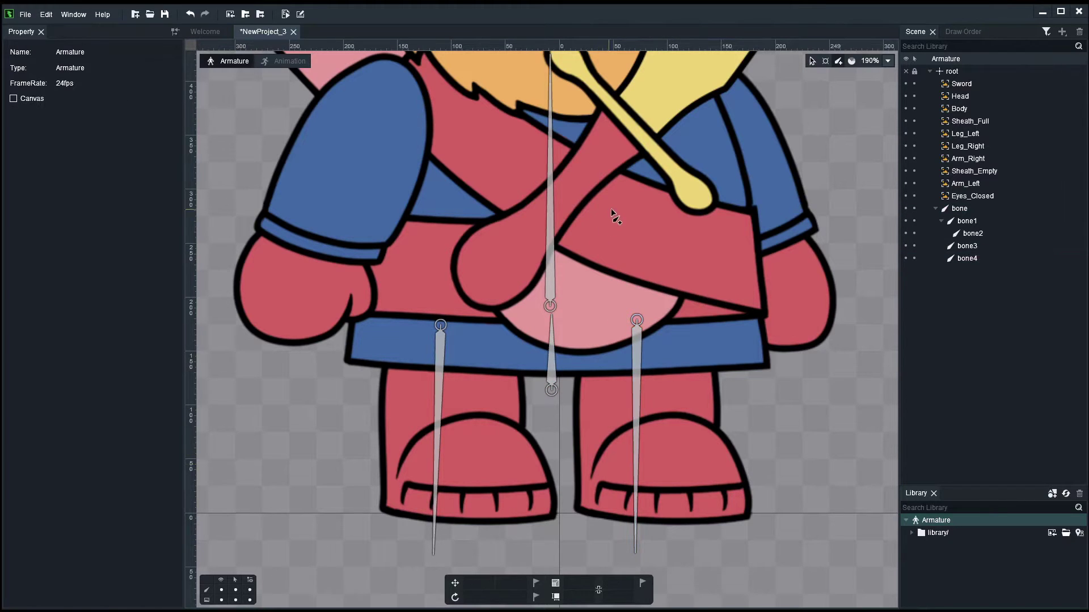
pyautogui.moveTo(618, 214); pyautogui.dragTo(648, 353)
pyautogui.click(585, 417)
pyautogui.moveTo(423, 217); pyautogui.dragTo(283, 509)
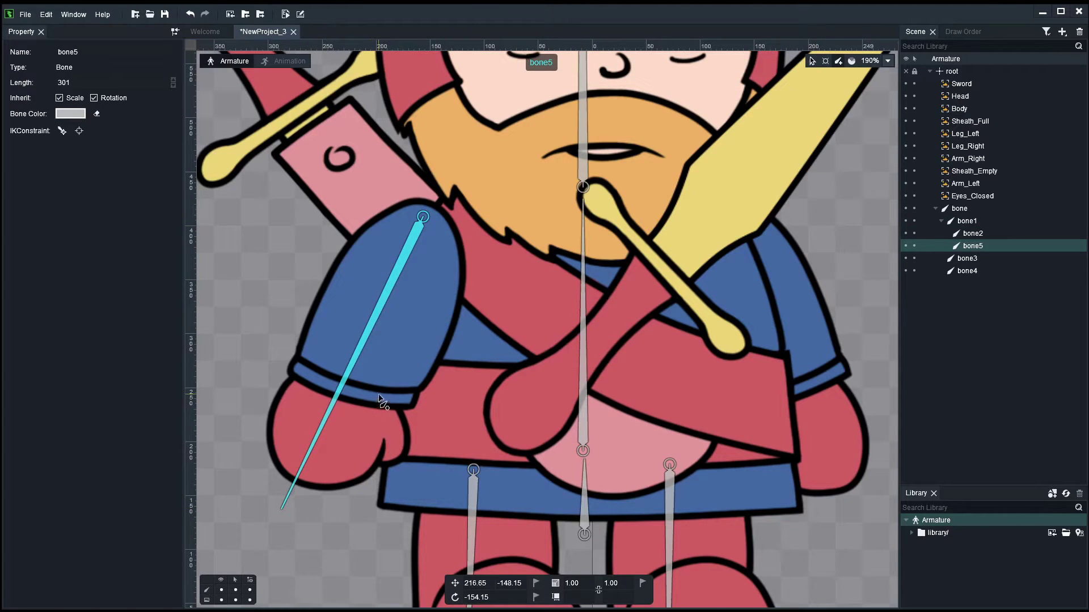
pyautogui.click(584, 391)
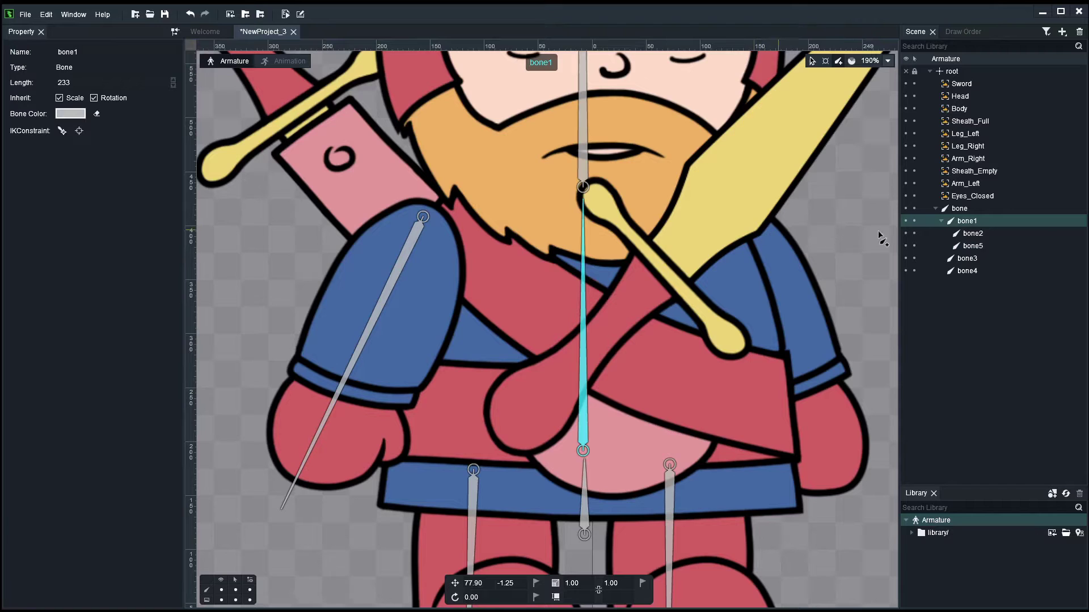
pyautogui.click(906, 84)
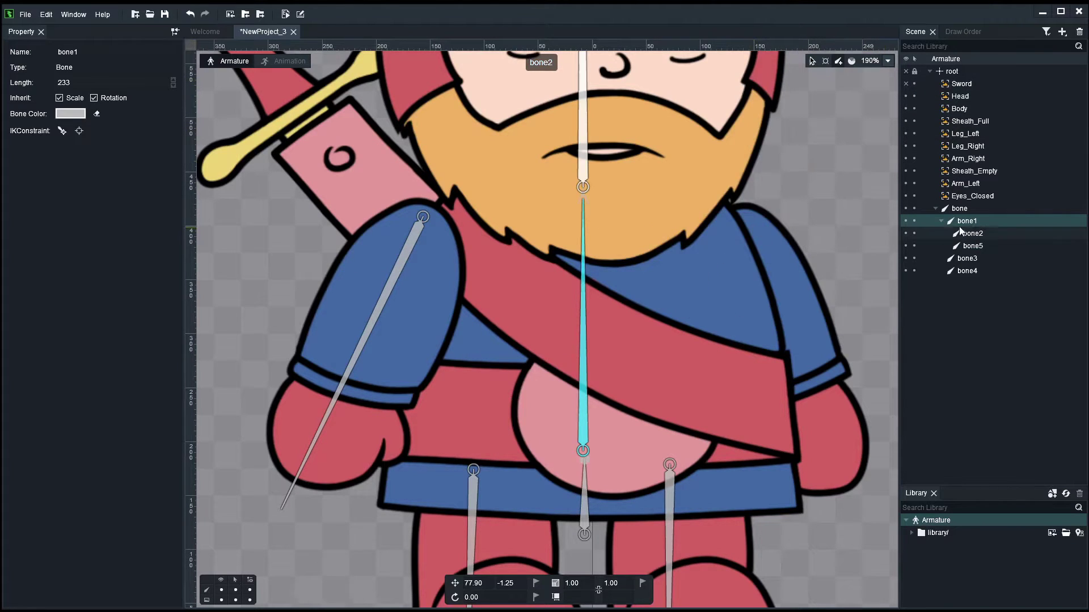
pyautogui.moveTo(738, 221); pyautogui.dragTo(849, 504)
pyautogui.click(839, 371)
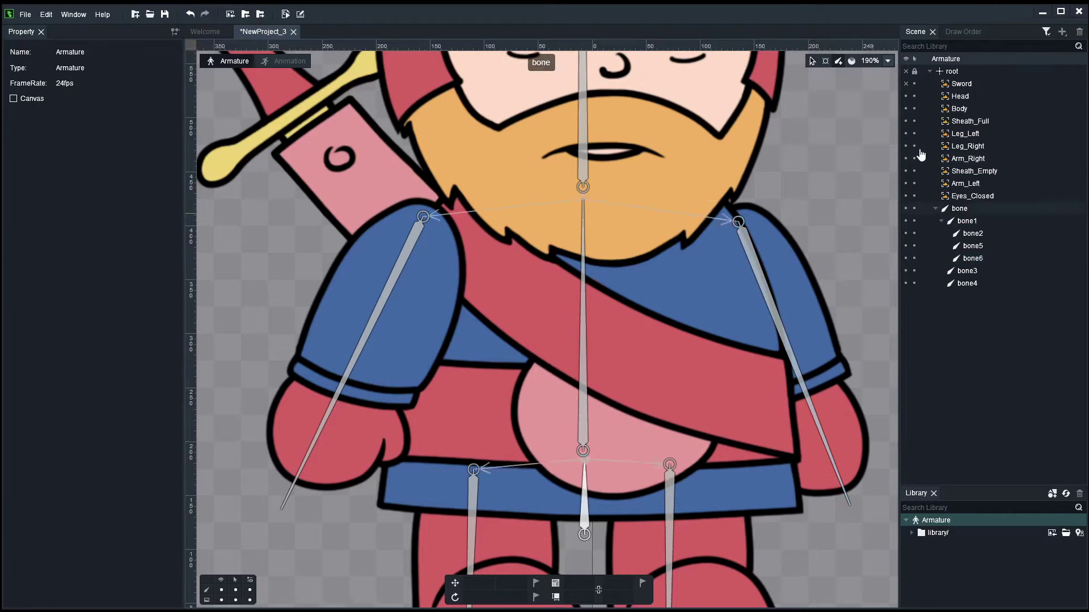
pyautogui.click(907, 84)
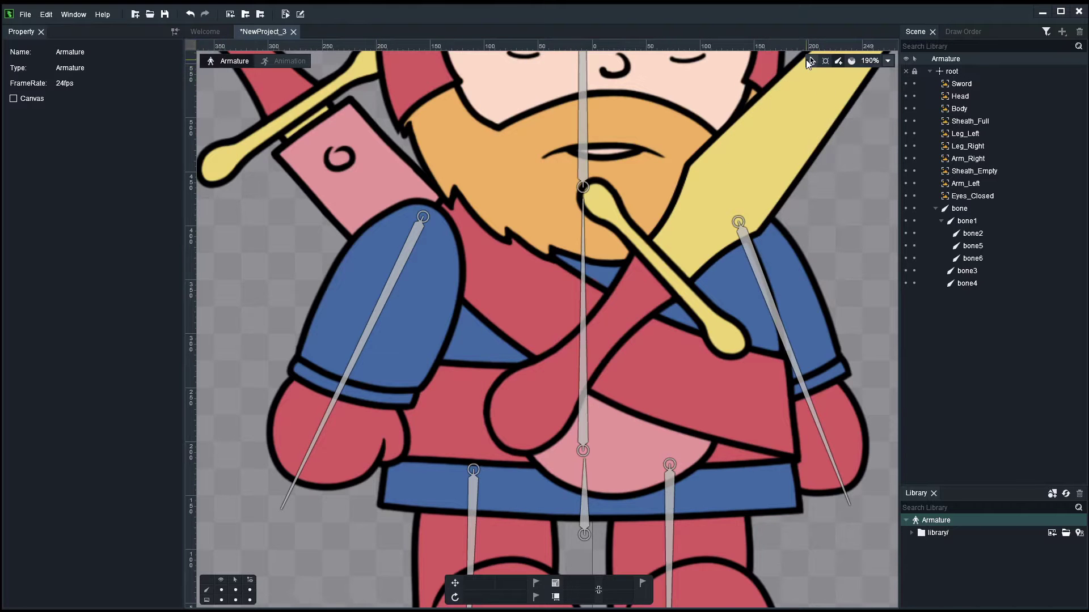
# Move the Sword slot down into the right hand and rotate it clockwise into the grip
pyautogui.click(697, 196)
pyautogui.moveTo(697, 234); pyautogui.dragTo(739, 336)
pyautogui.scroll(-5, 824, 337)
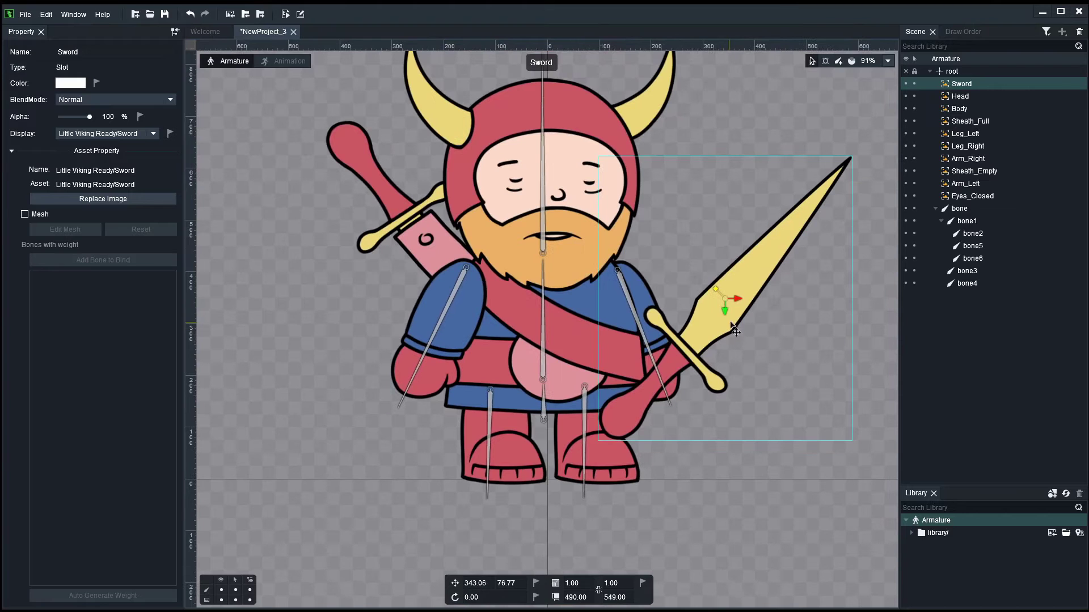
pyautogui.moveTo(788, 260); pyautogui.dragTo(761, 290)
pyautogui.click(776, 480)
pyautogui.scroll(2, 730, 406)
pyautogui.click(744, 309)
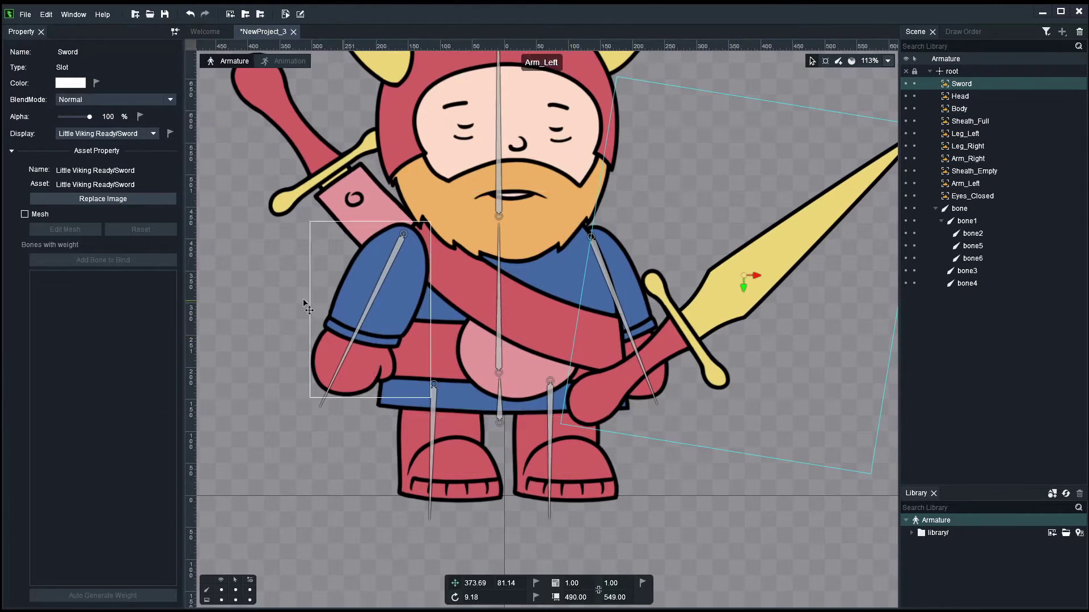
pyautogui.moveTo(277, 311); pyautogui.dragTo(297, 371)
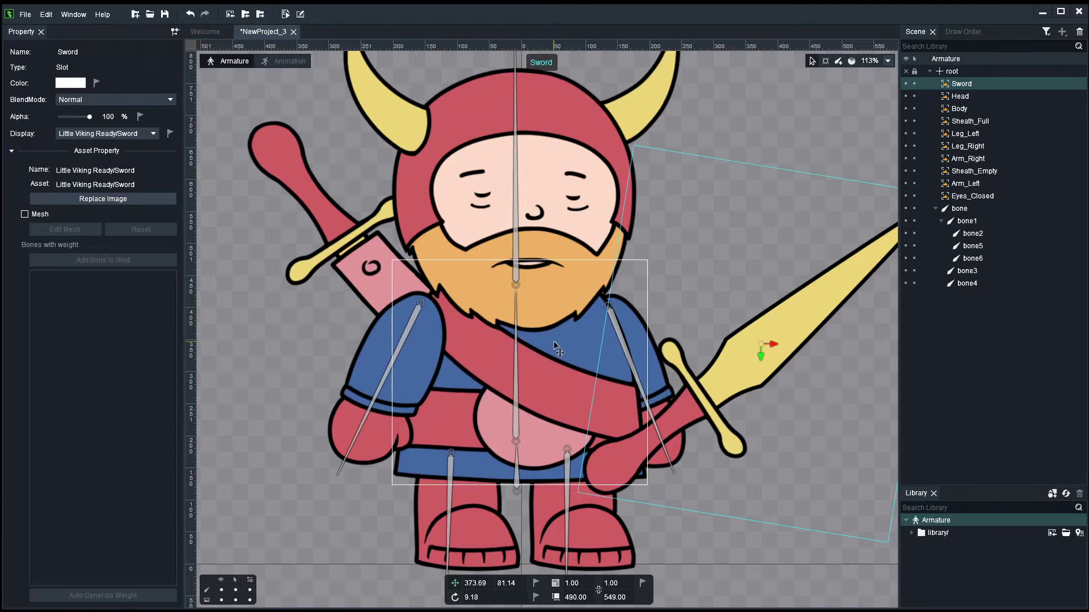
# Draw bone7 from bone1 up along the sheath on the back
pyautogui.click(520, 406)
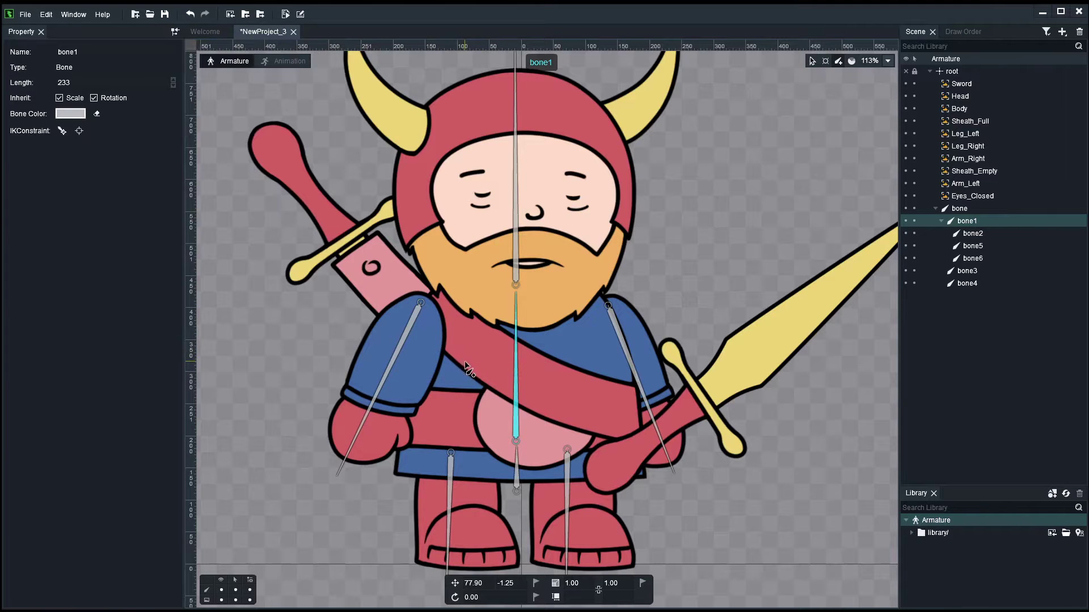
pyautogui.moveTo(464, 361); pyautogui.dragTo(221, 96)
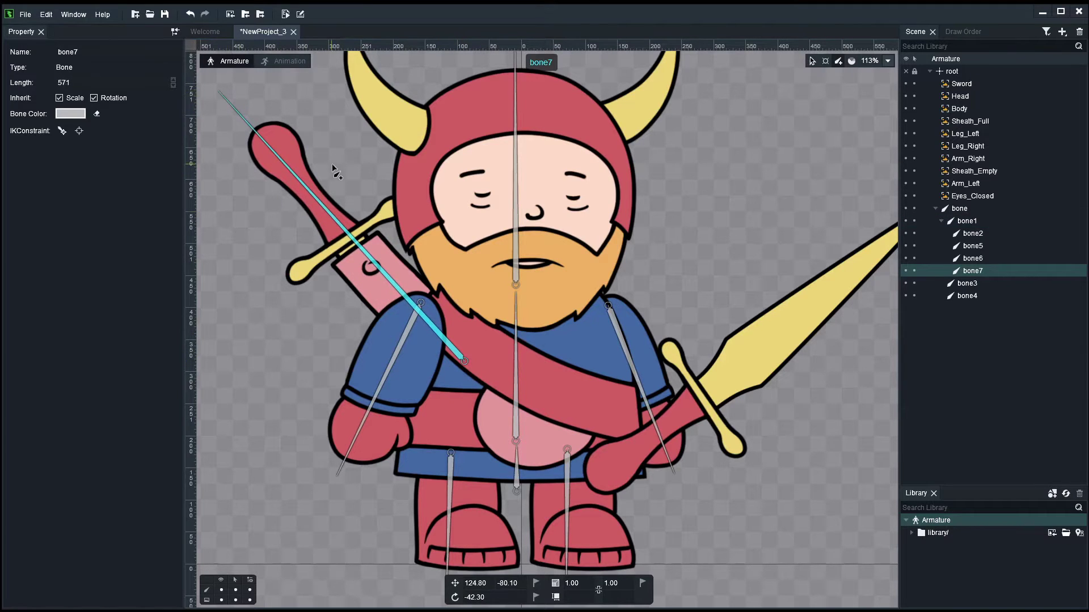
pyautogui.press('Escape')
# Draw bone8 from bone6 along the held sword toward its tip
pyautogui.click(633, 367)
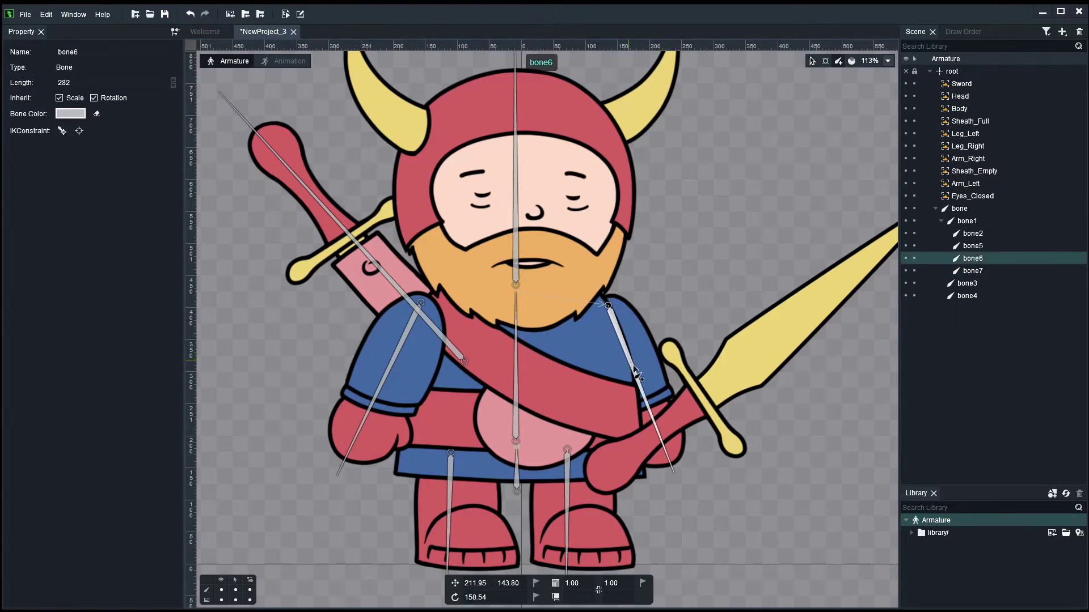
pyautogui.moveTo(726, 409); pyautogui.dragTo(643, 398)
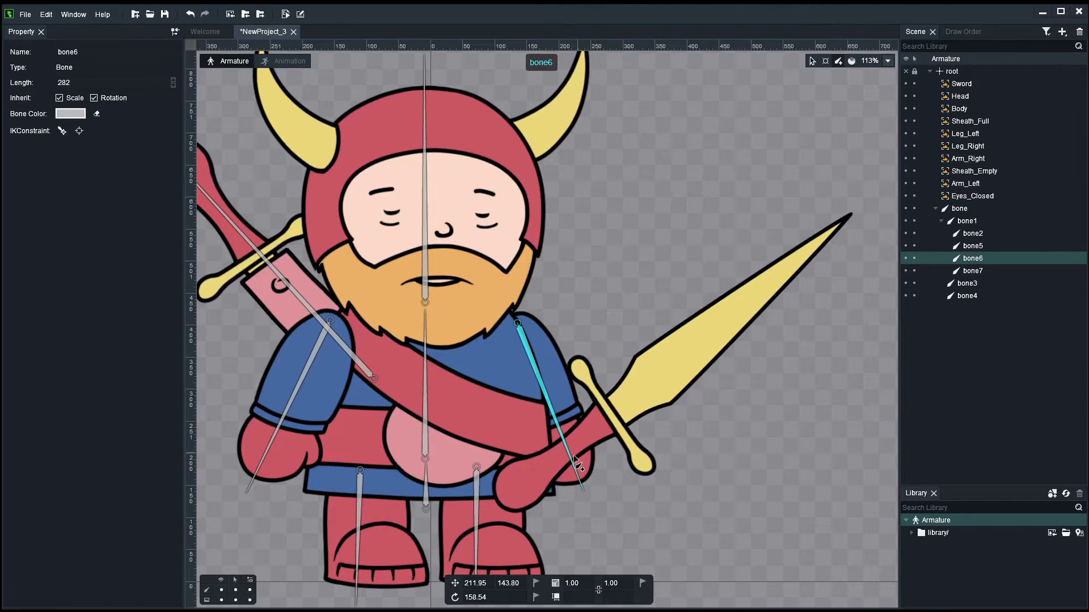
pyautogui.moveTo(564, 452); pyautogui.dragTo(882, 193)
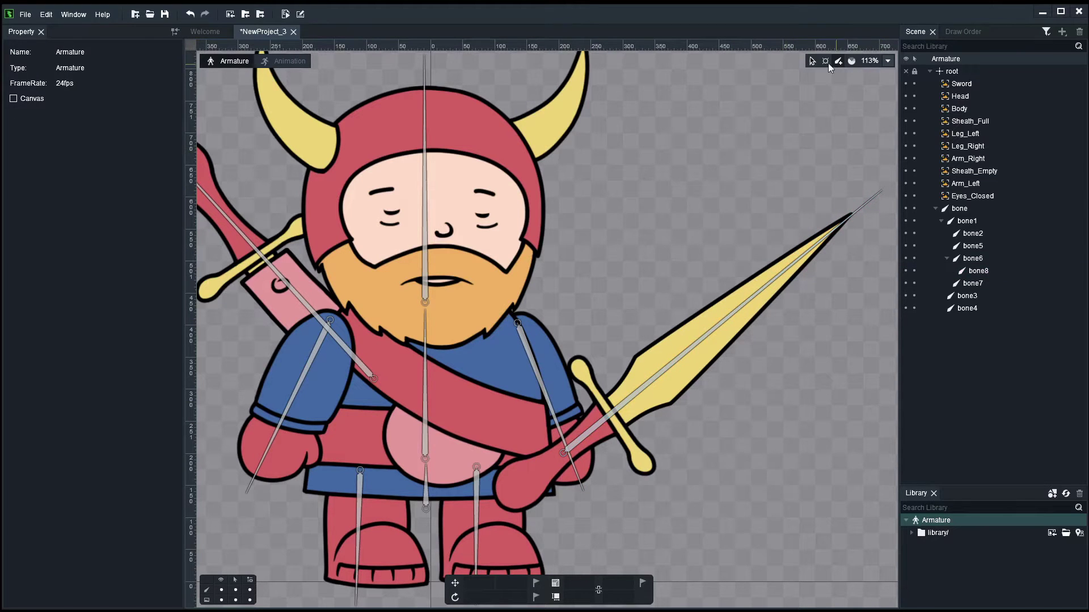
pyautogui.scroll(-2, 680, 176)
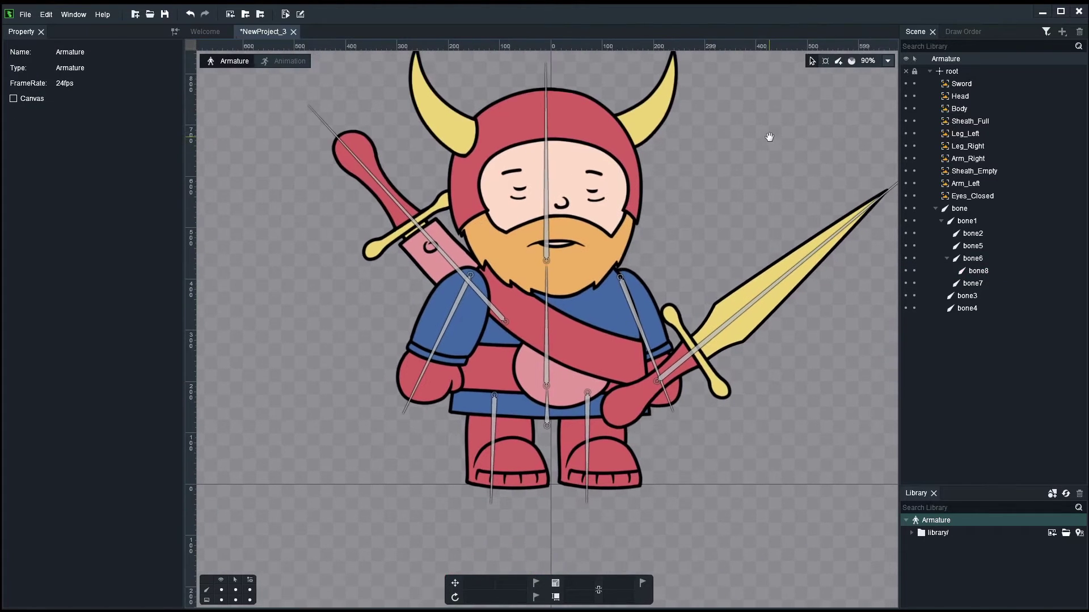
pyautogui.scroll(3, 564, 400)
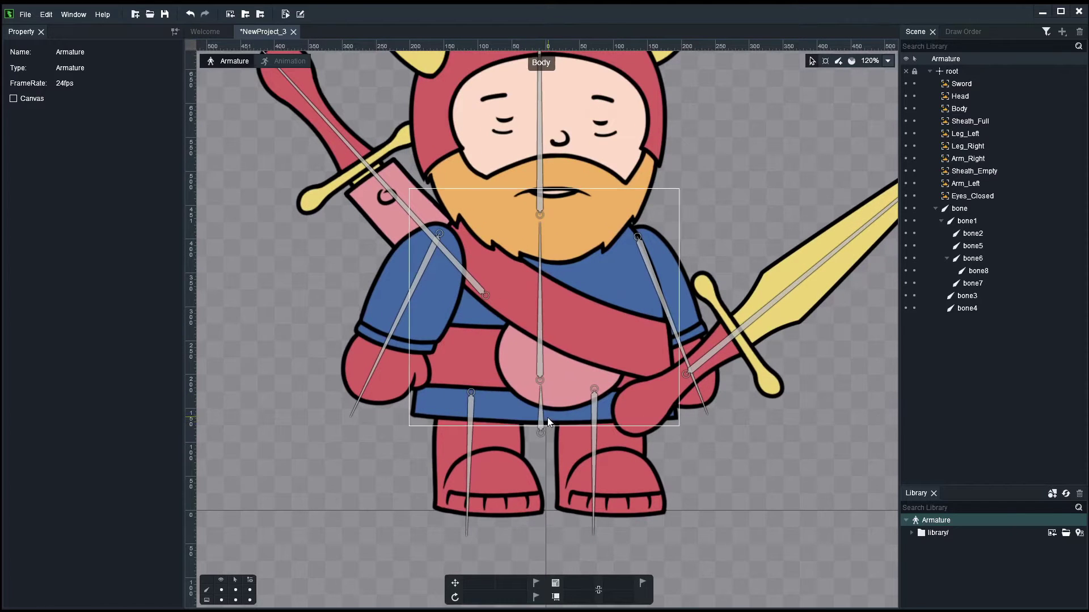
# Rename the bottom bone to HIP and bone1 to BODY
pyautogui.click(546, 419)
pyautogui.doubleClick(964, 209)
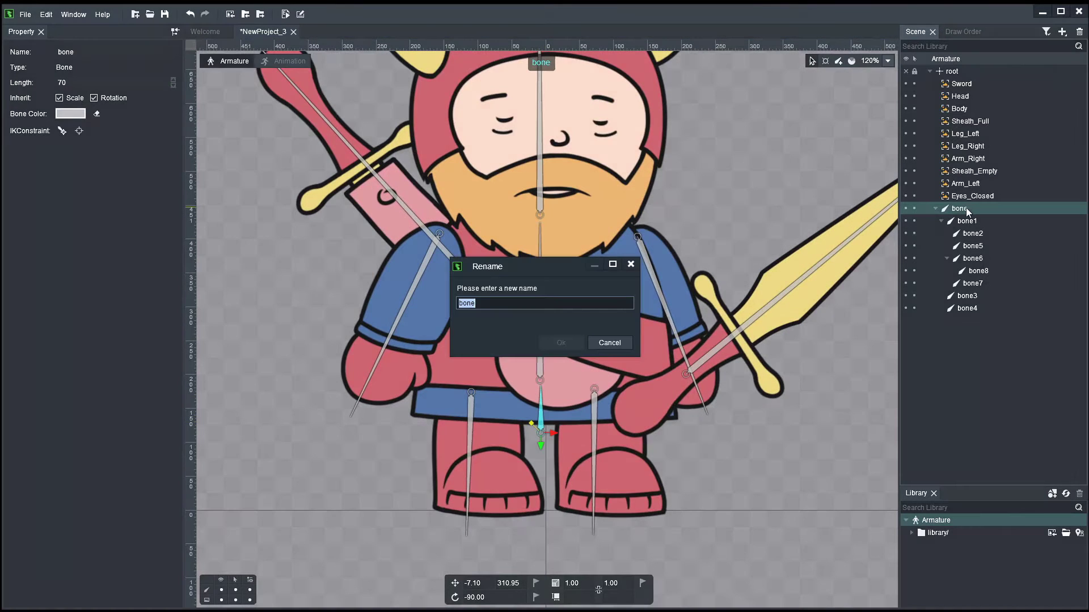
pyautogui.write('Hi')
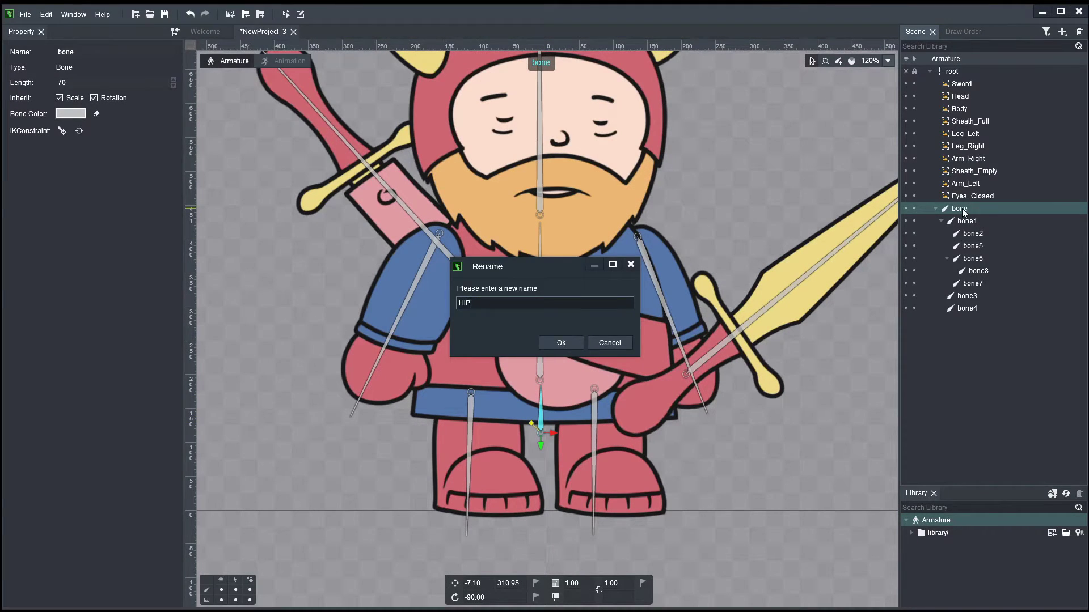
pyautogui.press('Return')
pyautogui.click(539, 362)
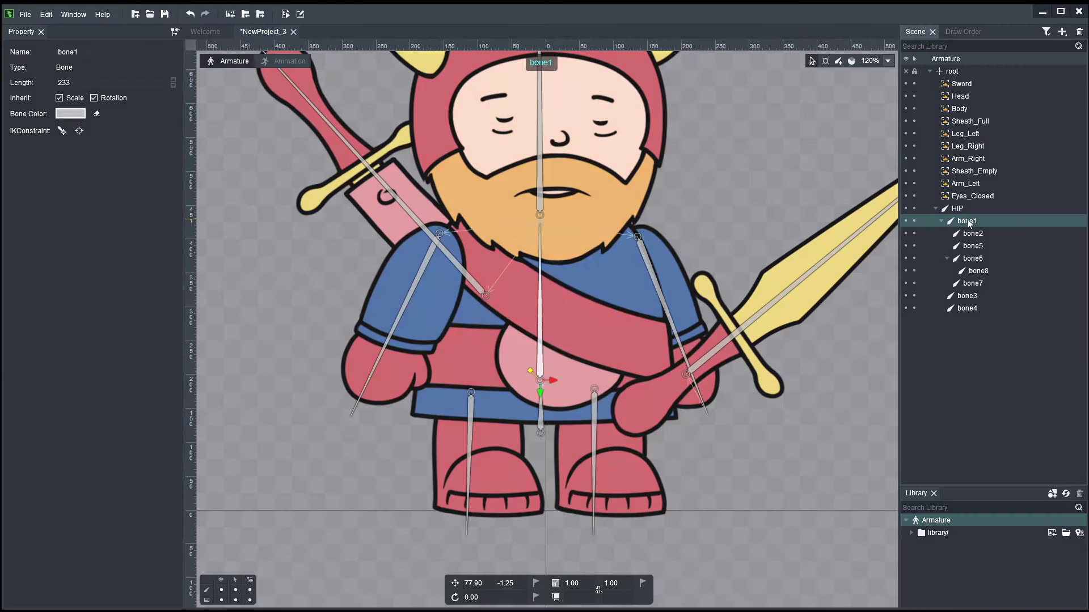
pyautogui.doubleClick(967, 221)
pyautogui.write('BODY')
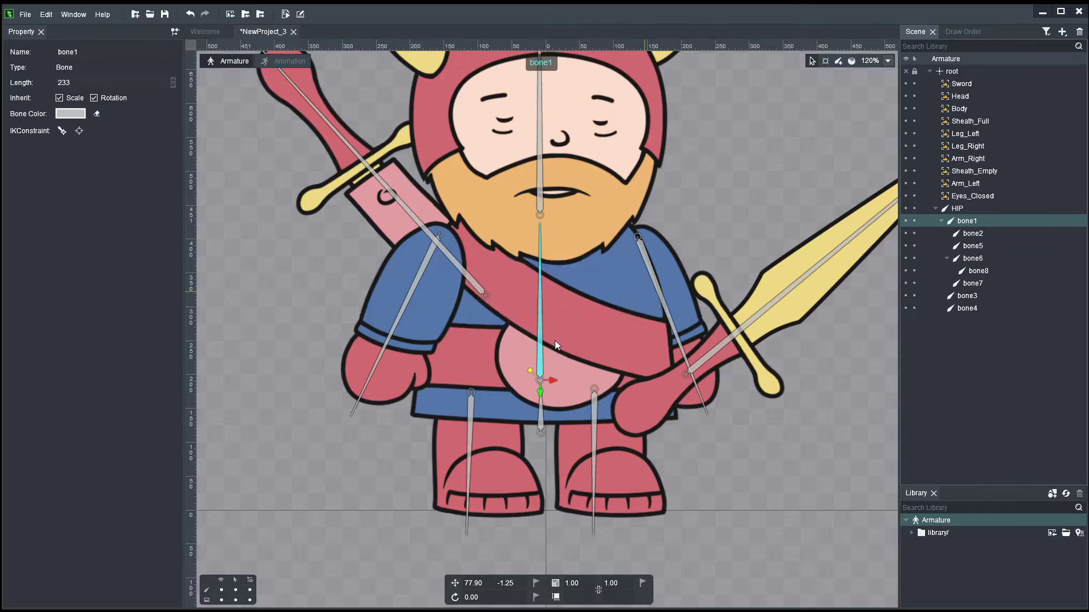
pyautogui.click(561, 343)
# Rename bone3 to LEG_LEFT and bone4 to LEG_RIGHT
pyautogui.click(474, 436)
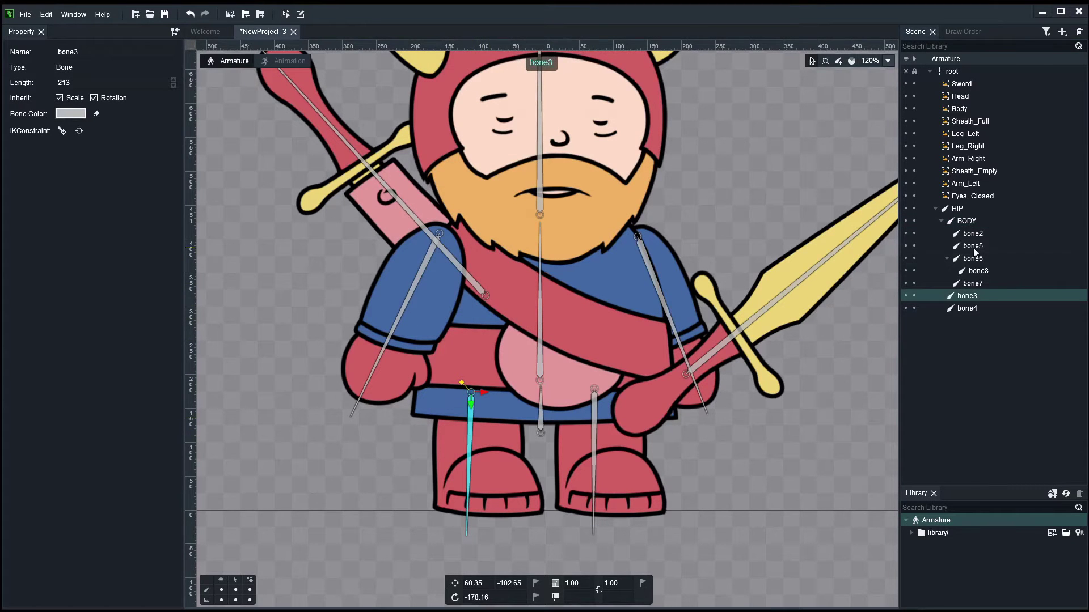
pyautogui.doubleClick(967, 296)
pyautogui.write('LEG_LEFT')
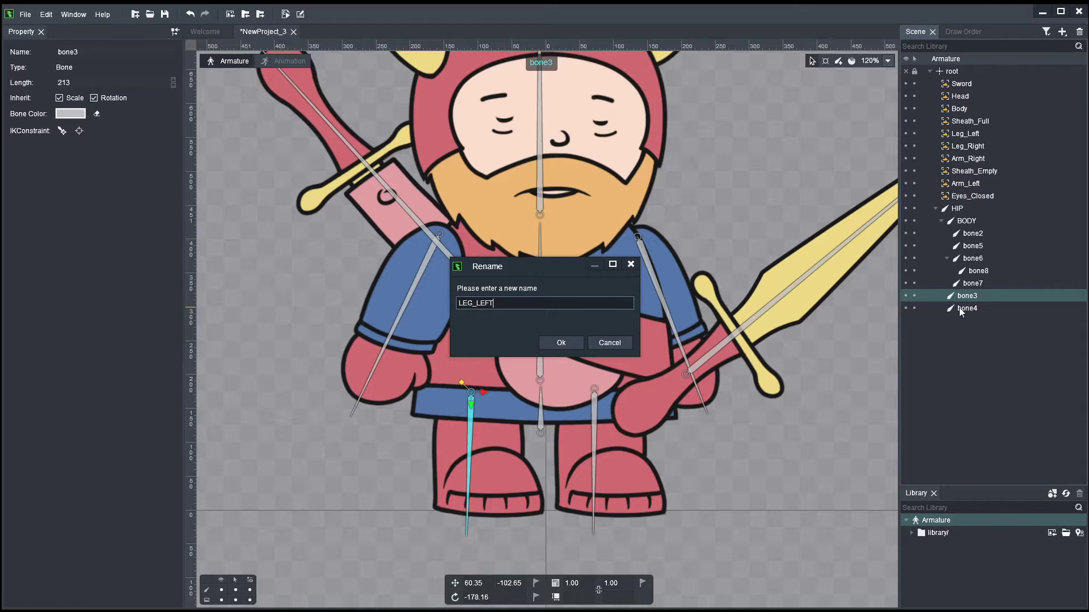
pyautogui.click(566, 346)
pyautogui.click(963, 309)
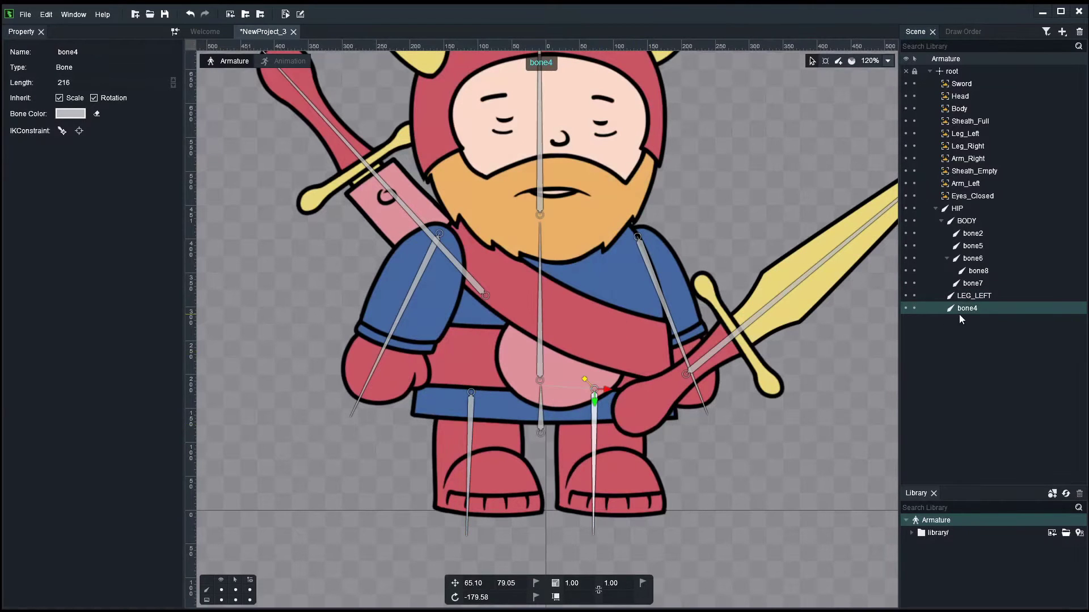
pyautogui.doubleClick(966, 308)
pyautogui.write('LEG')
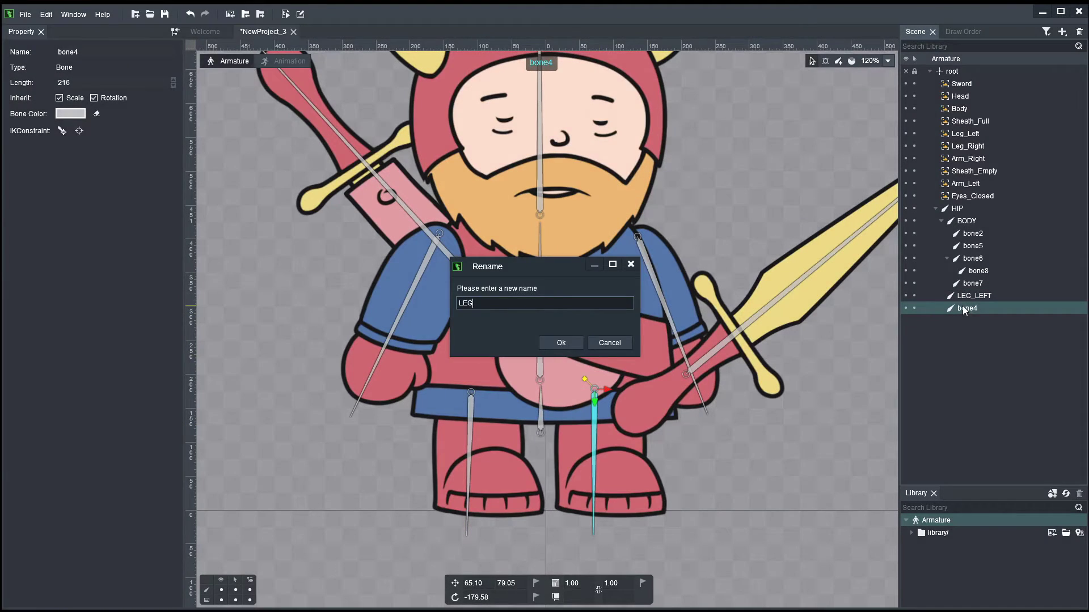
pyautogui.write('_RIGHT')
pyautogui.press('Return')
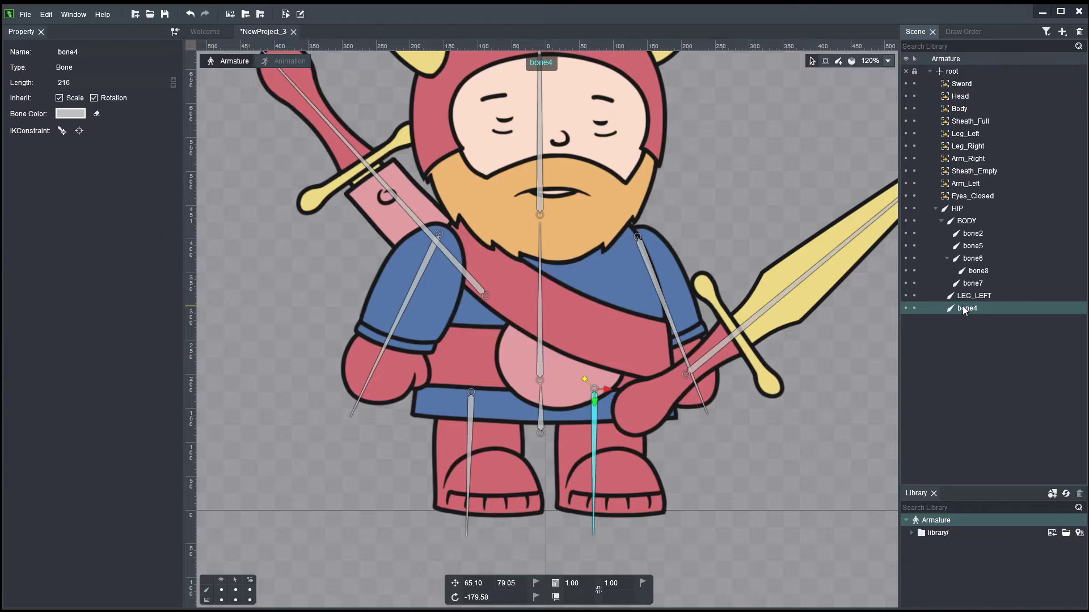
# Rename bone5 to ARM_LEFT and bone6 to ARM_RIGHT
pyautogui.click(409, 298)
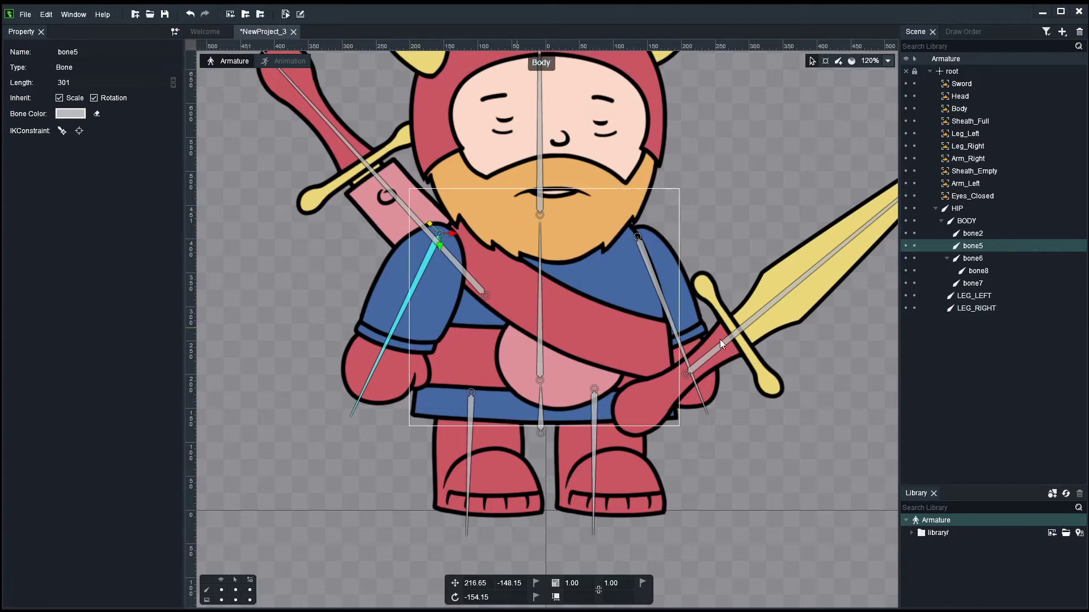
pyautogui.doubleClick(972, 247)
pyautogui.write('ARM_LEFT')
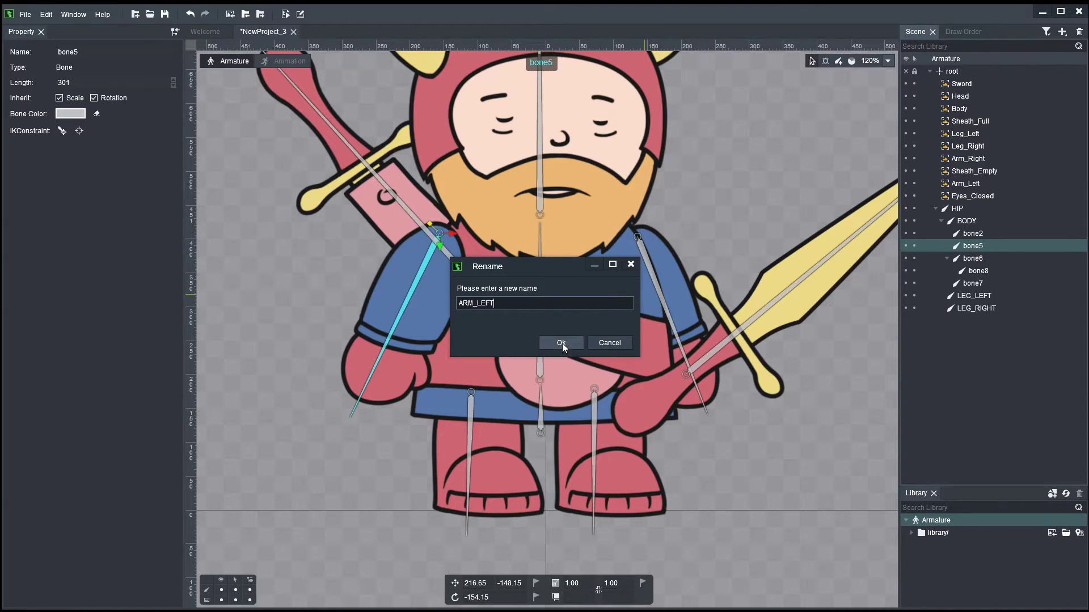
pyautogui.click(561, 343)
pyautogui.click(666, 293)
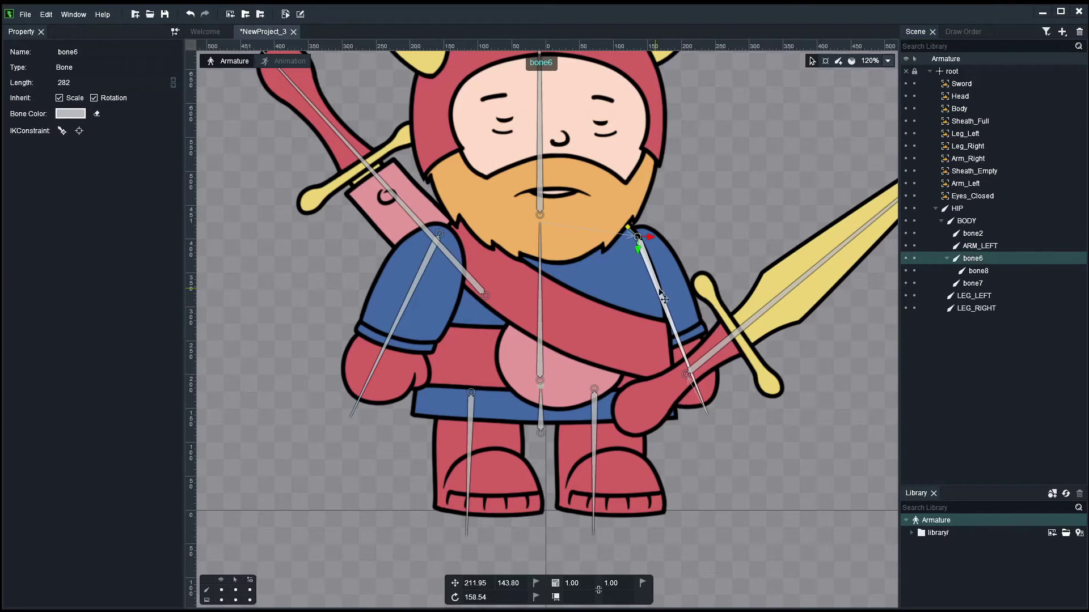
pyautogui.doubleClick(967, 259)
pyautogui.write('ARM_RIGHT')
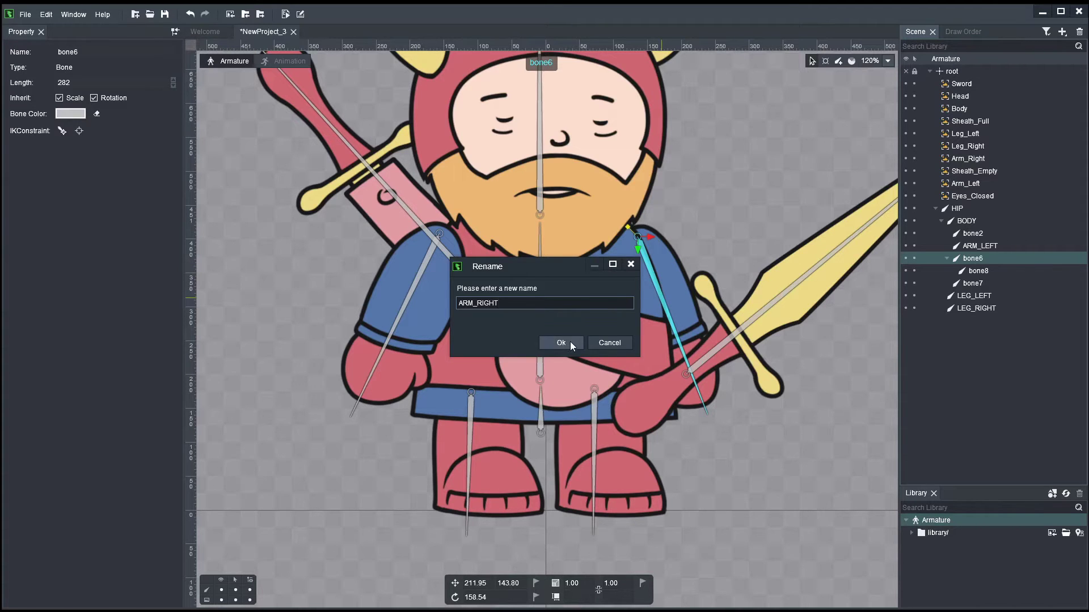
pyautogui.click(570, 342)
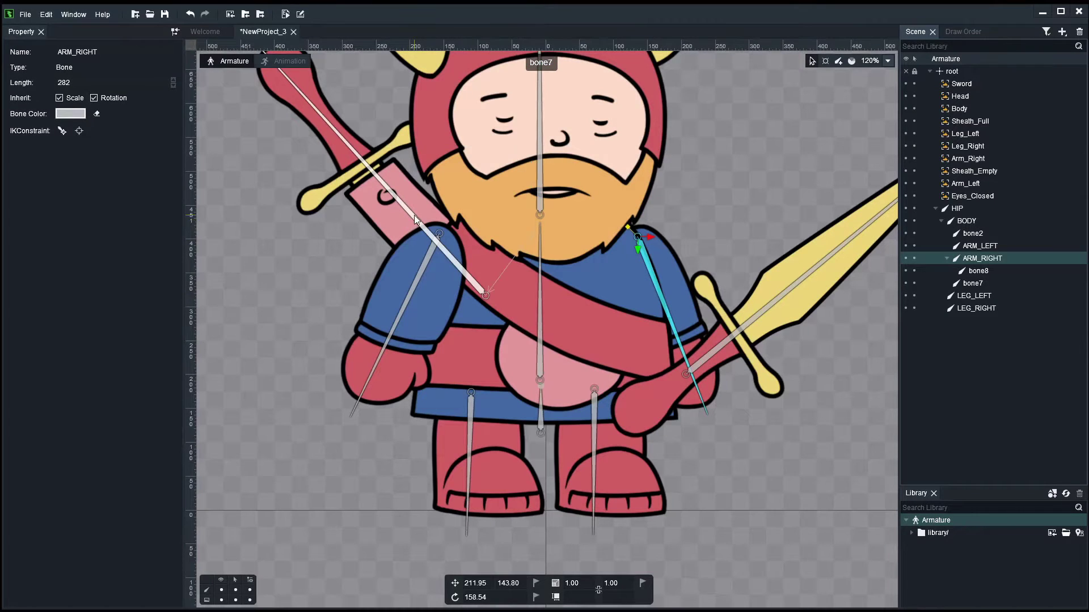
# Rename bone7 to SHEATH and bone8 to SWORD
pyautogui.click(960, 283)
pyautogui.doubleClick(972, 282)
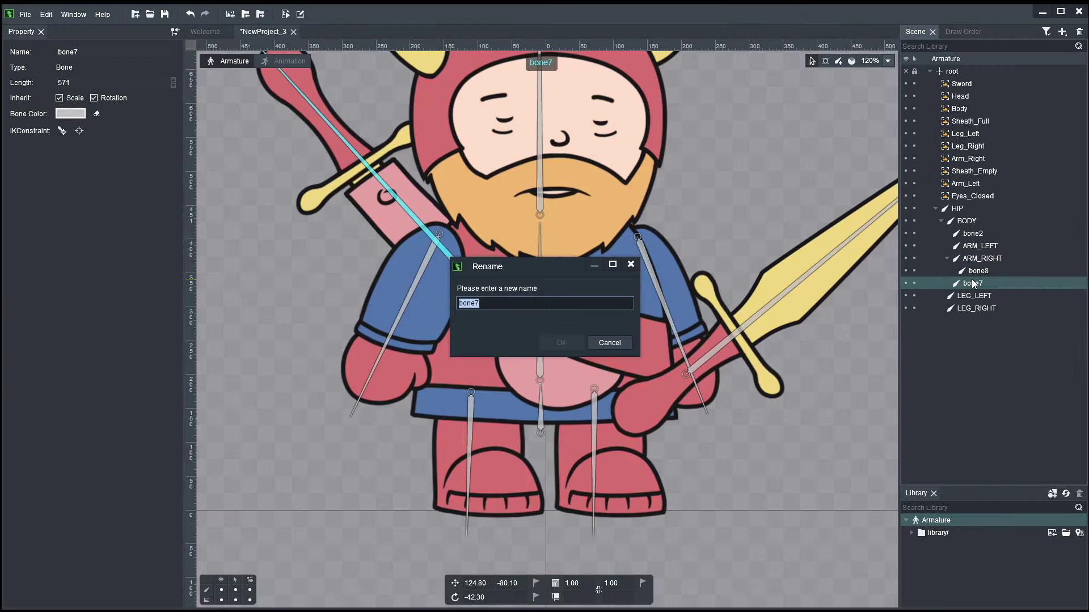
pyautogui.write('SHEATH')
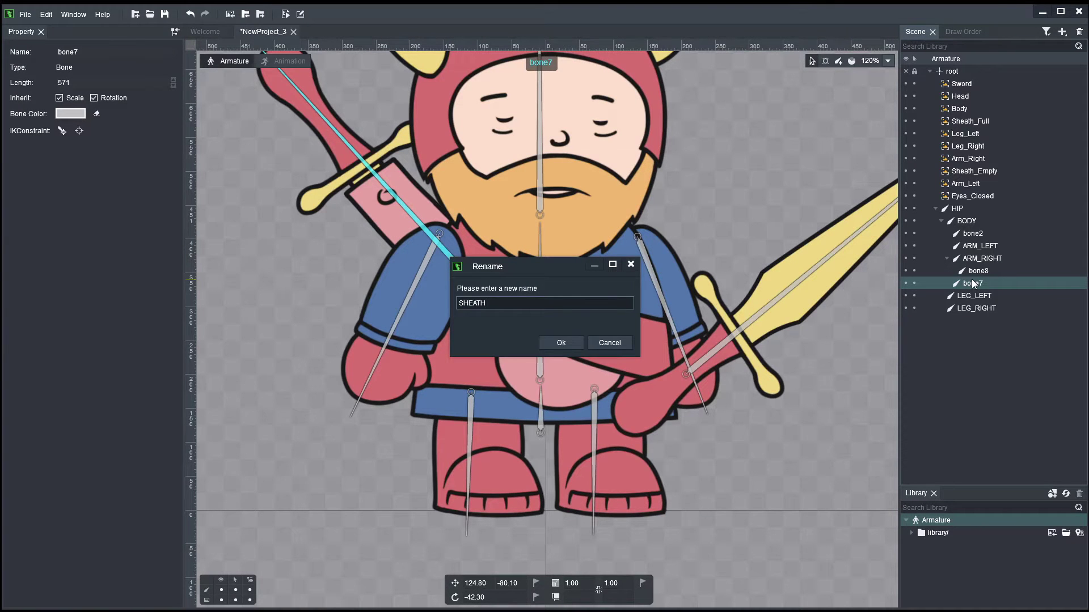
pyautogui.press('Return')
pyautogui.click(972, 271)
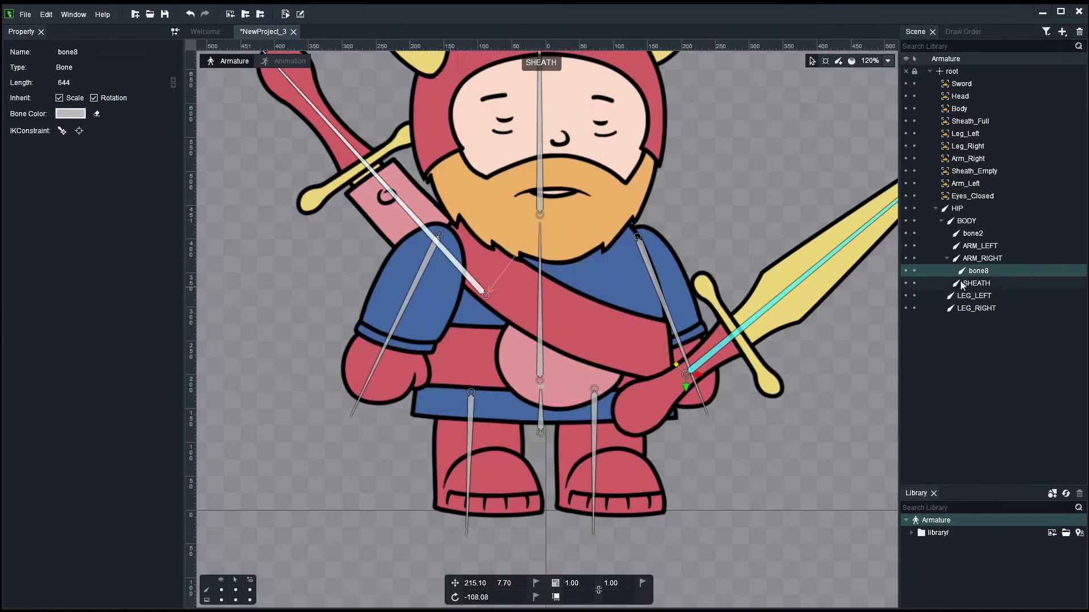
pyautogui.doubleClick(972, 270)
pyautogui.write('SWORD')
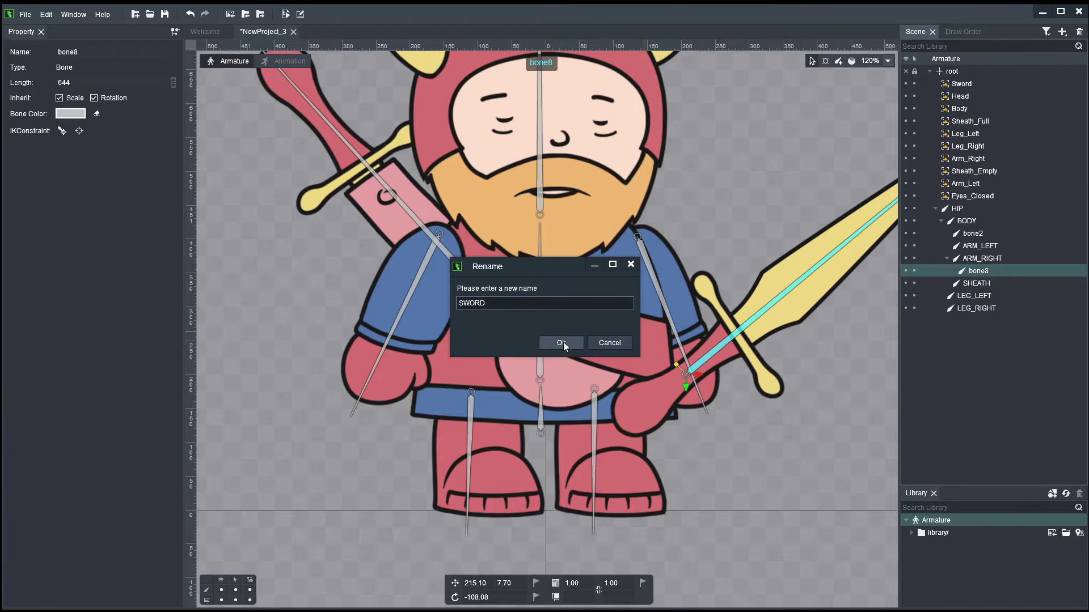
pyautogui.click(562, 343)
pyautogui.scroll(-2, 561, 343)
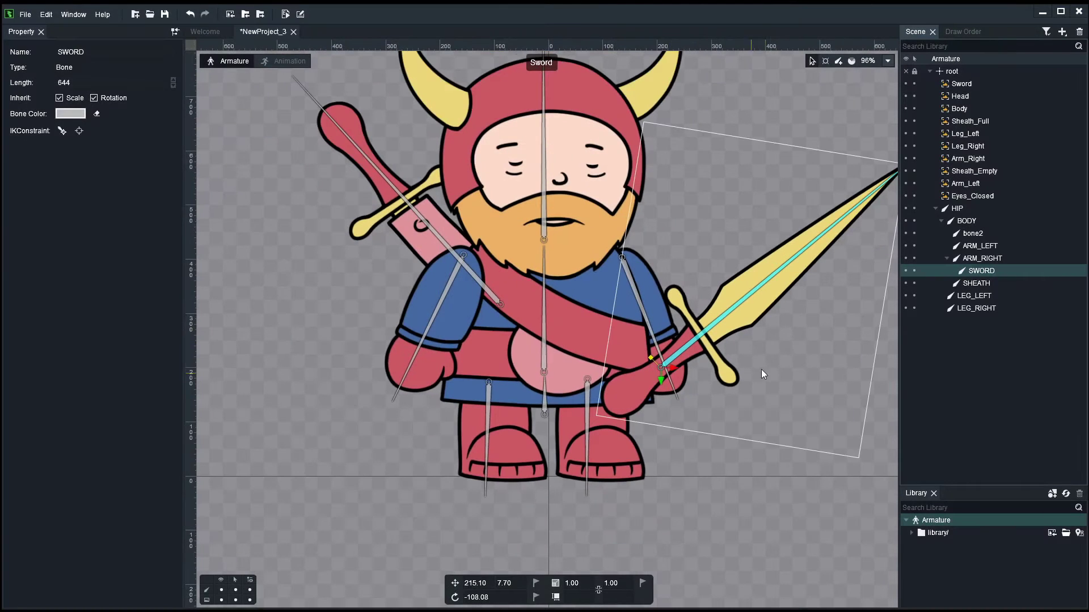
# Use Set Parent to attach the Leg_Left and Leg_Right slots to LEG_LEFT and LEG_RIGHT
pyautogui.moveTo(764, 470); pyautogui.dragTo(732, 491)
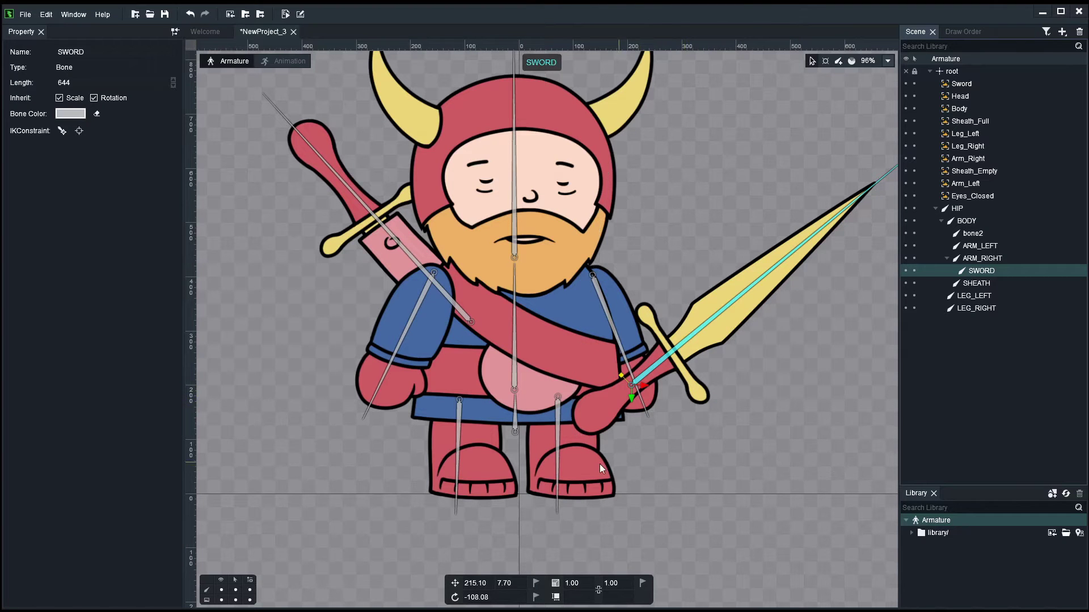
pyautogui.scroll(1, 712, 455)
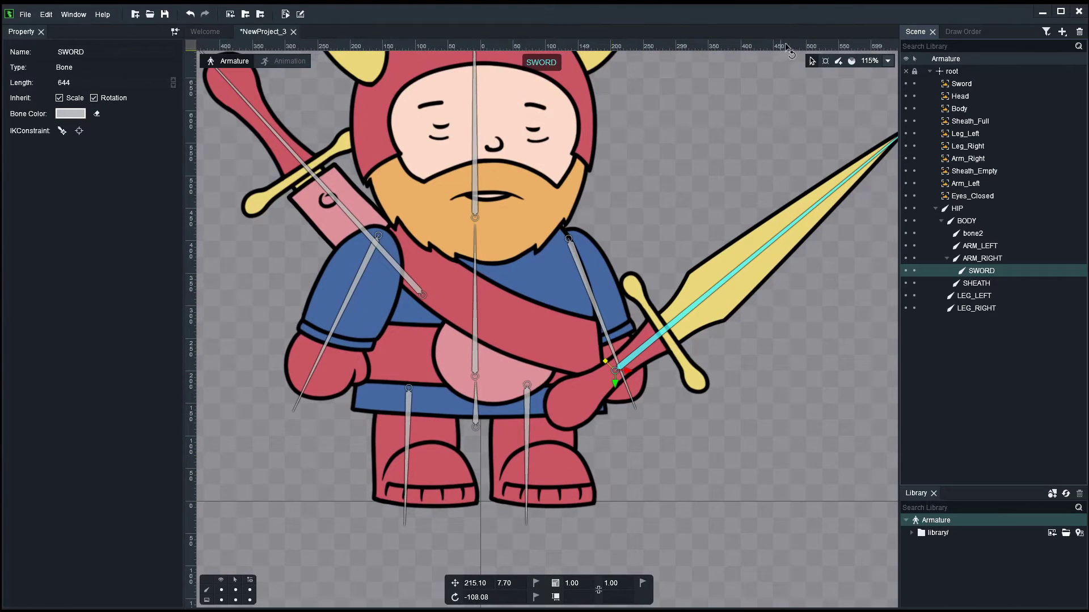
pyautogui.click(443, 474)
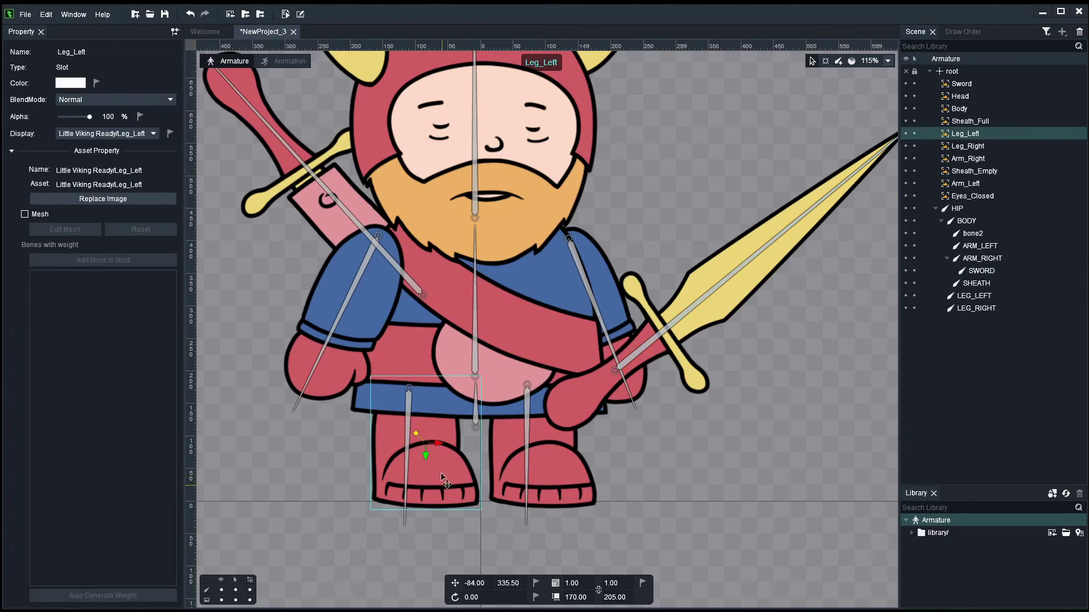
pyautogui.rightClick(440, 473)
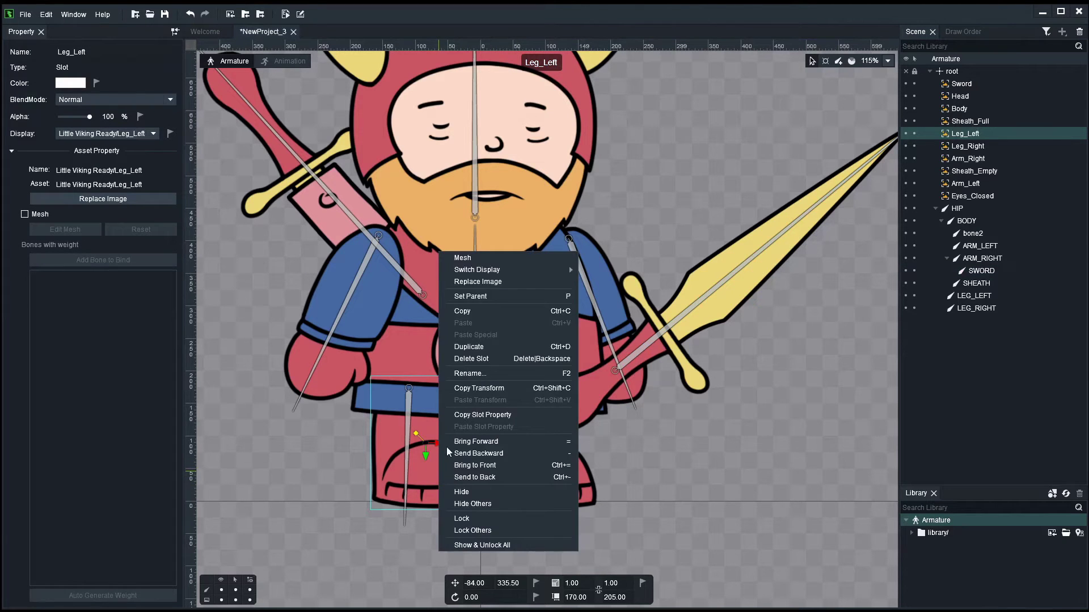
pyautogui.click(471, 296)
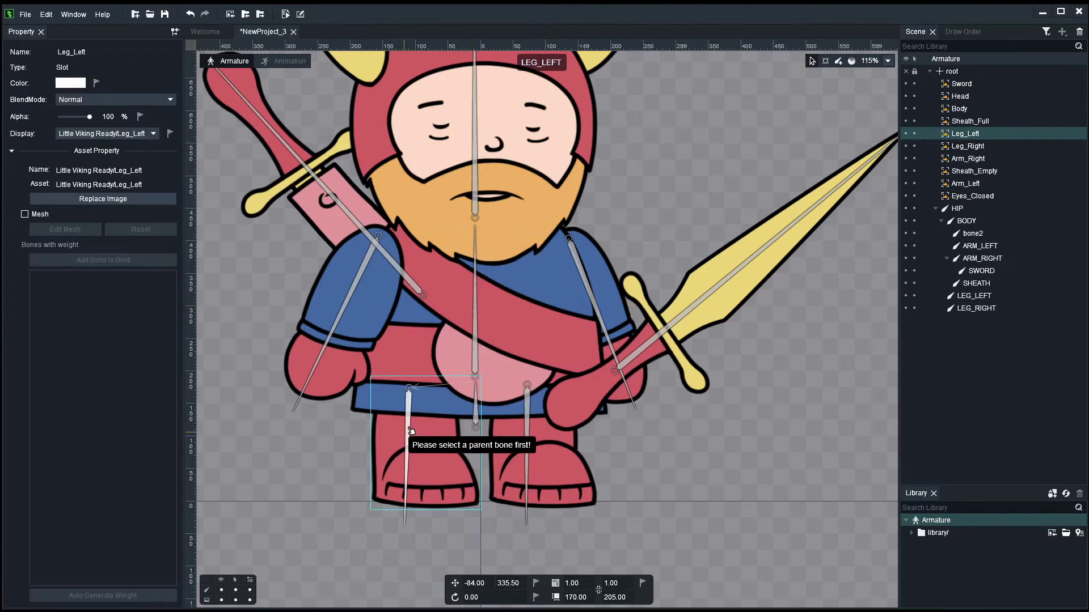
pyautogui.click(410, 425)
pyautogui.click(649, 465)
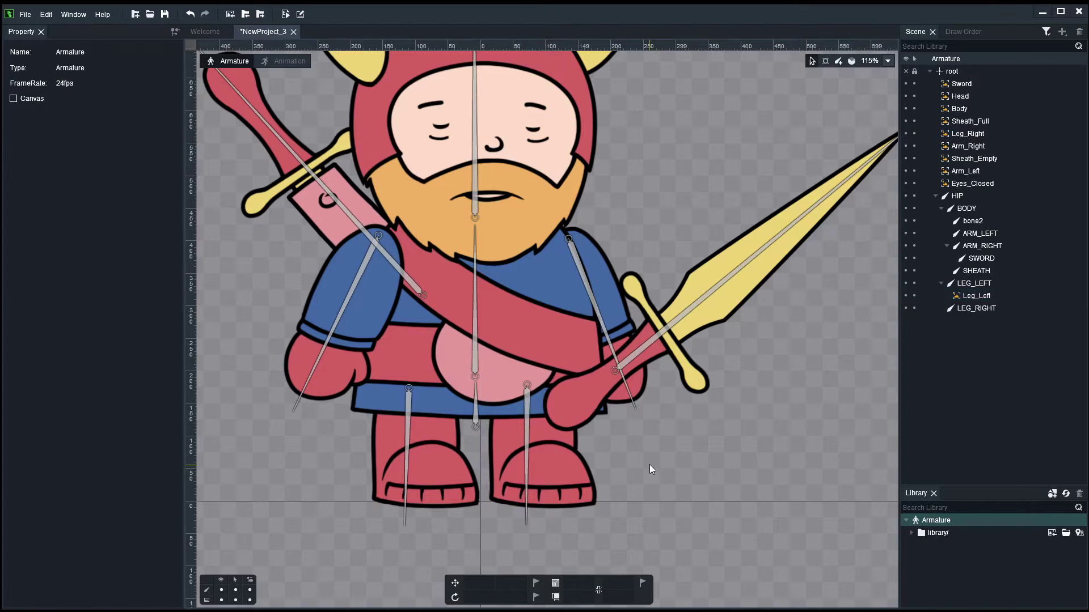
pyautogui.click(577, 474)
pyautogui.rightClick(577, 474)
pyautogui.click(607, 296)
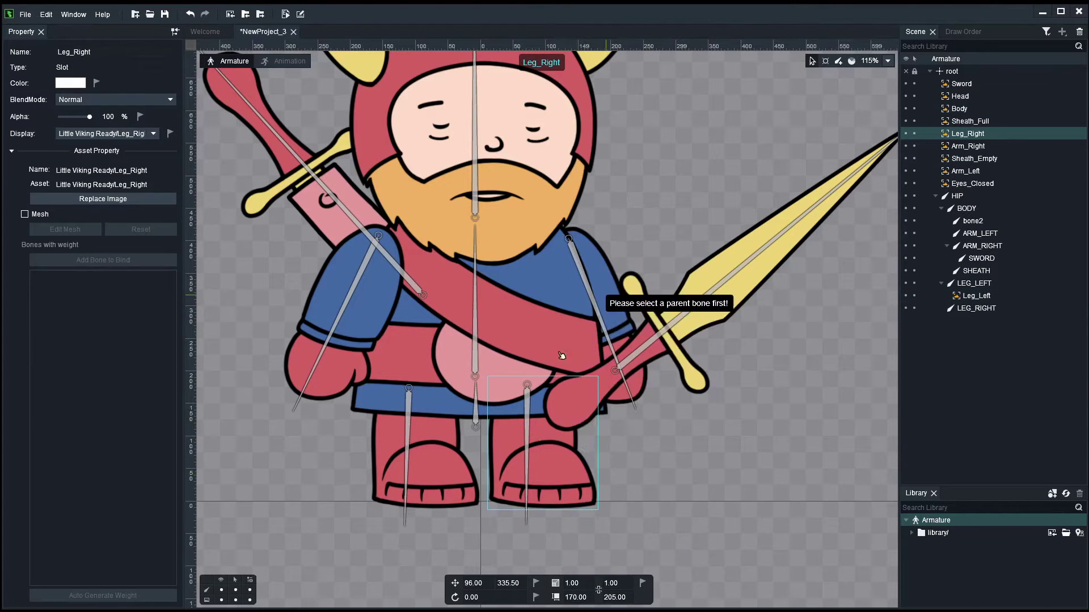
pyautogui.click(527, 421)
# Move the Body slot under the BODY bone in the Scene tree
pyautogui.rightClick(709, 439)
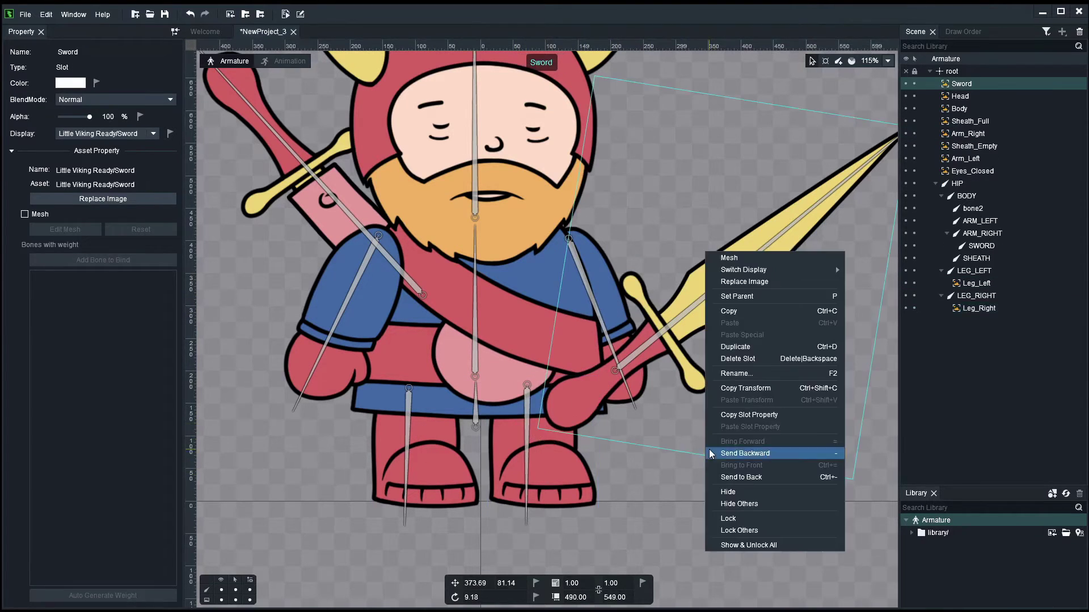
pyautogui.click(637, 513)
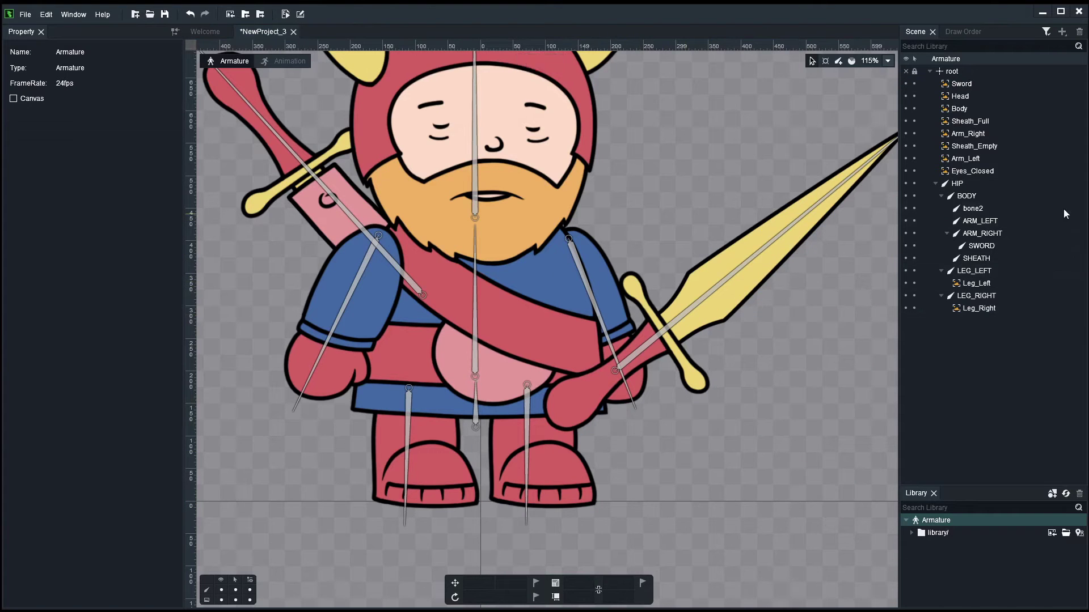
pyautogui.click(962, 110)
pyautogui.moveTo(963, 110); pyautogui.dragTo(977, 198)
# Rename bone2 to HEAD and put the Head and Eyes_Closed slots under it
pyautogui.click(973, 209)
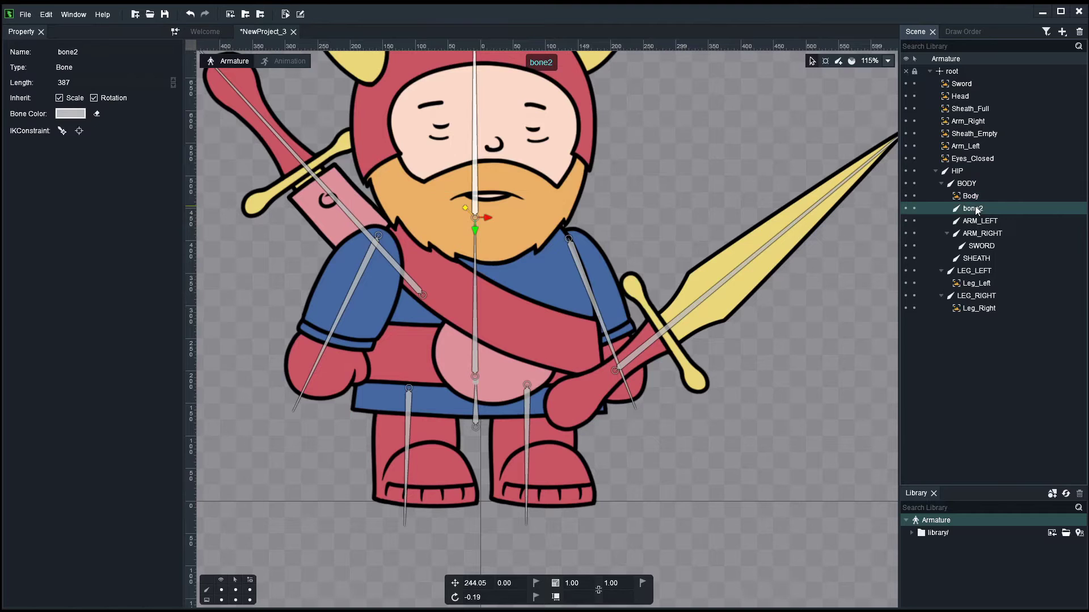
pyautogui.doubleClick(970, 208)
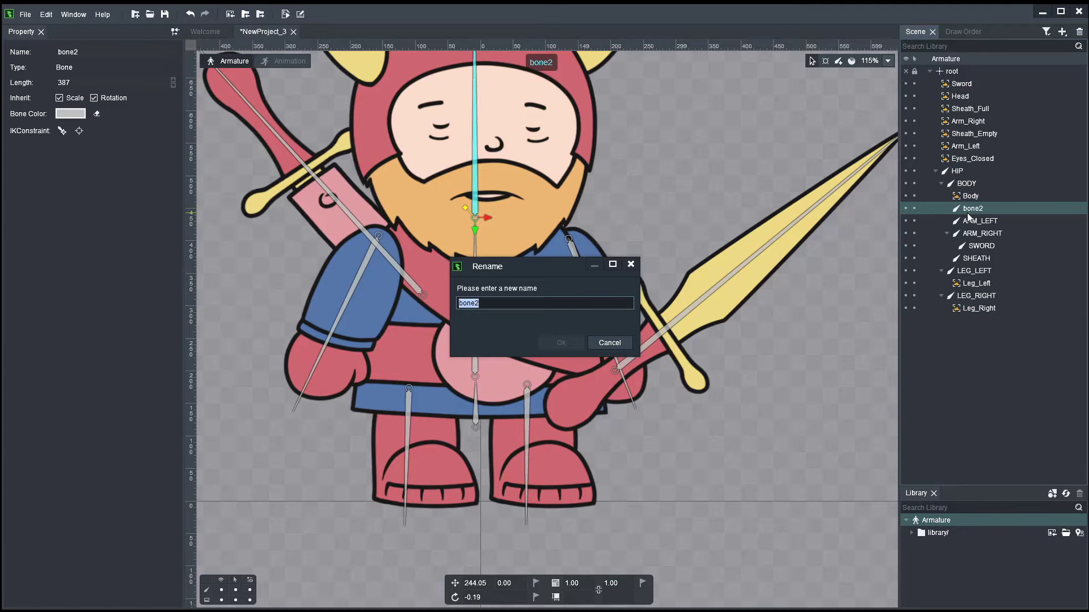
pyautogui.write('HEAD')
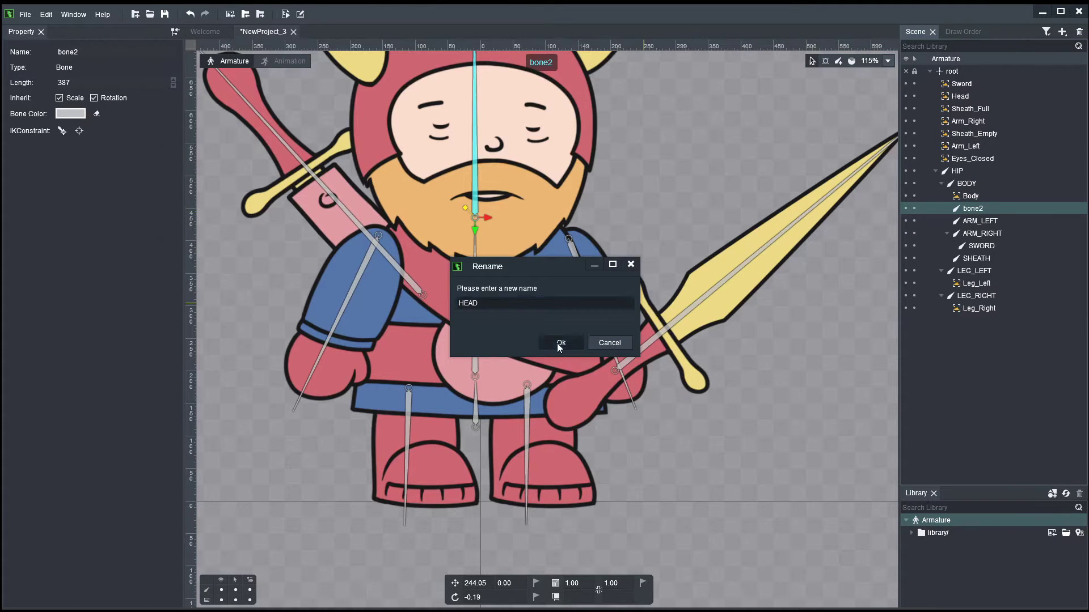
pyautogui.click(557, 343)
pyautogui.click(961, 97)
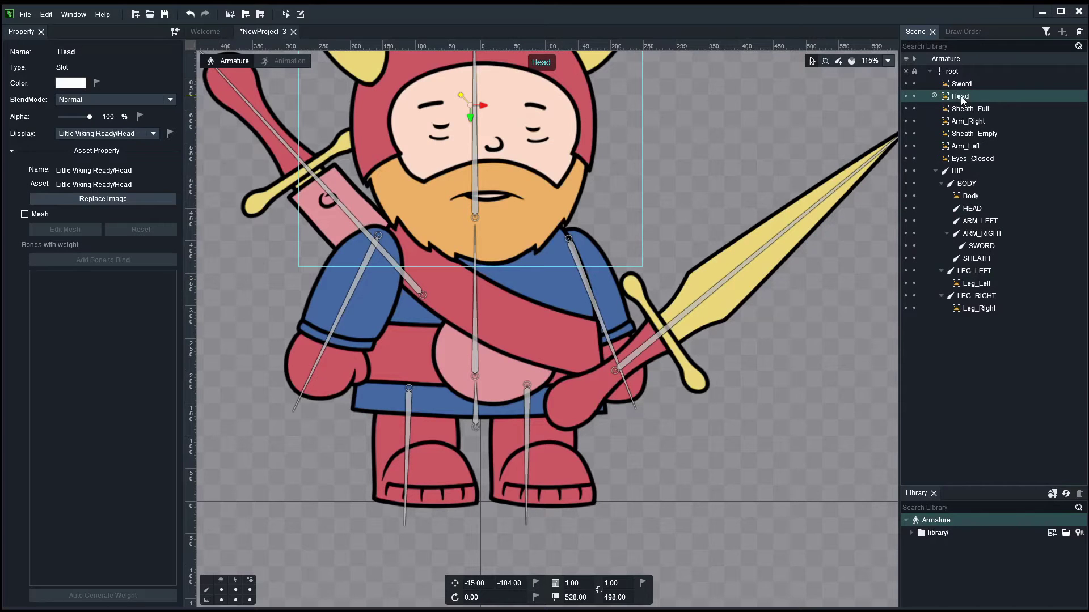
pyautogui.keyDown('ctrl'); pyautogui.click(984, 159); pyautogui.keyUp('ctrl')
pyautogui.moveTo(987, 160); pyautogui.dragTo(983, 211)
# Place Arm_Right, Arm_Left, both sheath slots and Sword under their matching bones
pyautogui.click(969, 109)
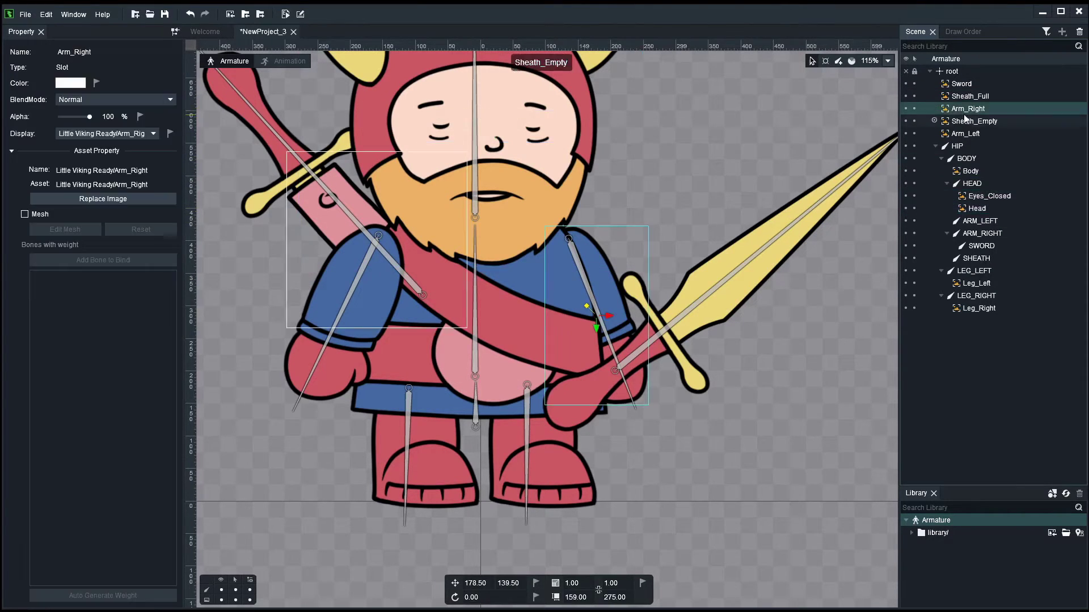
pyautogui.moveTo(997, 123); pyautogui.dragTo(999, 234)
pyautogui.click(1007, 119)
pyautogui.moveTo(974, 126); pyautogui.dragTo(1007, 214)
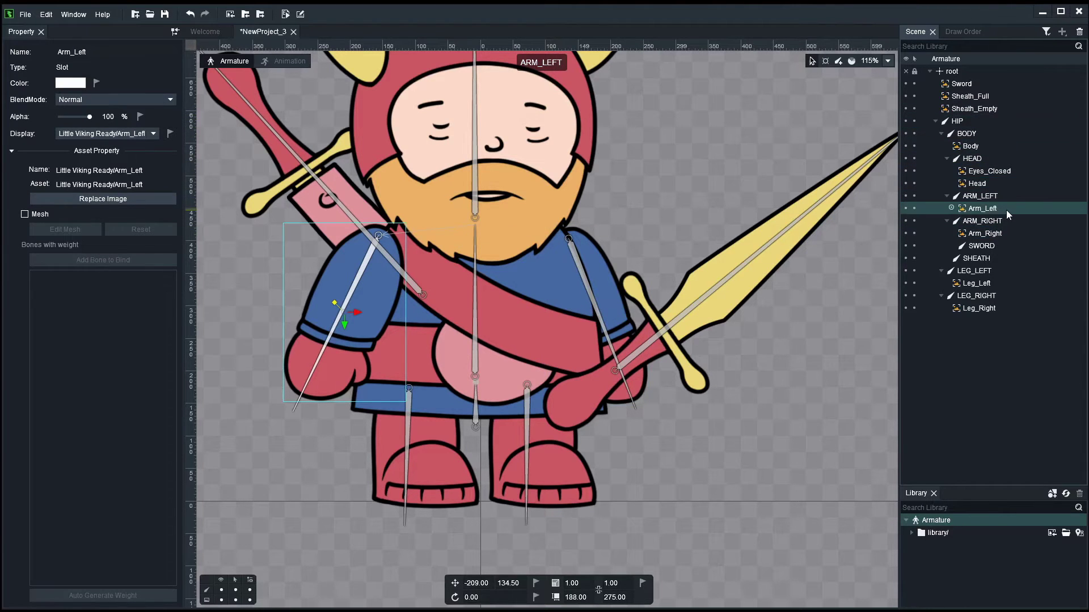
pyautogui.click(984, 97)
pyautogui.keyDown('ctrl'); pyautogui.click(983, 109); pyautogui.keyUp('ctrl')
pyautogui.moveTo(992, 111); pyautogui.dragTo(985, 263)
pyautogui.click(966, 85)
pyautogui.moveTo(965, 85); pyautogui.dragTo(988, 223)
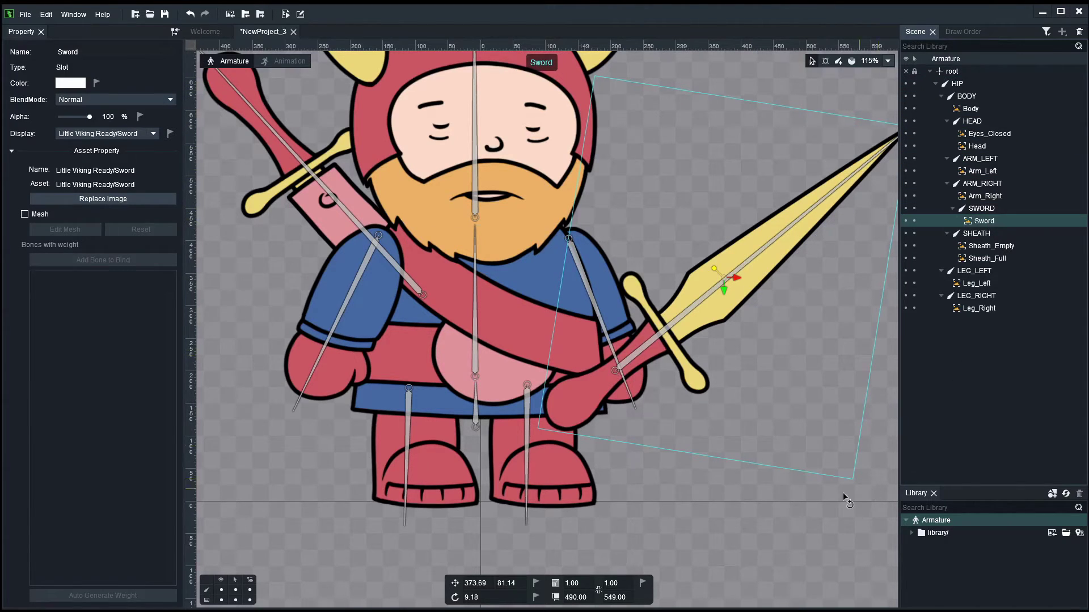
# Turn off image selection in the canvas selection filter so only bones are pickable
pyautogui.scroll(-3, 506, 403)
pyautogui.click(292, 333)
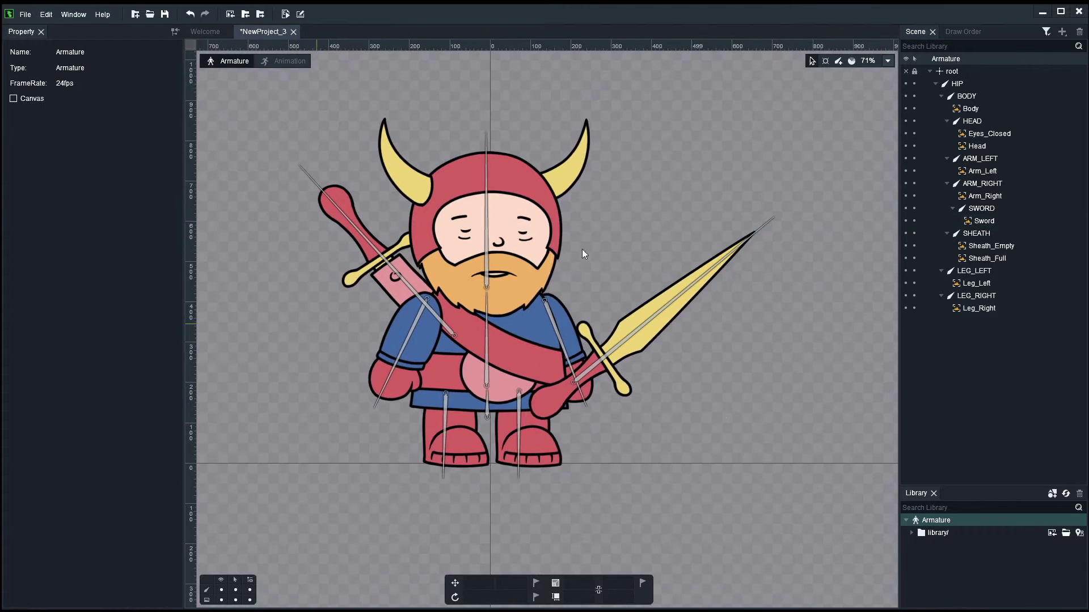
pyautogui.scroll(2, 632, 285)
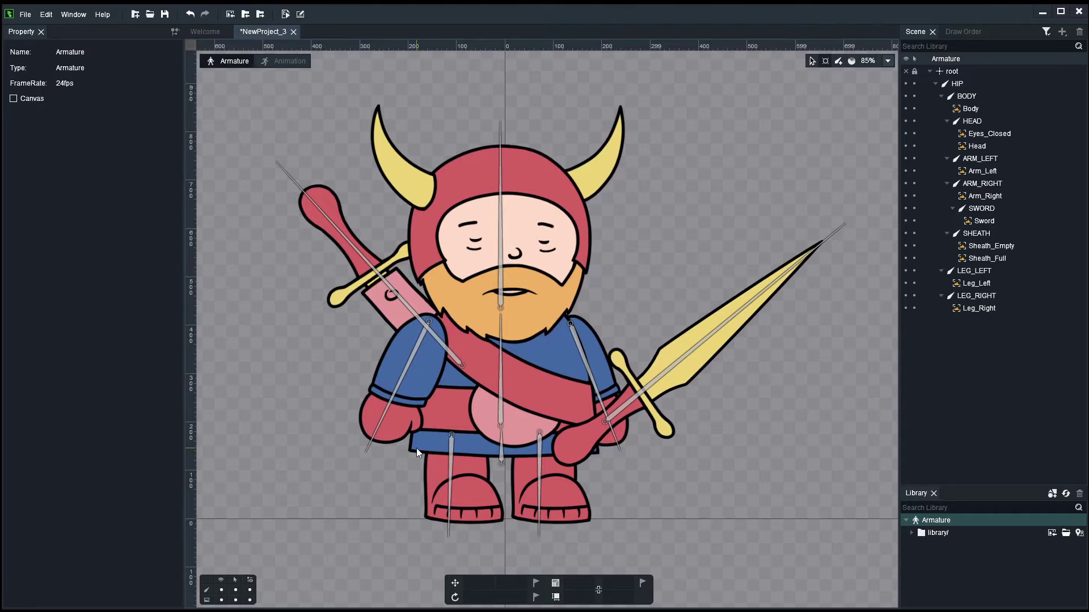
pyautogui.click(235, 600)
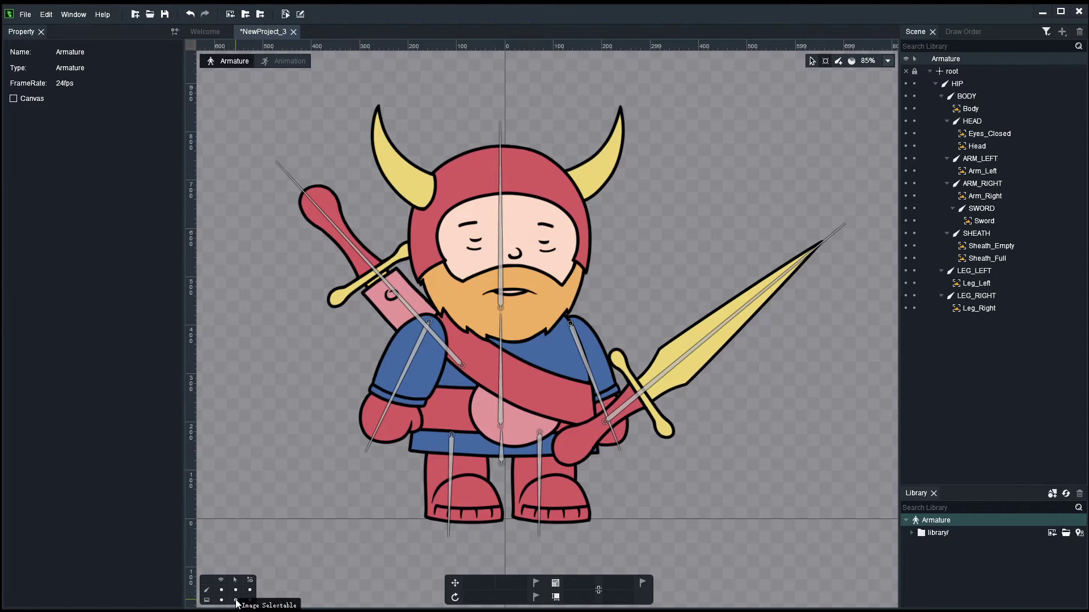
# Test-rotate the ARM_RIGHT, HEAD and BODY bones, undoing each rotation
pyautogui.click(745, 306)
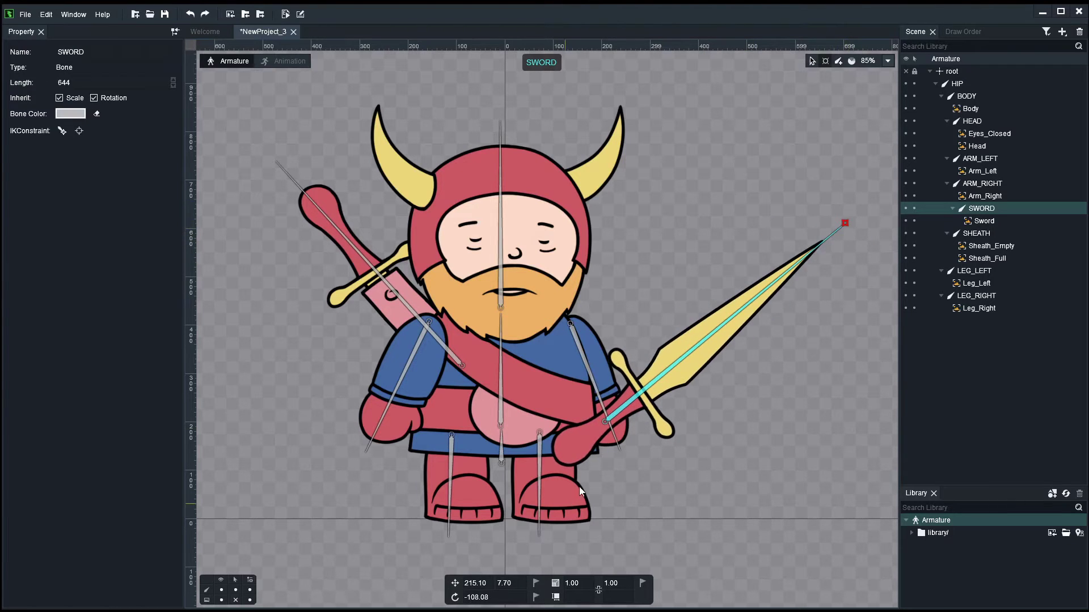
pyautogui.click(615, 441)
pyautogui.moveTo(621, 450); pyautogui.dragTo(563, 416)
pyautogui.hotkey('ctrl', 'z')
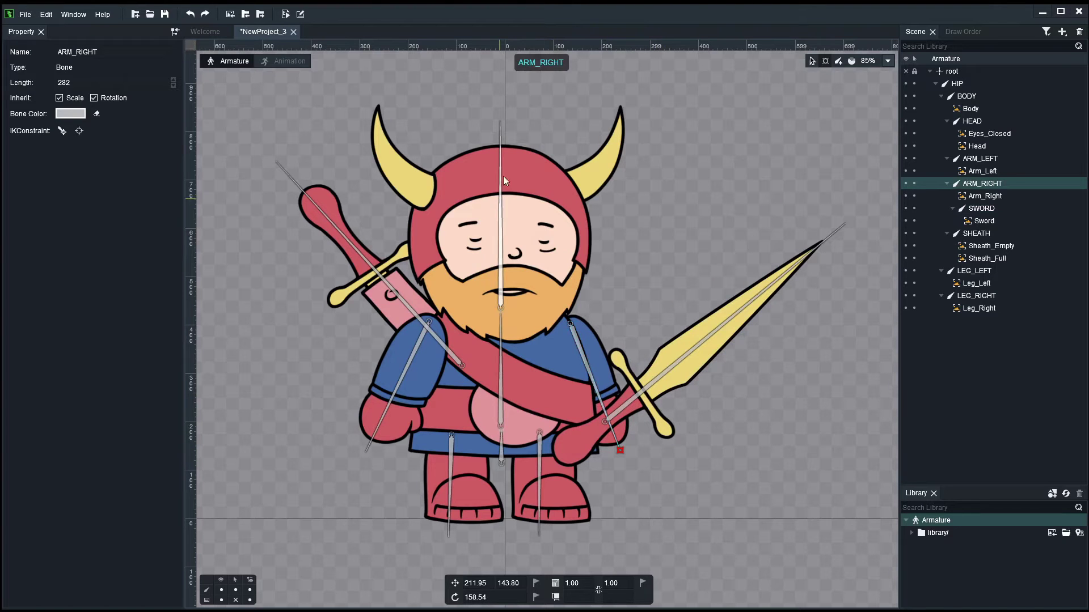
pyautogui.click(500, 120)
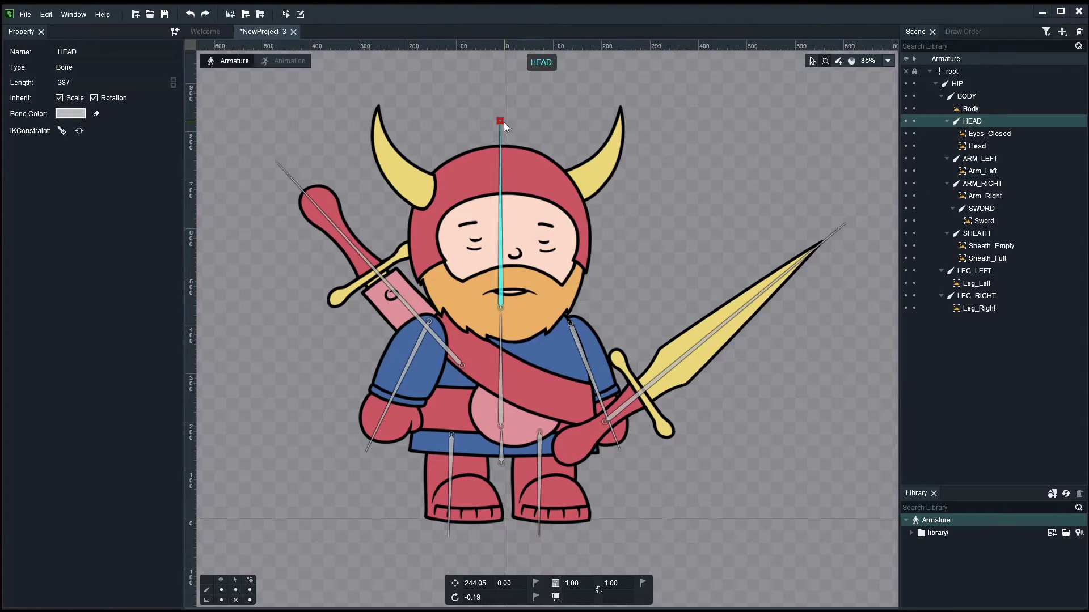
pyautogui.moveTo(517, 117)
pyautogui.mouseDown()
pyautogui.moveTo(505, 117)
pyautogui.moveTo(527, 122)
pyautogui.mouseUp()
pyautogui.hotkey('ctrl', 'z')
pyautogui.click(500, 417)
pyautogui.moveTo(499, 314)
pyautogui.mouseDown()
pyautogui.moveTo(491, 308)
pyautogui.moveTo(534, 311)
pyautogui.moveTo(499, 311)
pyautogui.mouseUp()
pyautogui.hotkey('ctrl', 'z')
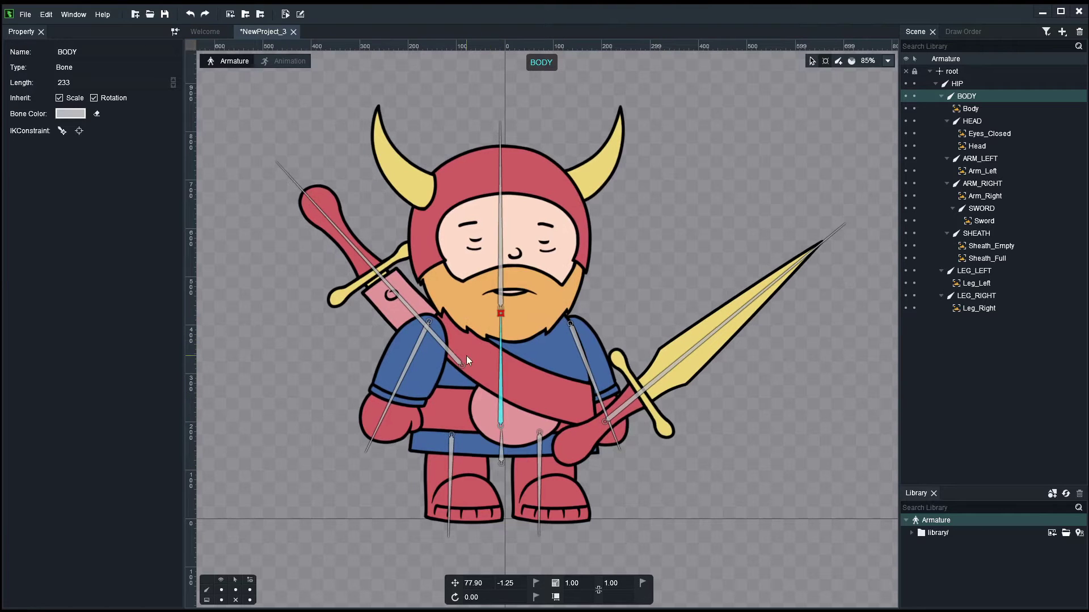
# Test-rotate the SHEATH bone and undo it, then check ARM_LEFT and both leg bones
pyautogui.click(406, 305)
pyautogui.moveTo(264, 175); pyautogui.dragTo(256, 192)
pyautogui.hotkey('ctrl', 'z')
pyautogui.click(407, 368)
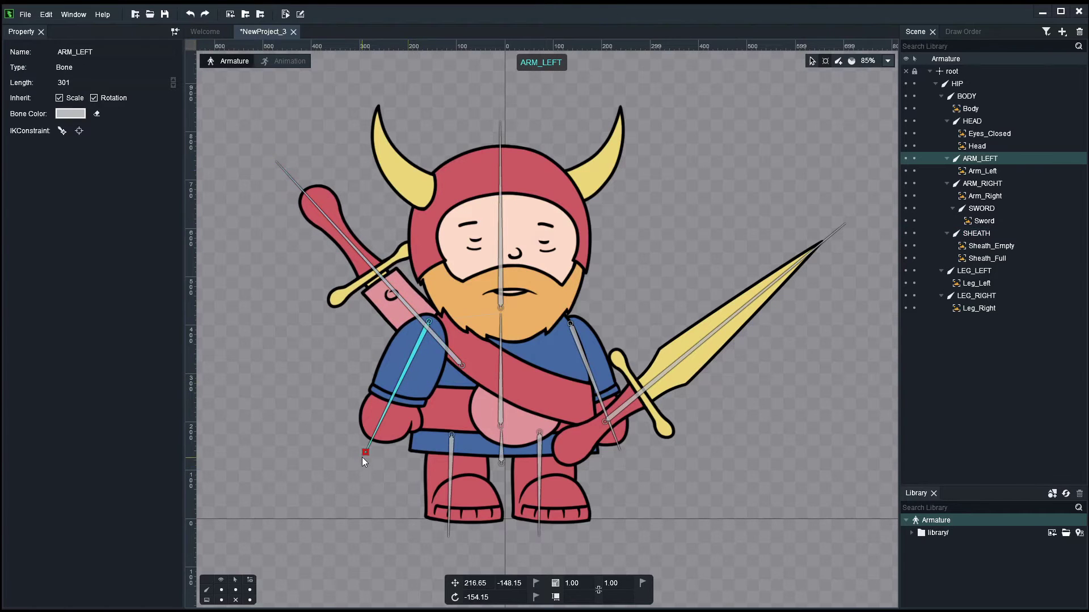
pyautogui.click(450, 474)
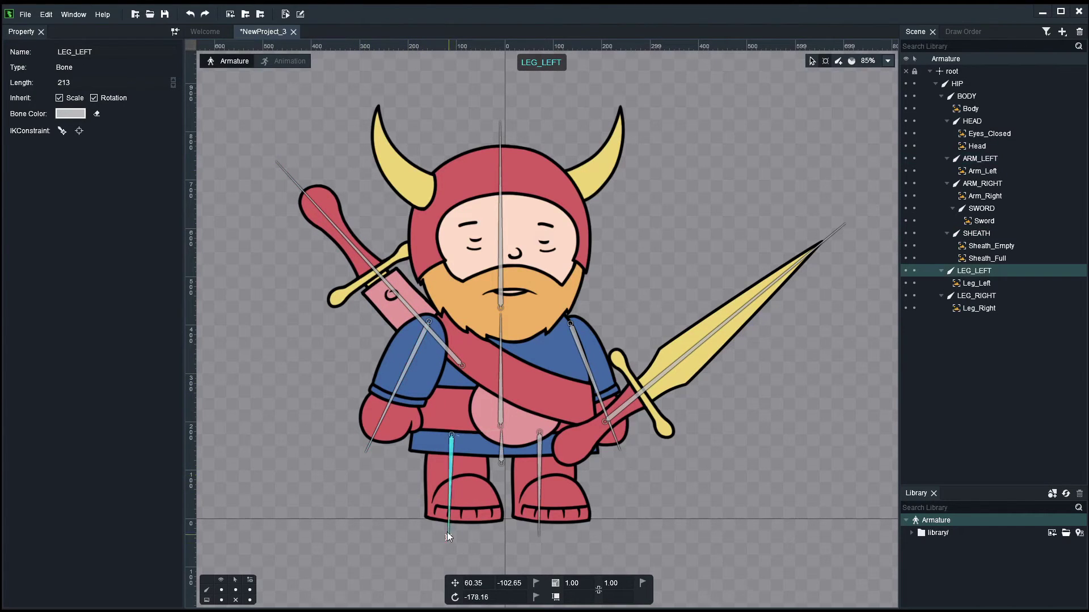
pyautogui.click(539, 471)
pyautogui.click(539, 516)
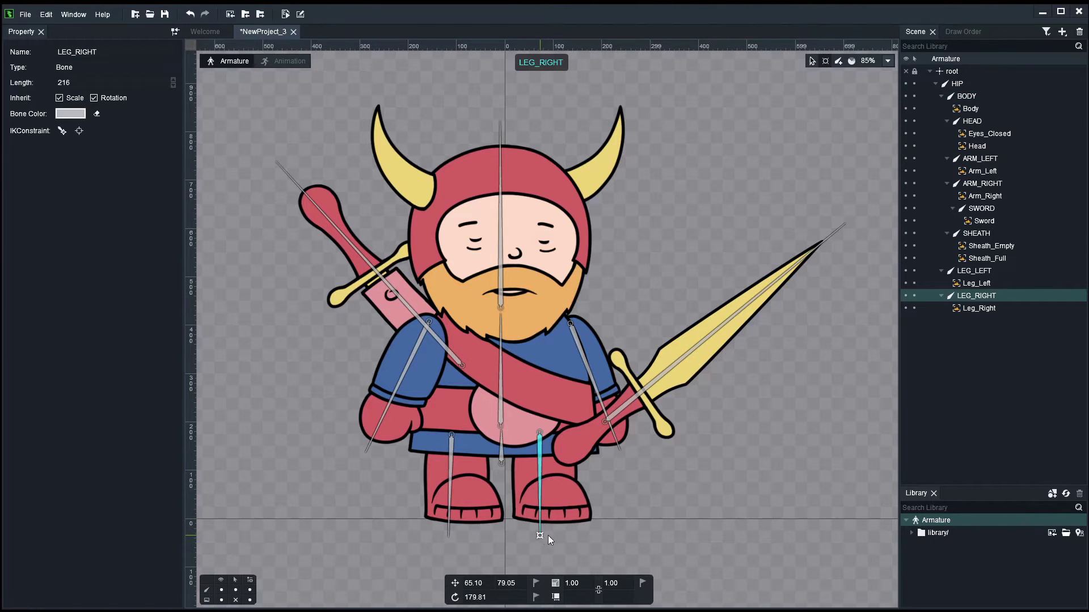
pyautogui.scroll(1, 556, 489)
pyautogui.scroll(3, 552, 491)
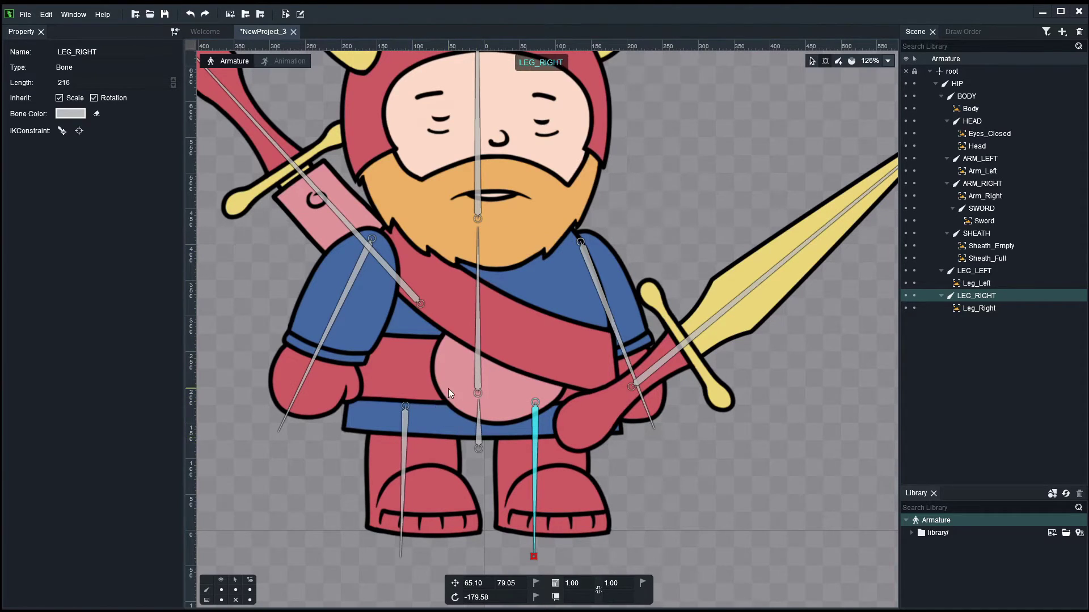
pyautogui.click(479, 363)
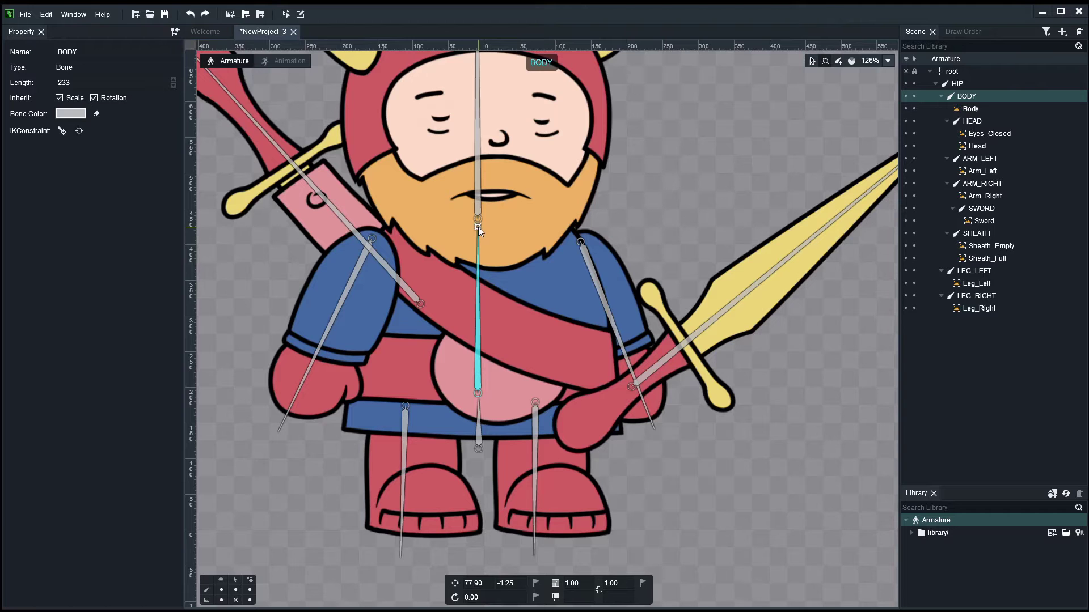
pyautogui.moveTo(480, 226)
pyautogui.mouseDown()
pyautogui.moveTo(492, 225)
pyautogui.moveTo(464, 225)
pyautogui.moveTo(495, 225)
pyautogui.moveTo(478, 228)
pyautogui.mouseUp()
pyautogui.hotkey('ctrl', 'z')
pyautogui.hotkey('ctrl', 'z')
pyautogui.moveTo(478, 227); pyautogui.dragTo(457, 240)
pyautogui.hotkey('ctrl', 'z')
pyautogui.scroll(-3, 488, 453)
pyautogui.scroll(3, 485, 442)
pyautogui.scroll(-2, 510, 376)
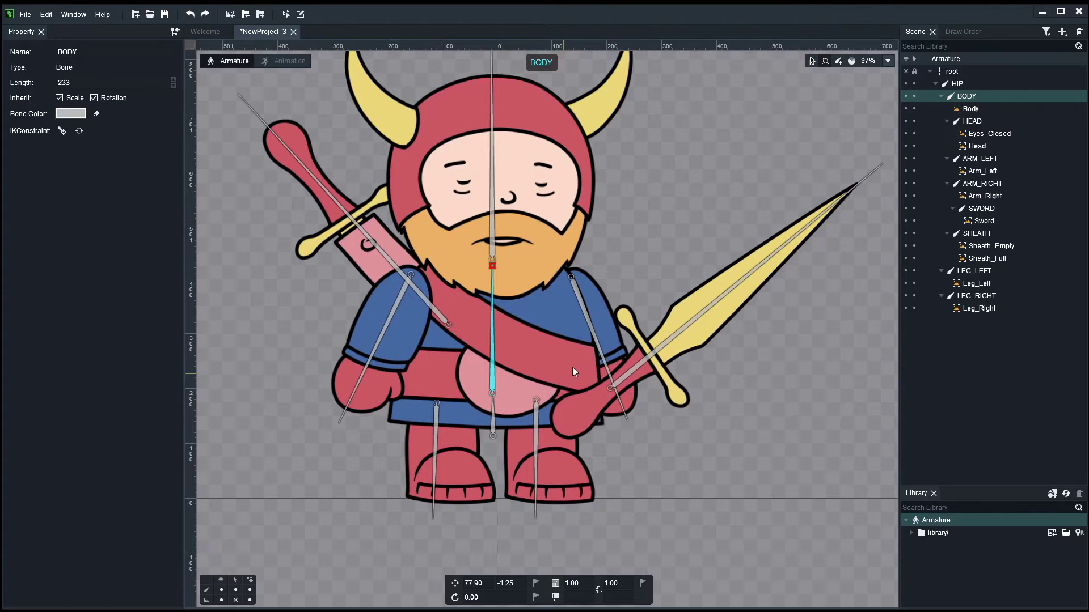
pyautogui.scroll(-3, 635, 362)
pyautogui.click(720, 413)
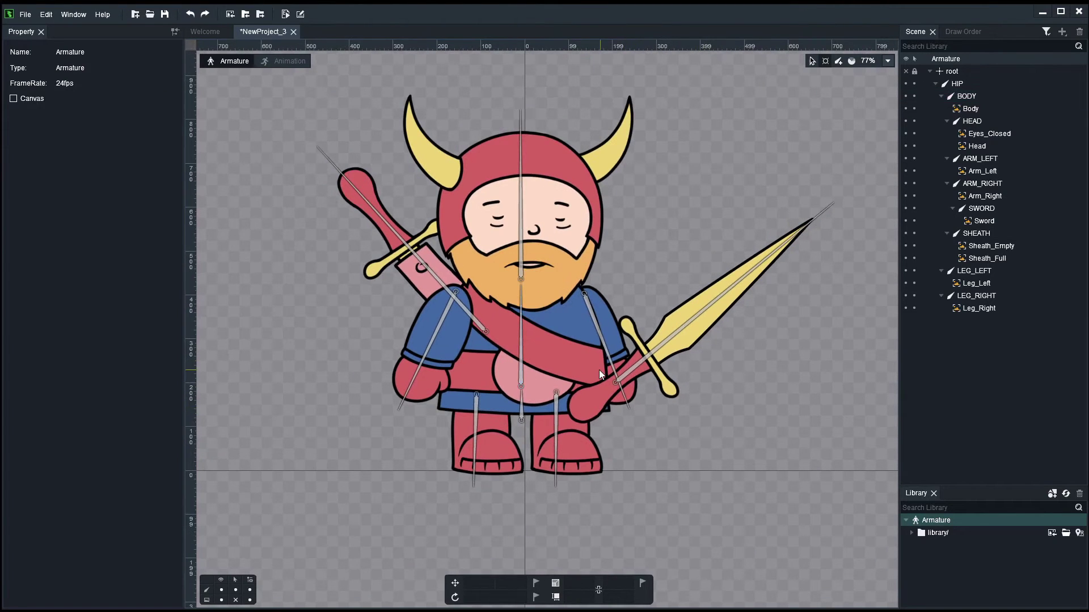
pyautogui.scroll(2, 599, 370)
pyautogui.moveTo(605, 339); pyautogui.dragTo(615, 368)
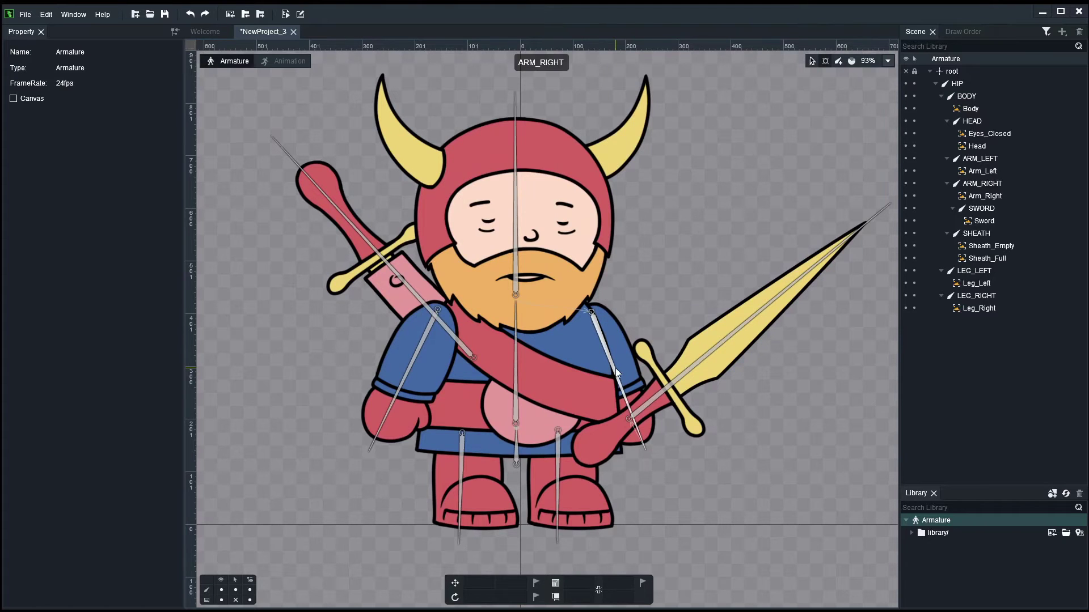
pyautogui.scroll(-1, 614, 368)
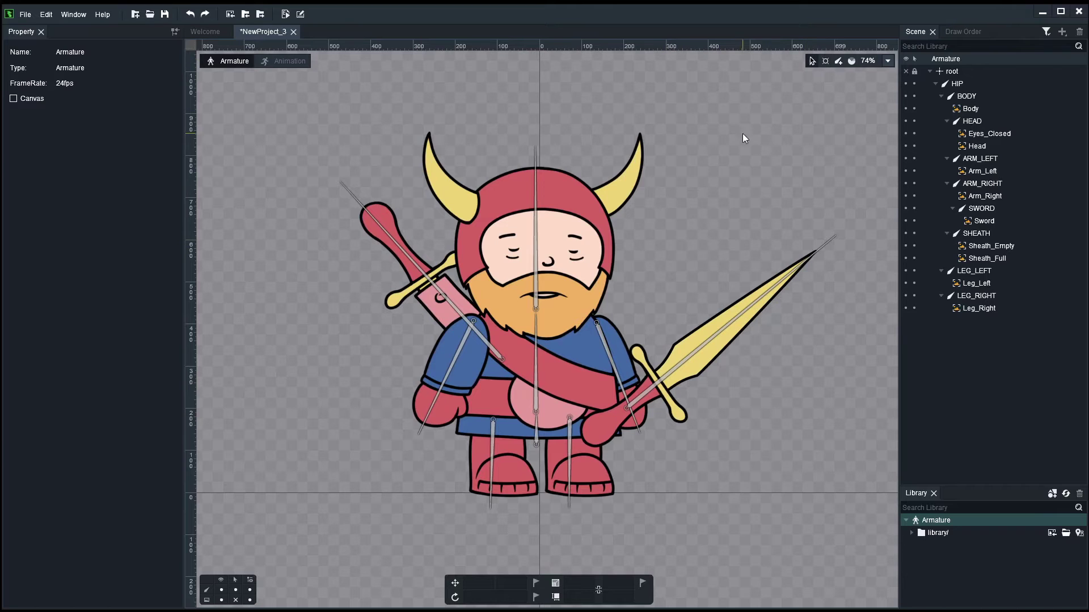
# Add IK constraints to LEG_LEFT and LEG_RIGHT with targets below each foot
pyautogui.click(493, 449)
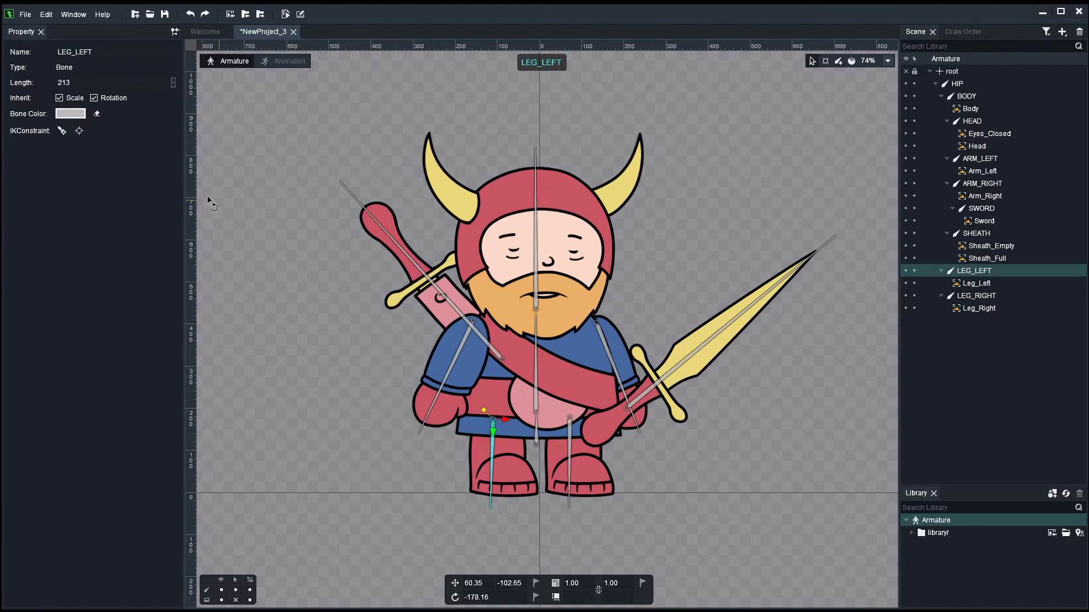
pyautogui.click(80, 131)
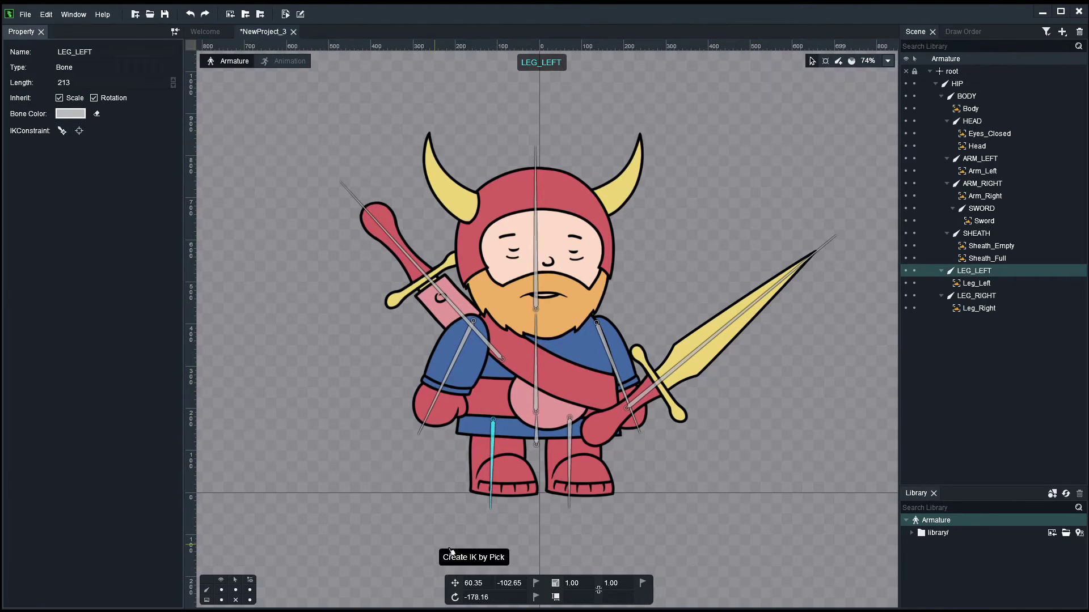
pyautogui.click(492, 541)
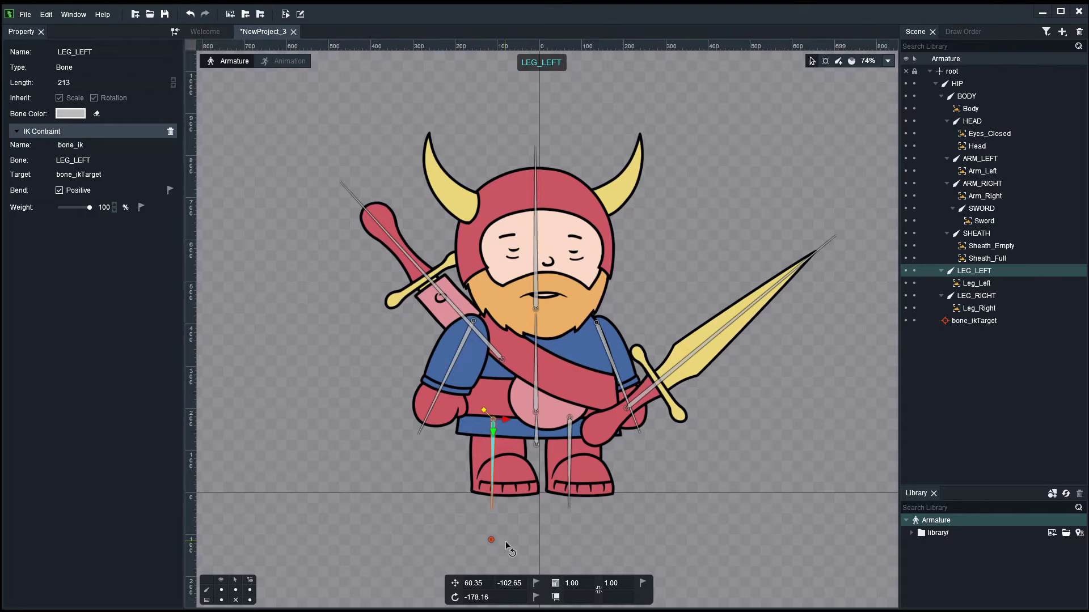
pyautogui.click(553, 536)
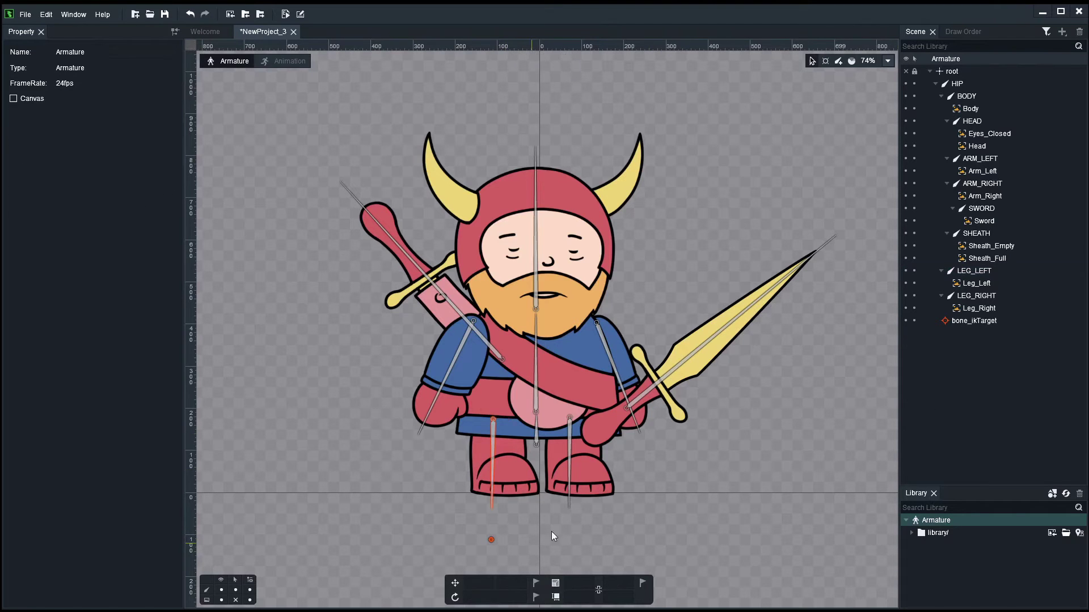
pyautogui.click(569, 450)
pyautogui.click(79, 131)
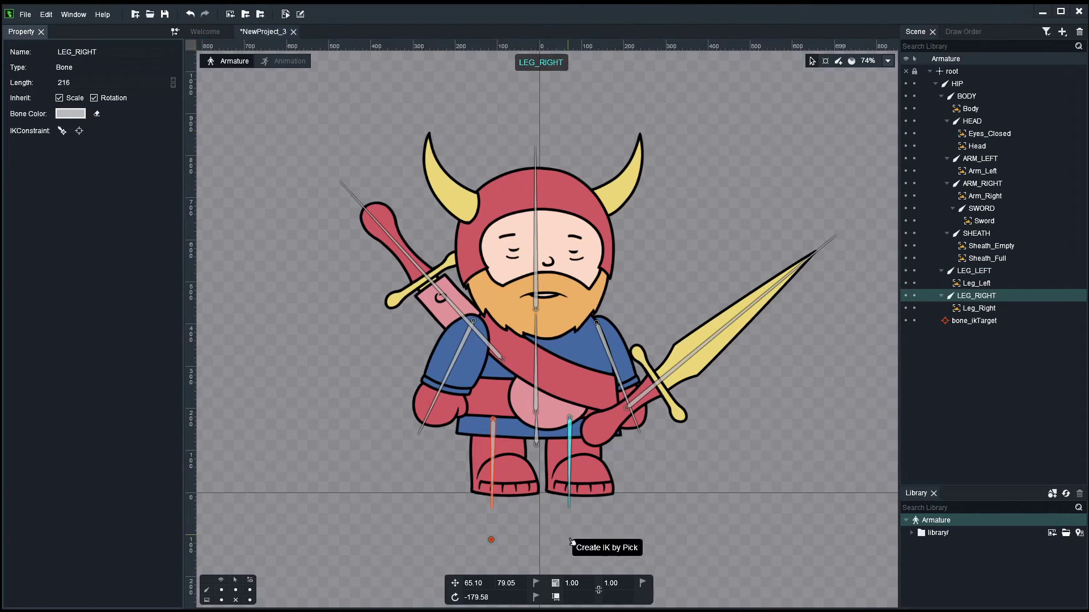
pyautogui.click(568, 540)
pyautogui.click(475, 378)
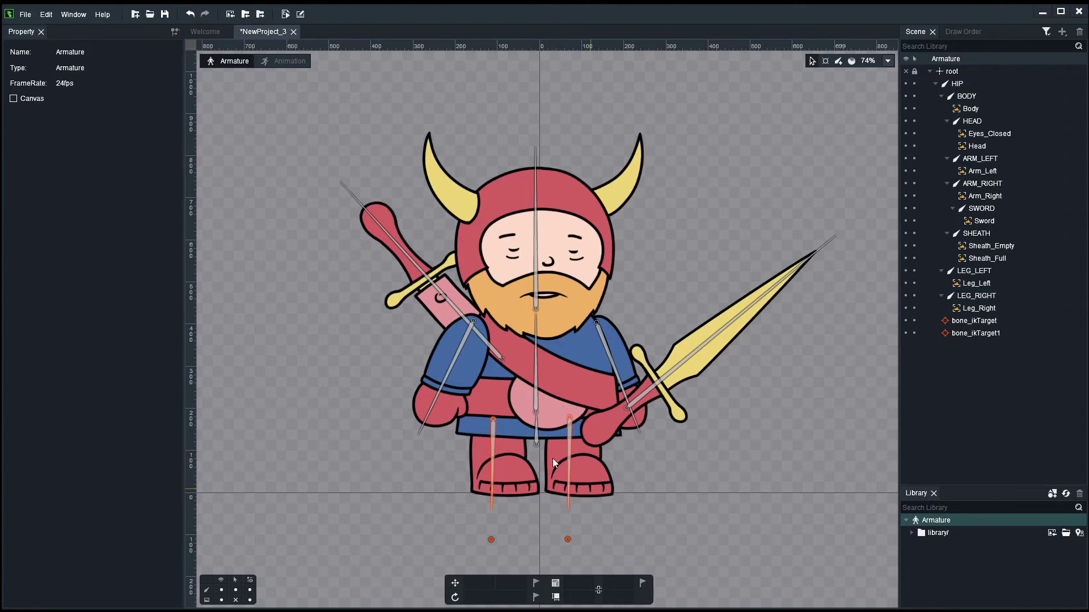
# Add IK constraints to ARM_LEFT and ARM_RIGHT with targets just past each hand
pyautogui.click(454, 359)
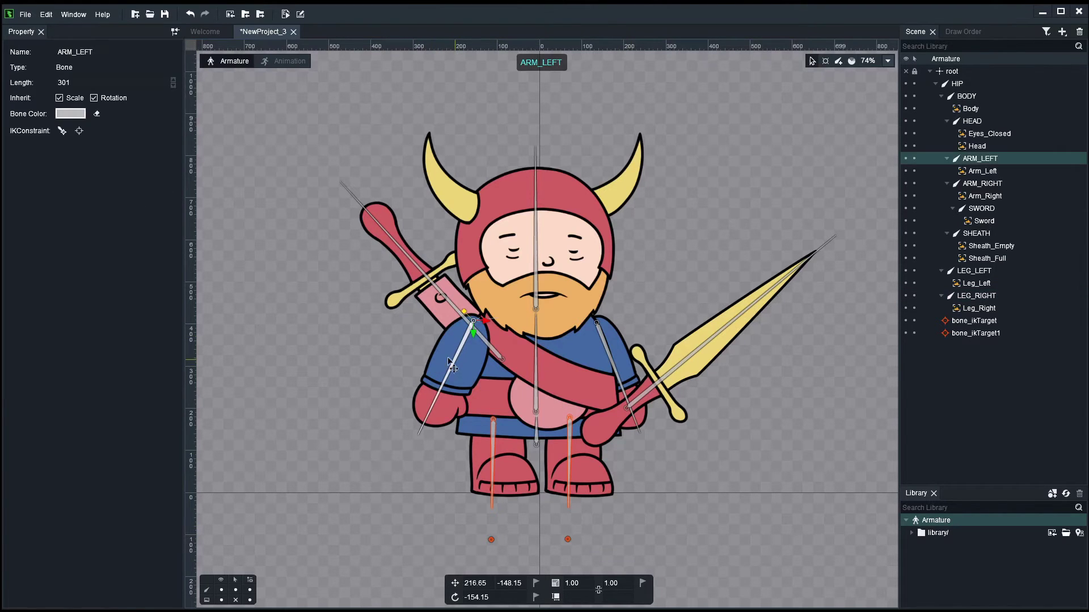
pyautogui.click(83, 132)
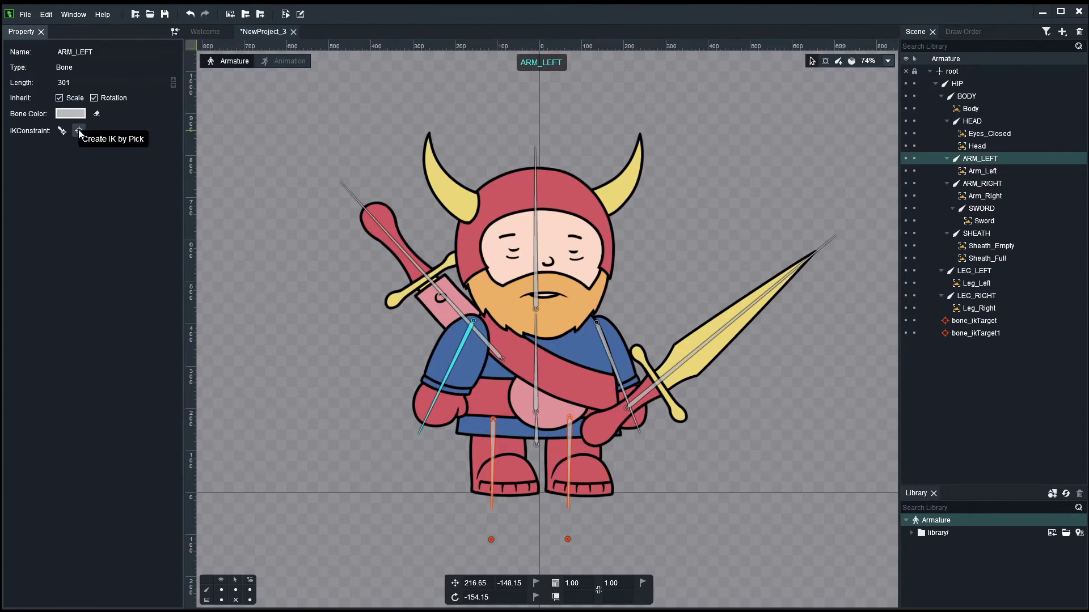
pyautogui.click(411, 457)
pyautogui.click(479, 352)
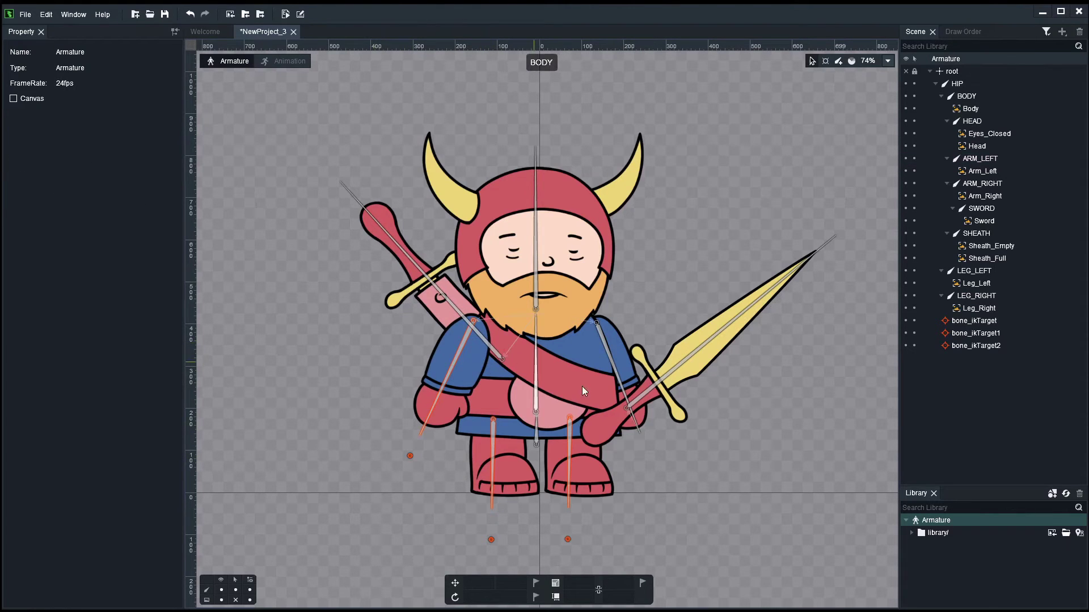
pyautogui.click(617, 372)
pyautogui.click(78, 131)
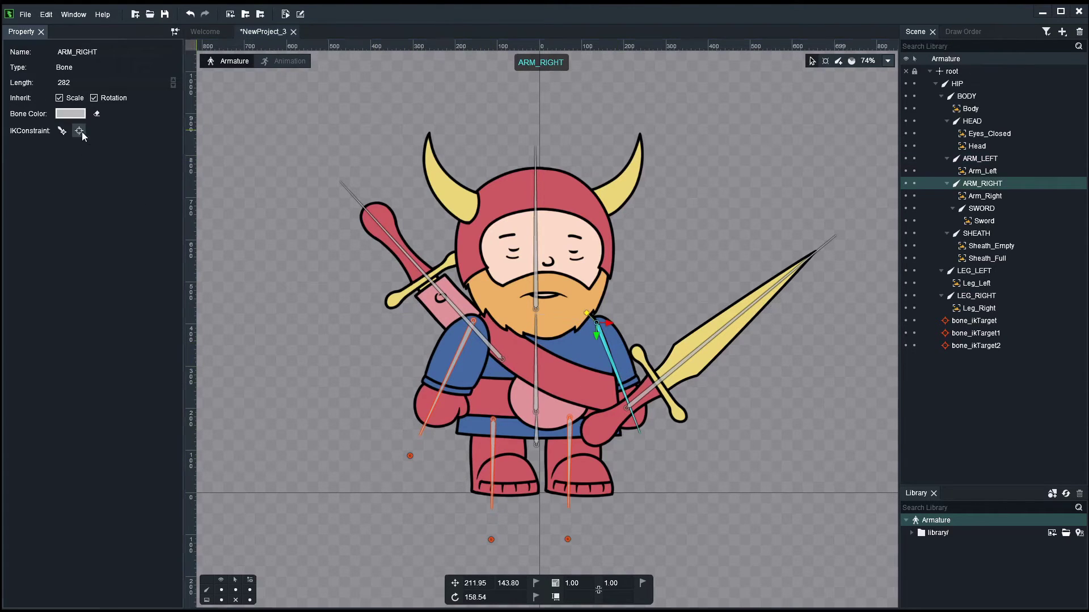
pyautogui.click(644, 453)
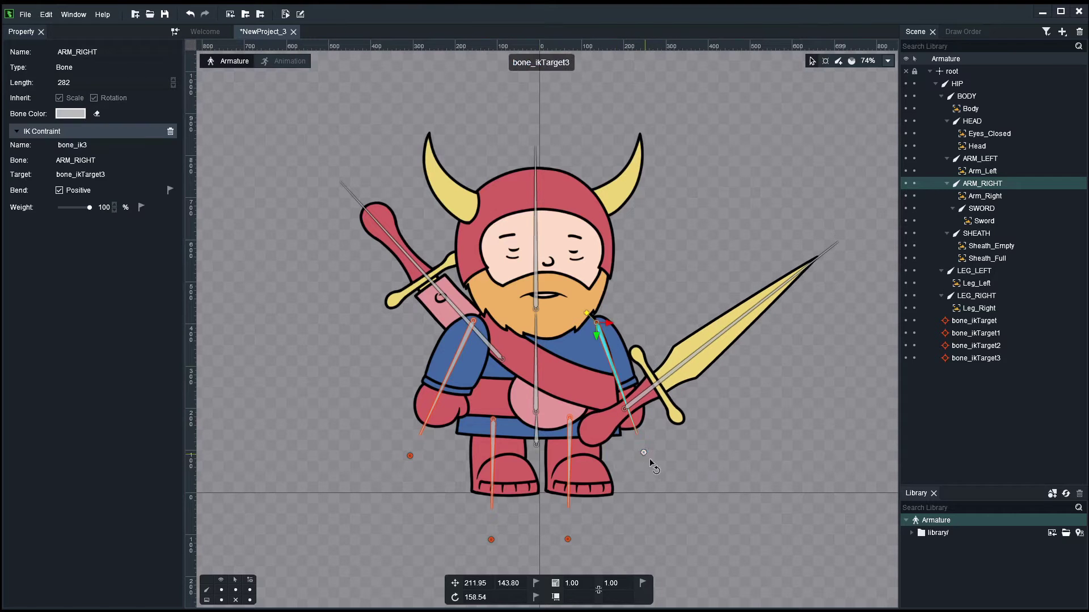
pyautogui.click(259, 342)
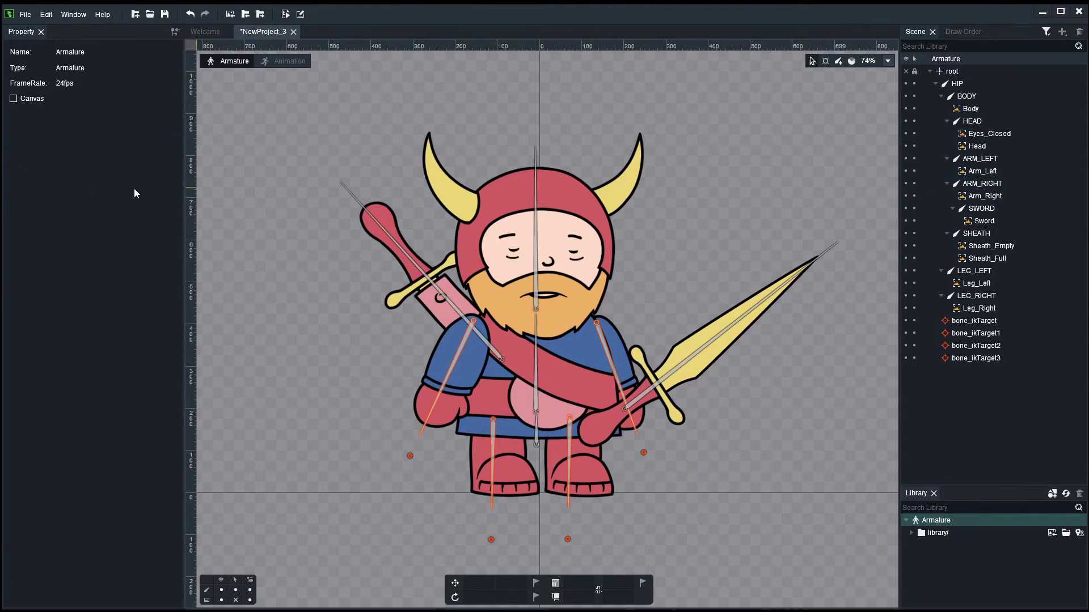
# Add IK constraints to SWORD and SHEATH with targets beyond the blade tip and sheath top
pyautogui.click(698, 355)
pyautogui.click(79, 131)
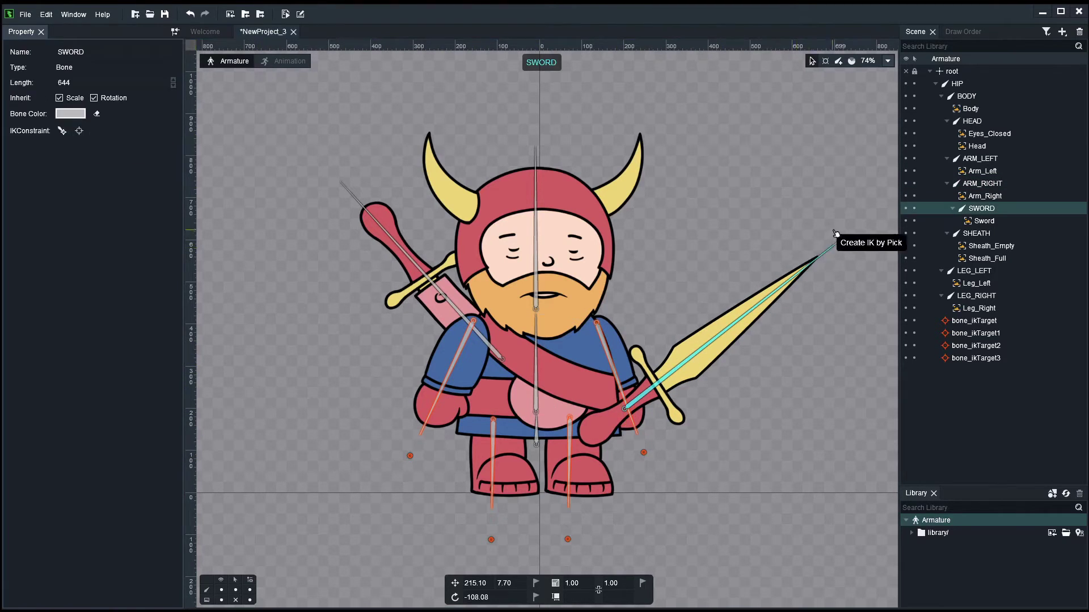
pyautogui.click(857, 223)
pyautogui.click(765, 231)
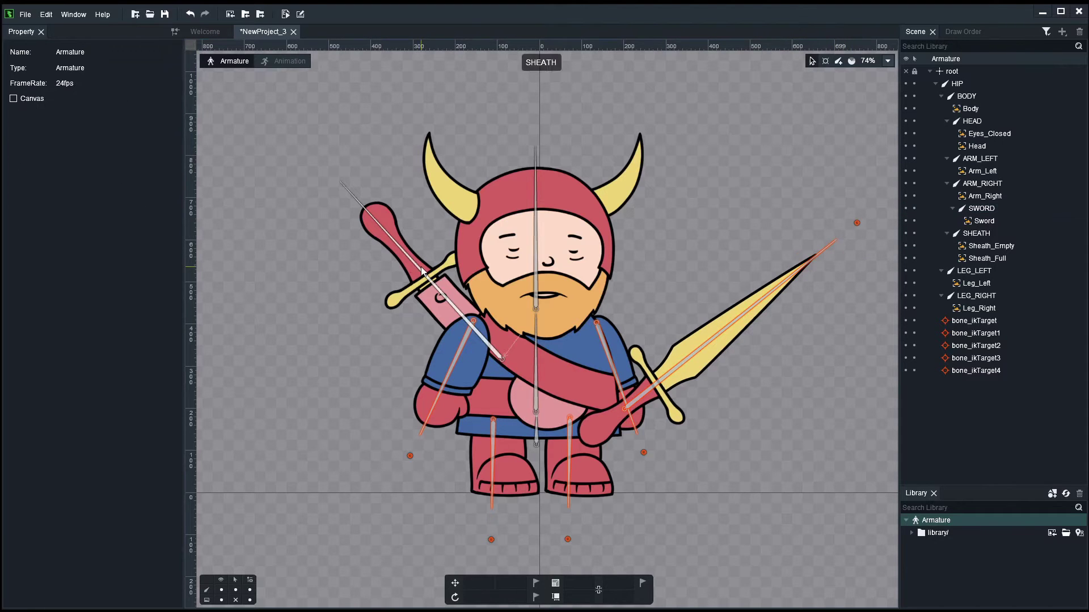
pyautogui.click(423, 273)
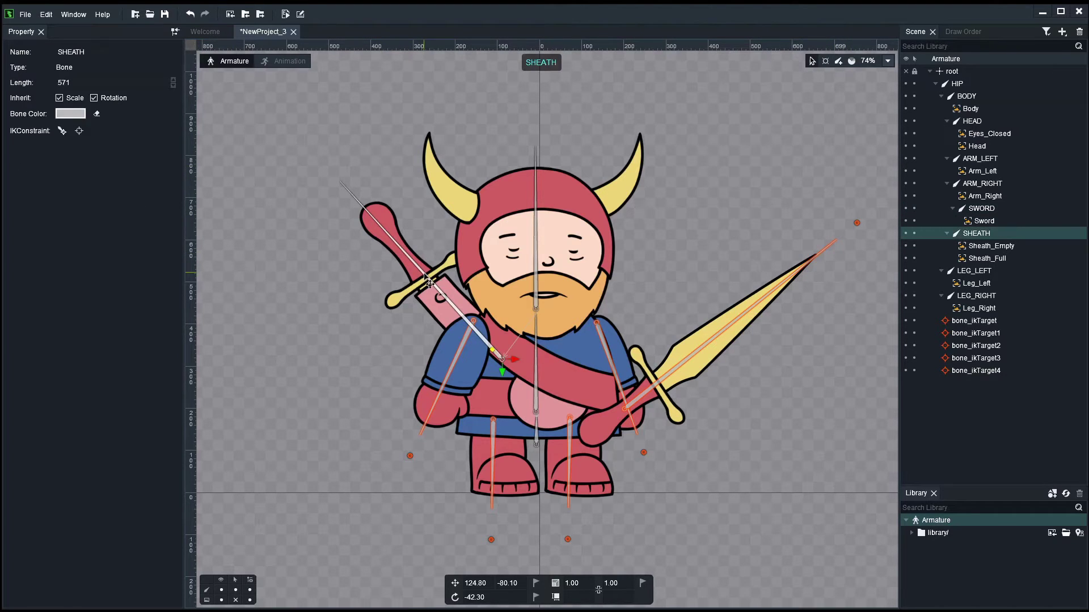
pyautogui.click(79, 131)
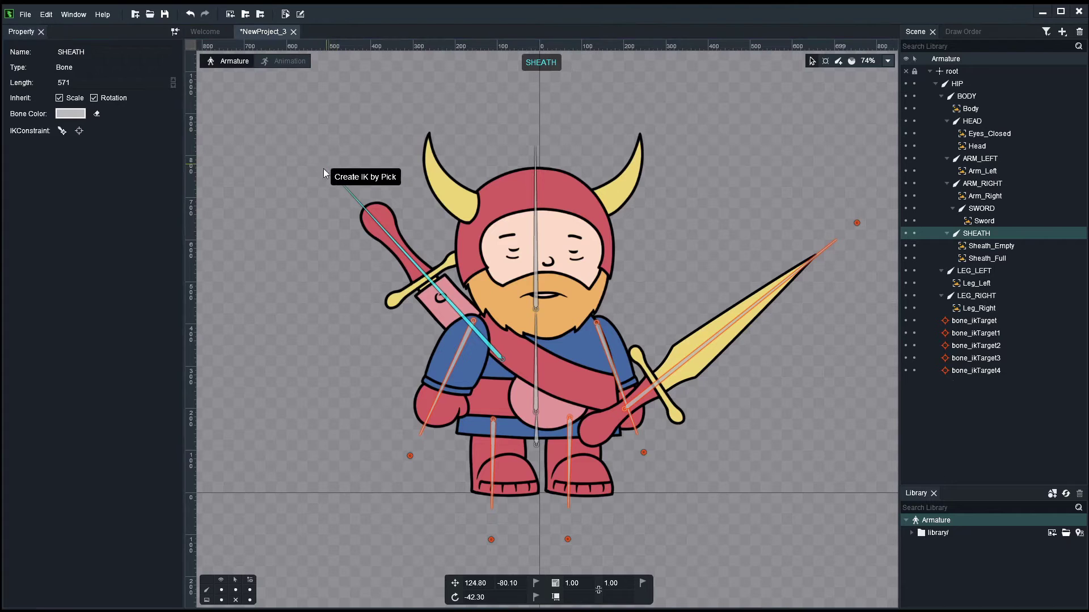
pyautogui.click(326, 164)
pyautogui.click(217, 198)
# Add an IK constraint to the HEAD bone with its target above the helmet
pyautogui.click(536, 262)
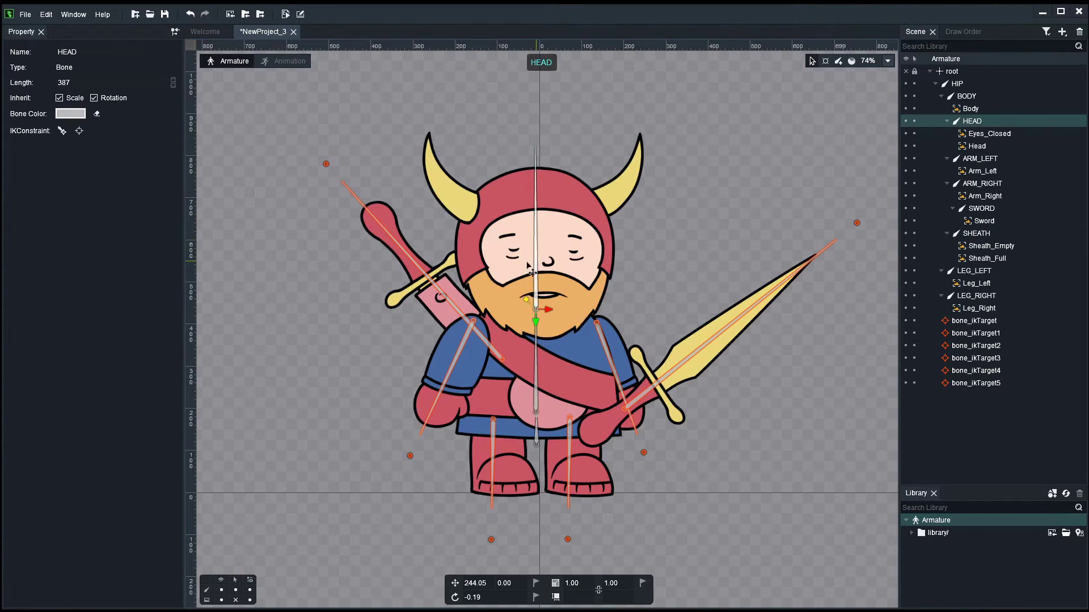
pyautogui.click(79, 131)
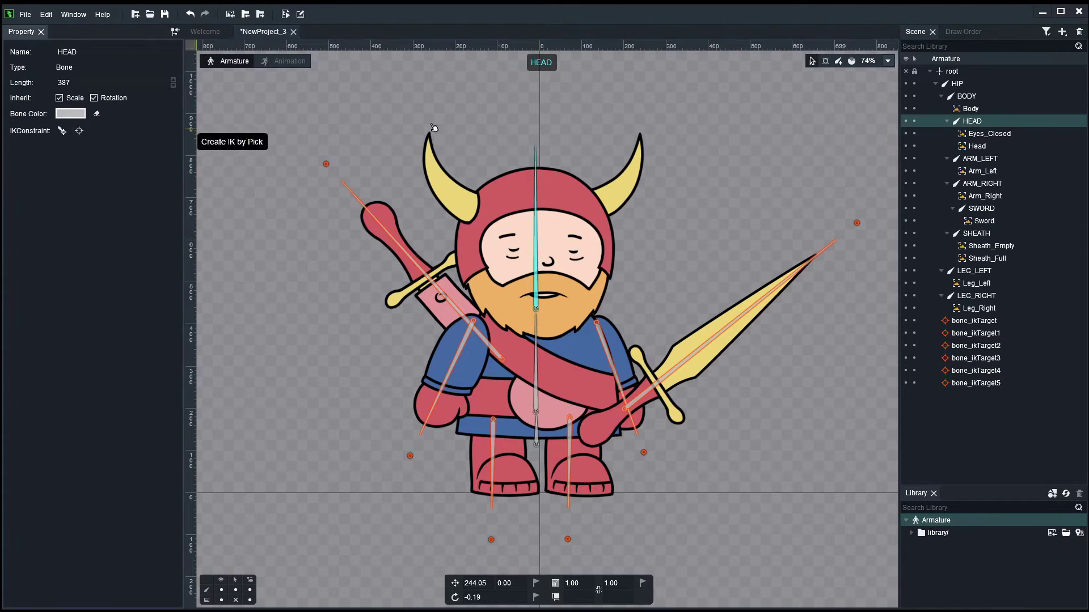
pyautogui.click(534, 119)
pyautogui.click(519, 153)
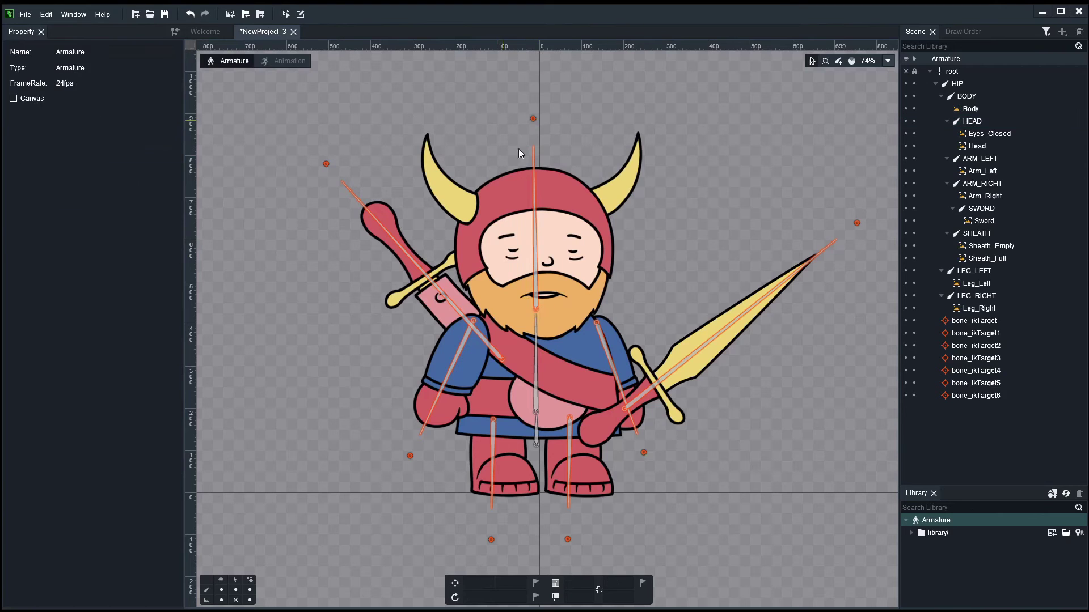
# Create an IK constraint at the BODY bone's end, adding bone_ikTarget7, then select the left leg's target
pyautogui.click(538, 373)
pyautogui.scroll(3, 566, 343)
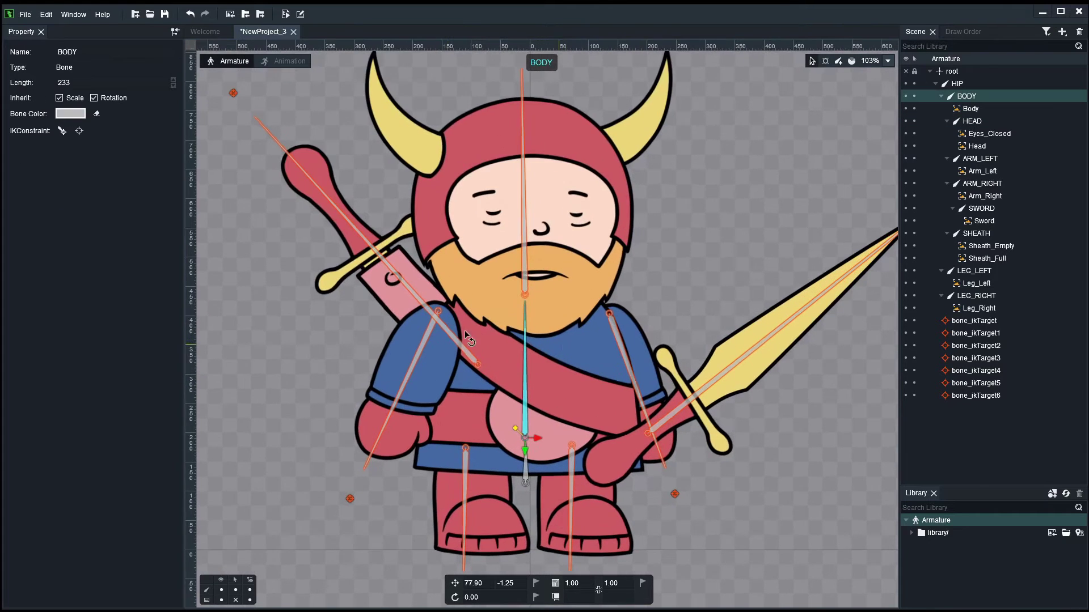
pyautogui.click(63, 132)
pyautogui.click(713, 275)
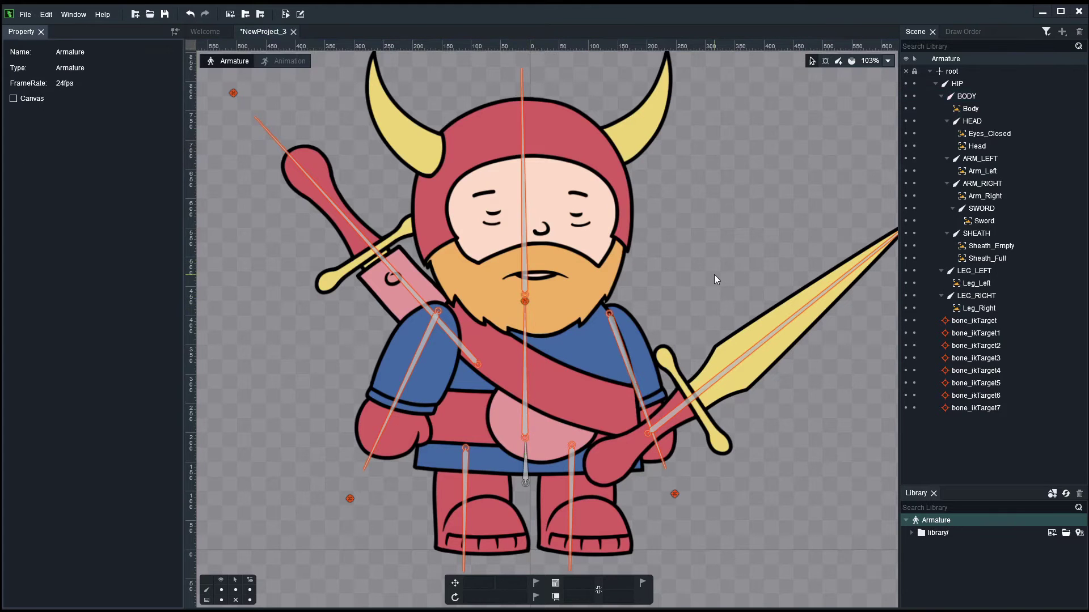
pyautogui.scroll(-2, 713, 274)
pyautogui.click(520, 537)
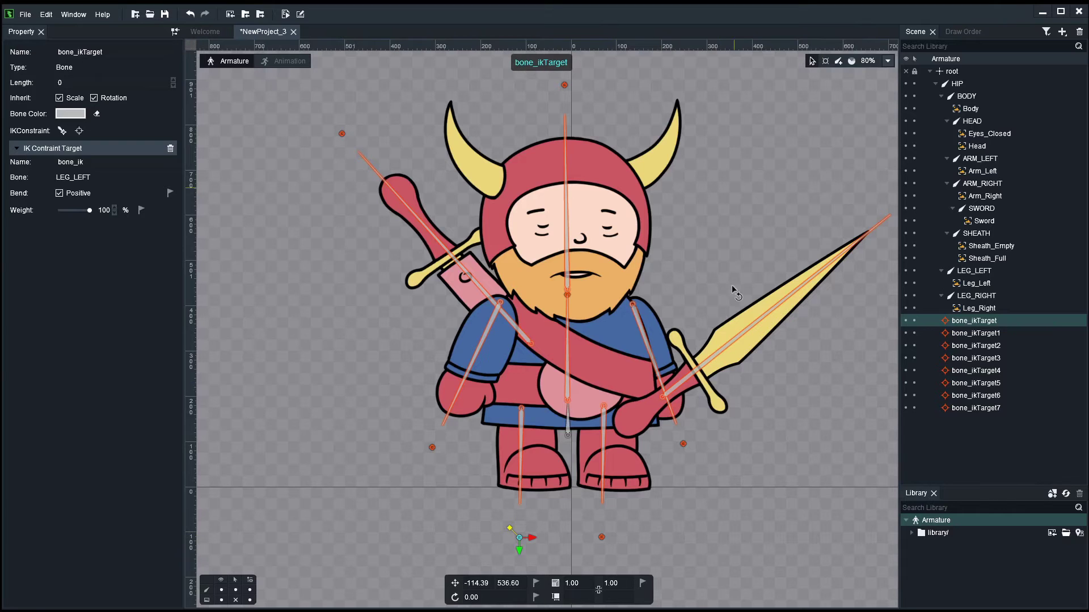
# Select the seven limb, sword, sheath and head IK targets and set their Scale X and Y to 5
pyautogui.keyDown('shift'); pyautogui.click(602, 537); pyautogui.keyUp('shift')
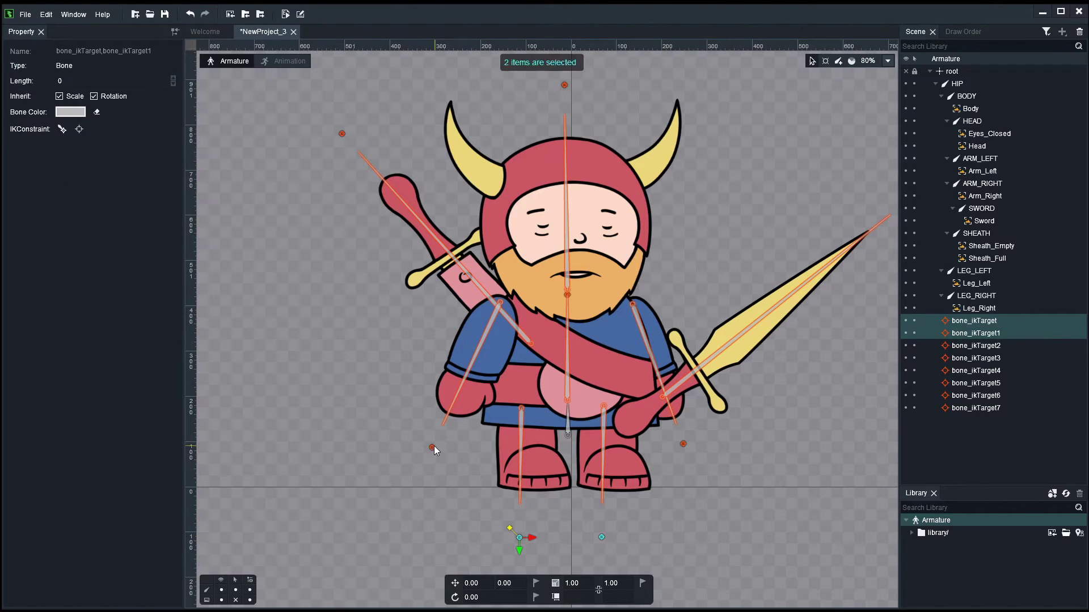
pyautogui.keyDown('shift'); pyautogui.click(433, 447); pyautogui.keyUp('shift')
pyautogui.keyDown('shift'); pyautogui.click(684, 444); pyautogui.keyUp('shift')
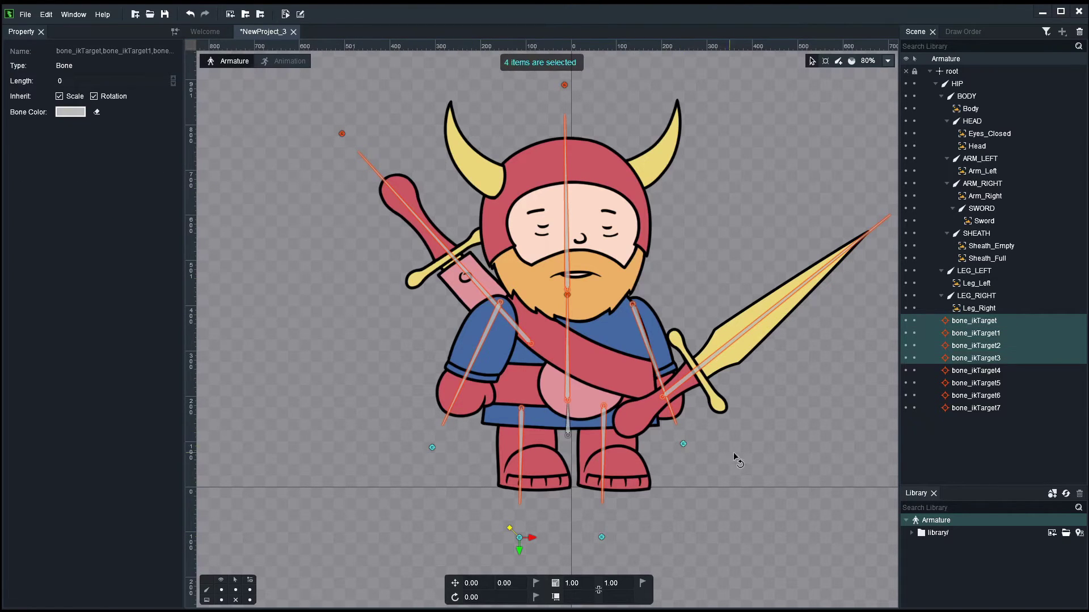
pyautogui.keyDown('shift'); pyautogui.click(565, 86); pyautogui.keyUp('shift')
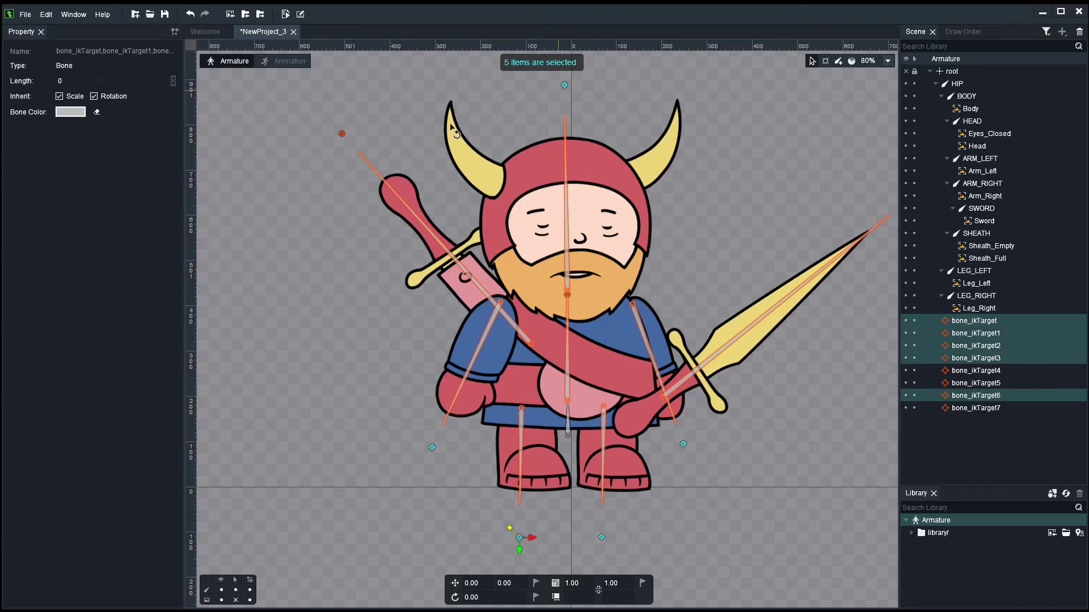
pyautogui.keyDown('shift'); pyautogui.click(342, 133); pyautogui.keyUp('shift')
pyautogui.moveTo(814, 209); pyautogui.dragTo(747, 210)
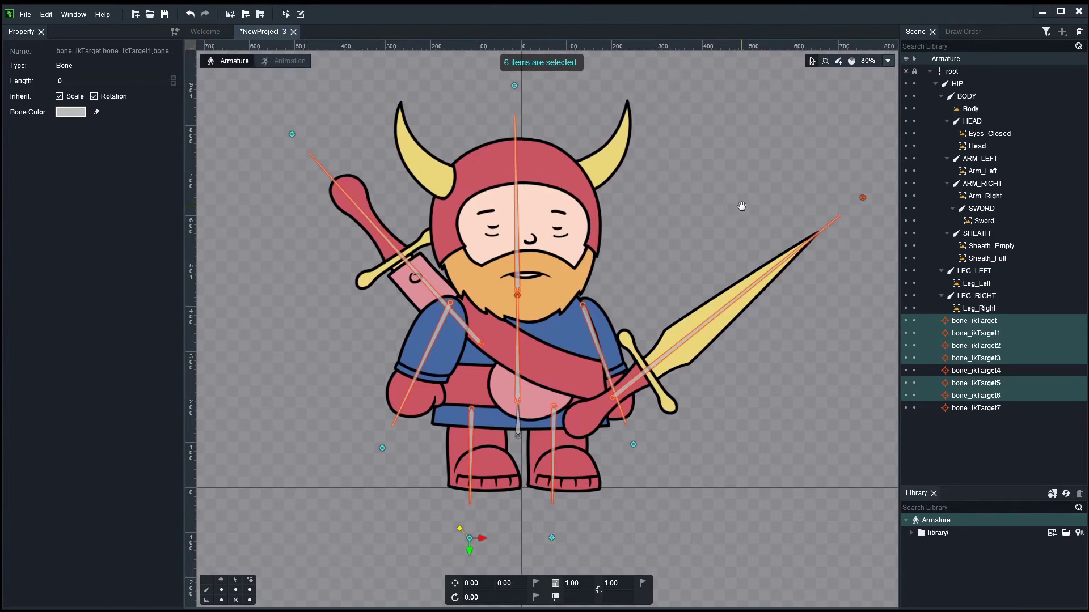
pyautogui.keyDown('shift'); pyautogui.click(862, 197); pyautogui.keyUp('shift')
pyautogui.click(572, 583)
pyautogui.write('1')
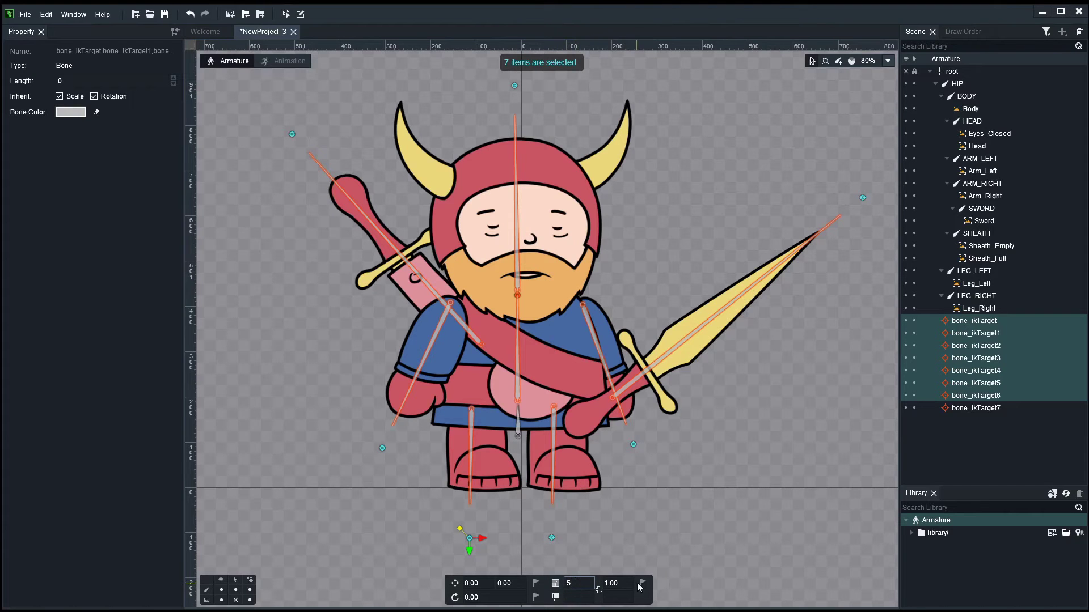
pyautogui.click(618, 586)
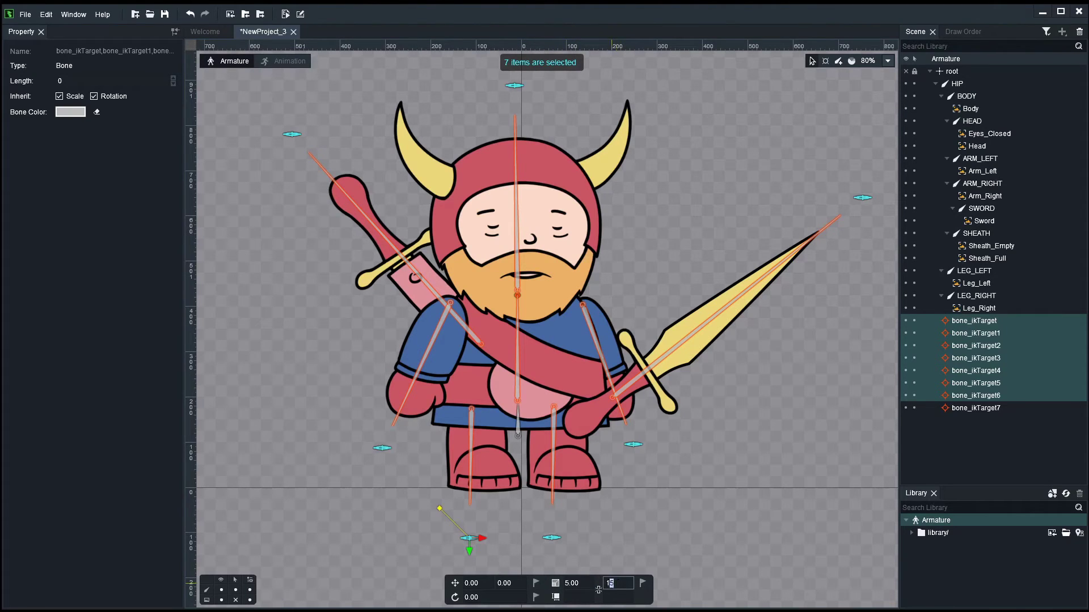
pyautogui.write('5')
pyautogui.press('Return')
pyautogui.click(685, 506)
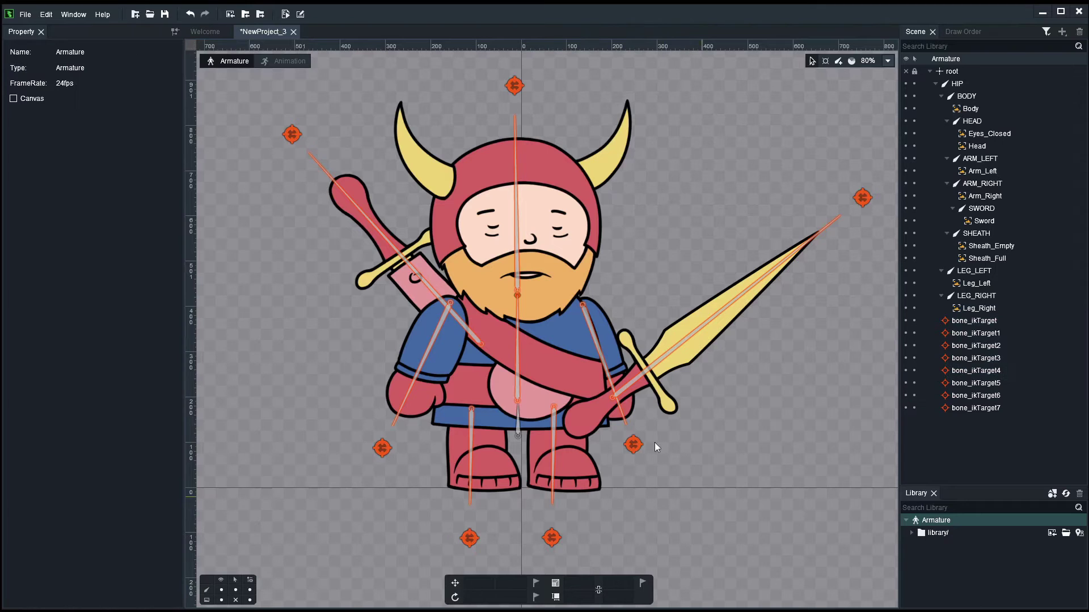
# Set bone_ikTarget7's Scale X and Y to 5 as well
pyautogui.click(519, 295)
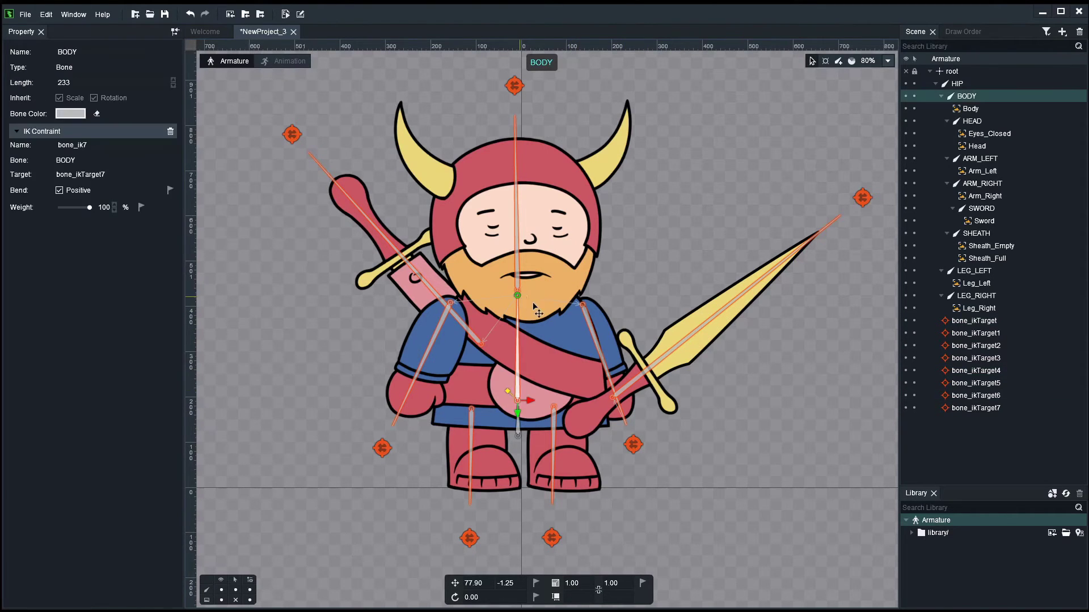
pyautogui.scroll(6, 544, 312)
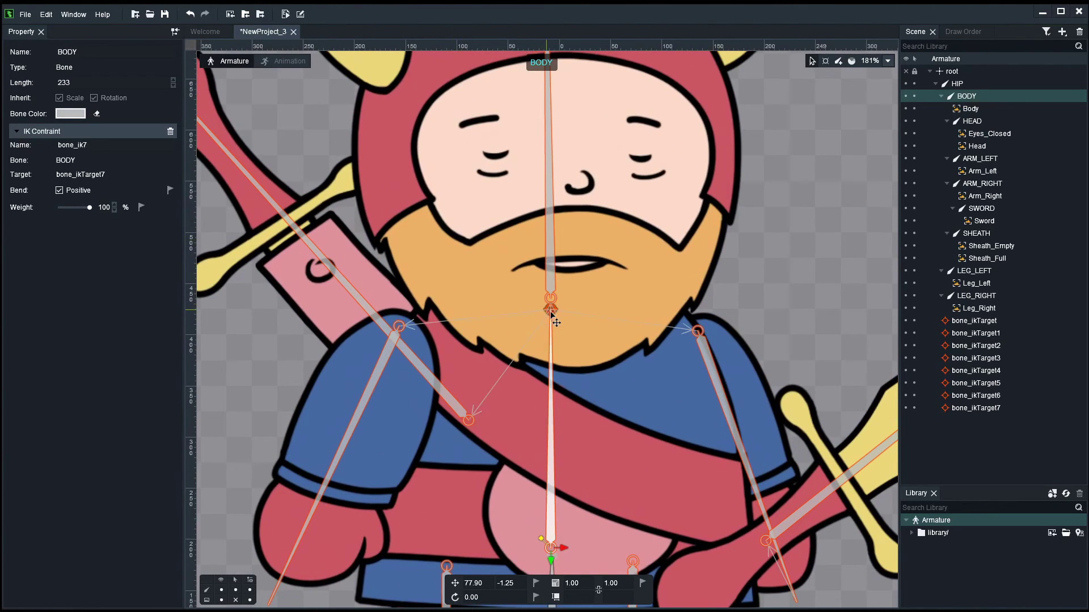
pyautogui.click(553, 309)
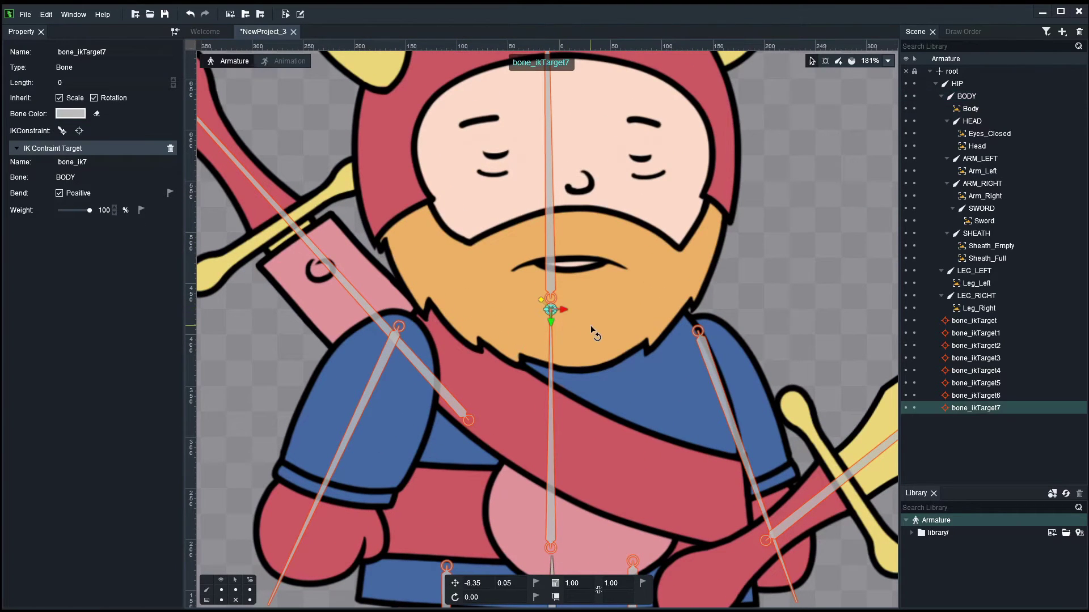
pyautogui.scroll(-6, 591, 329)
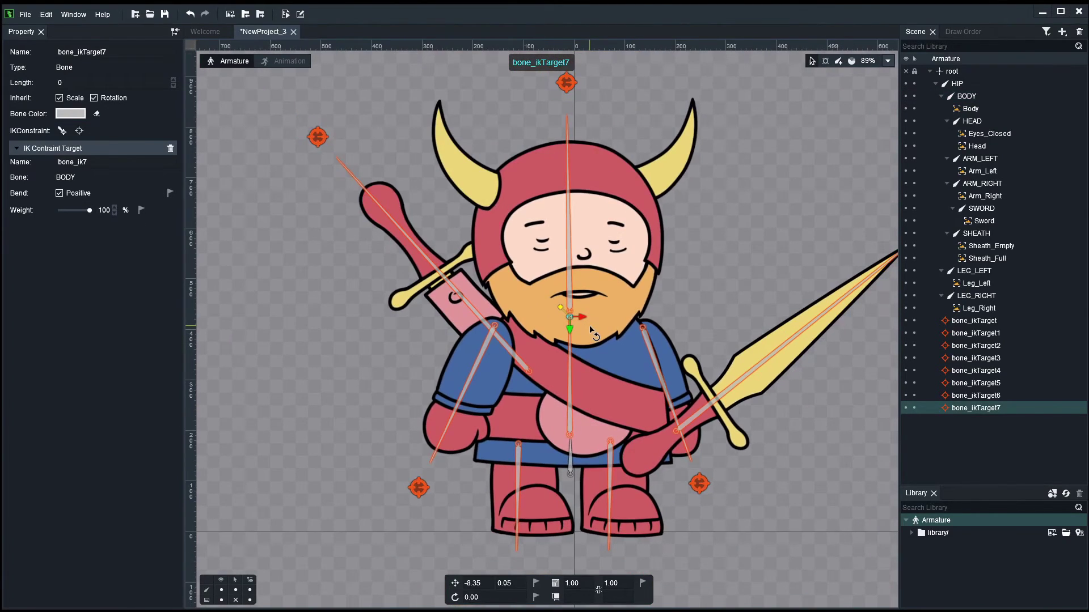
pyautogui.click(576, 583)
pyautogui.write('15')
pyautogui.click(620, 588)
pyautogui.write('5')
pyautogui.press('Return')
pyautogui.scroll(-2, 415, 483)
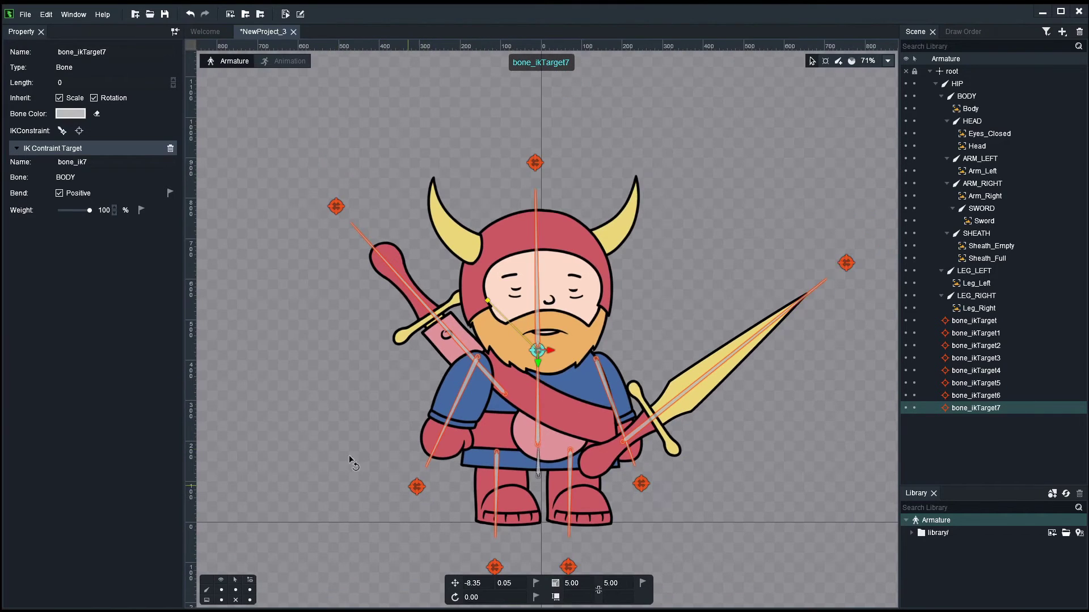
pyautogui.moveTo(319, 433); pyautogui.dragTo(330, 391)
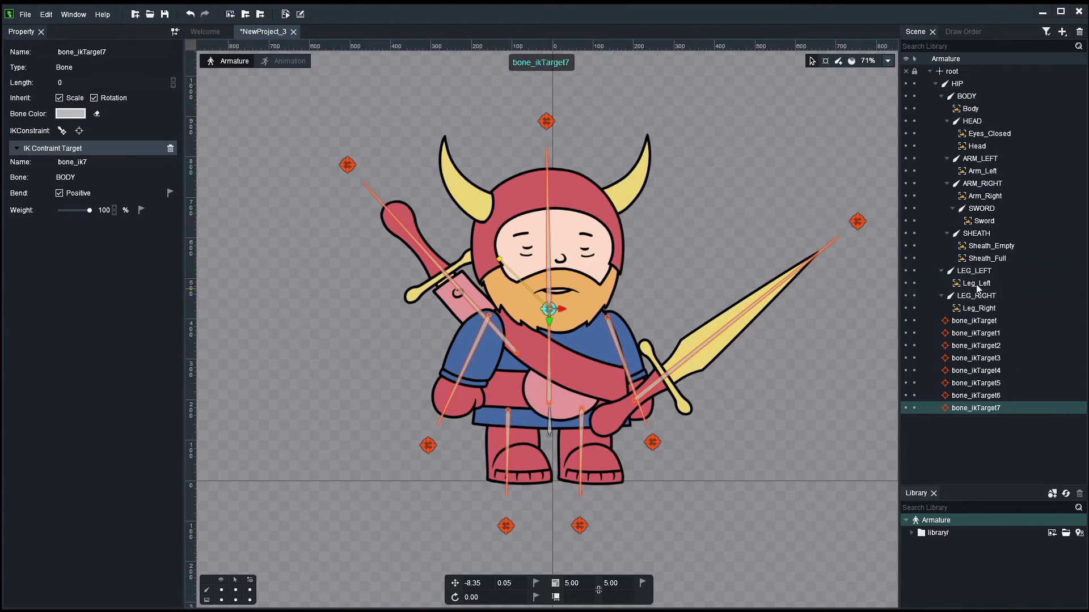
# Lock the Leg_Left, Leg_Right, Arm_Right, Arm_Left, Head and Body image rows in the Scene tree
pyautogui.click(914, 283)
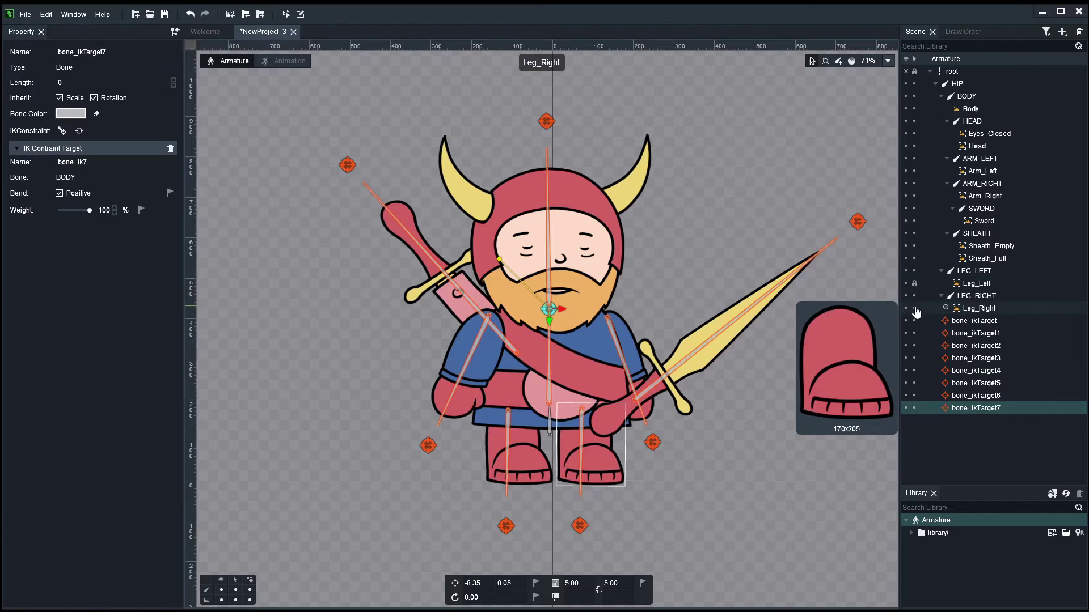
pyautogui.click(914, 308)
pyautogui.moveTo(933, 247)
pyautogui.moveTo(918, 224)
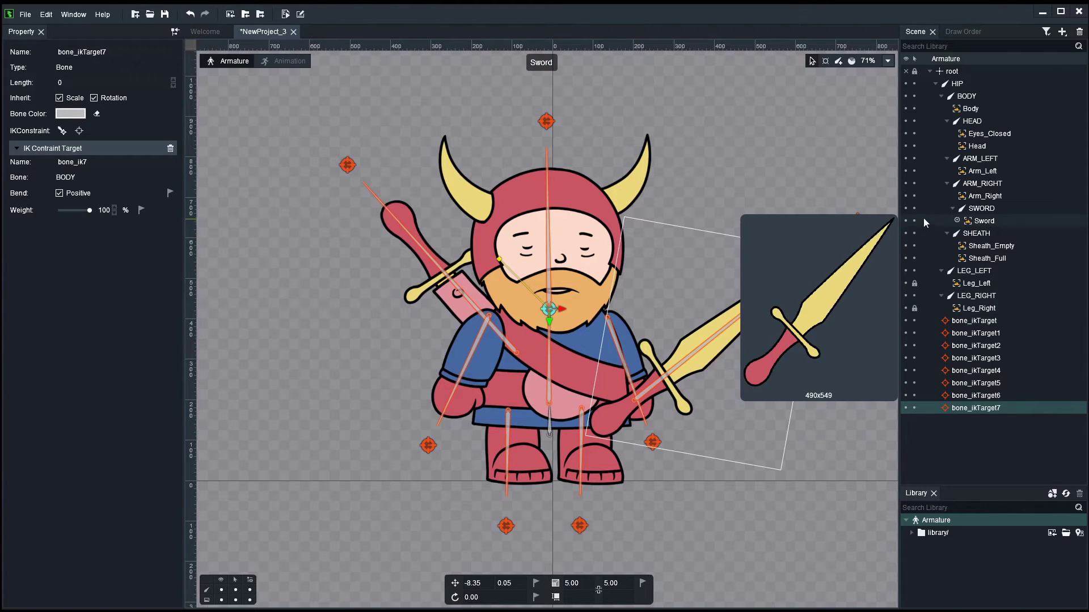
pyautogui.click(914, 195)
pyautogui.click(914, 171)
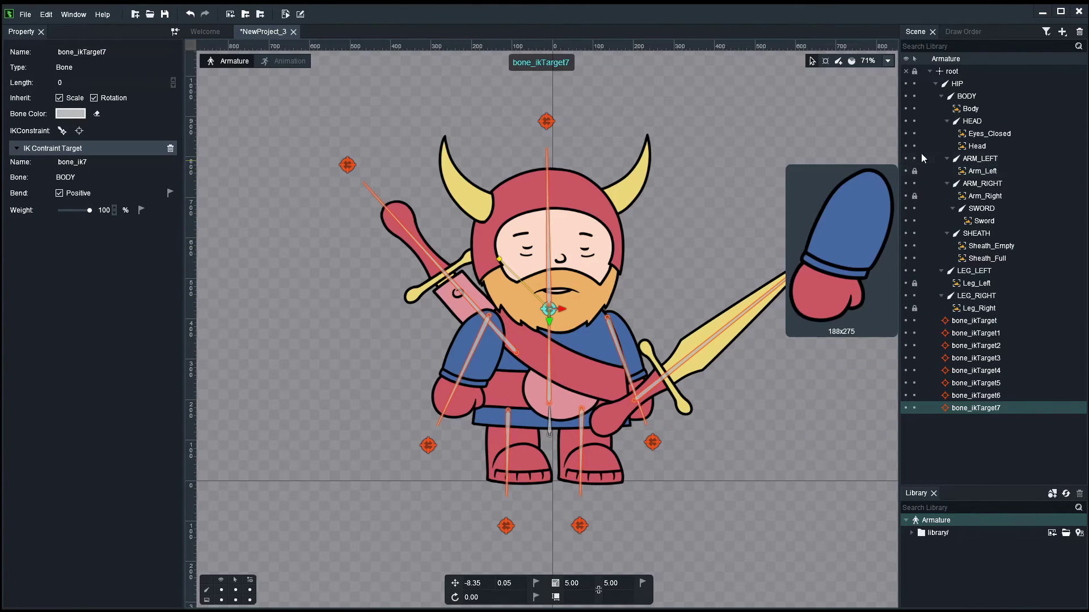
pyautogui.click(914, 145)
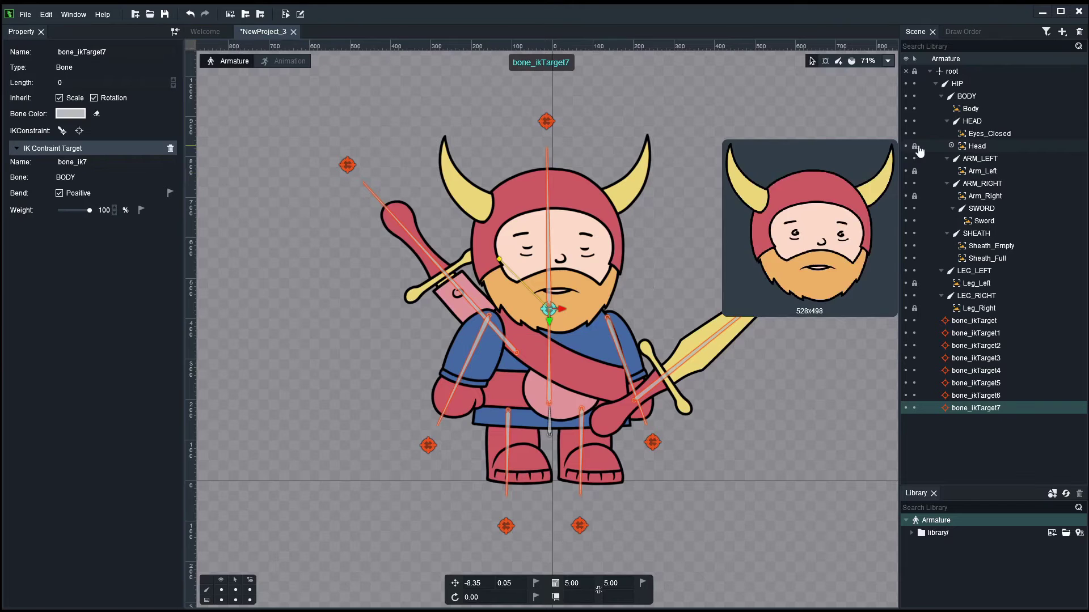
pyautogui.click(914, 109)
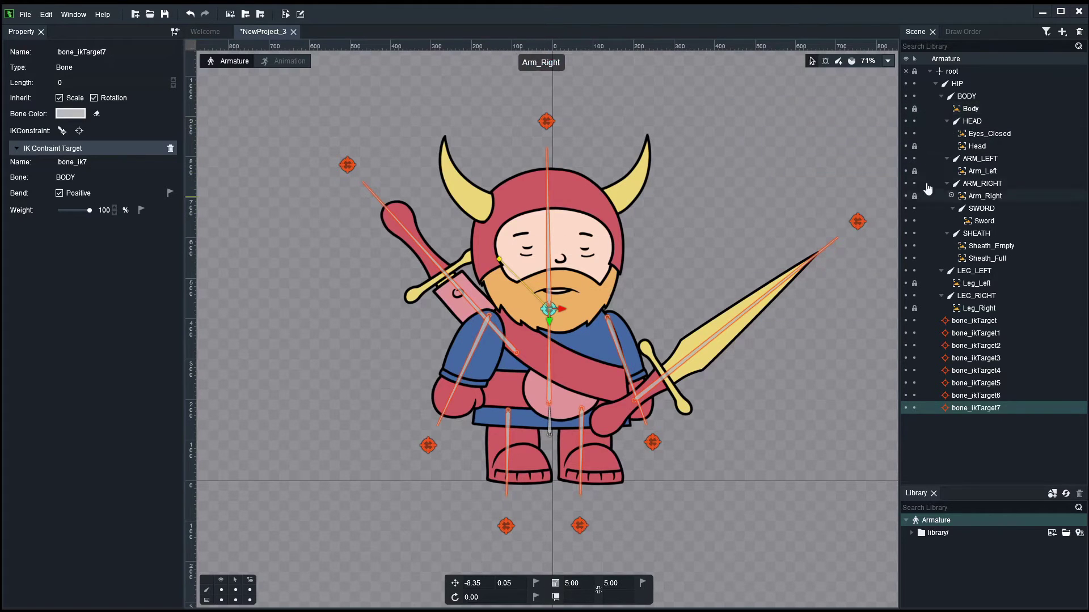
pyautogui.moveTo(1004, 140)
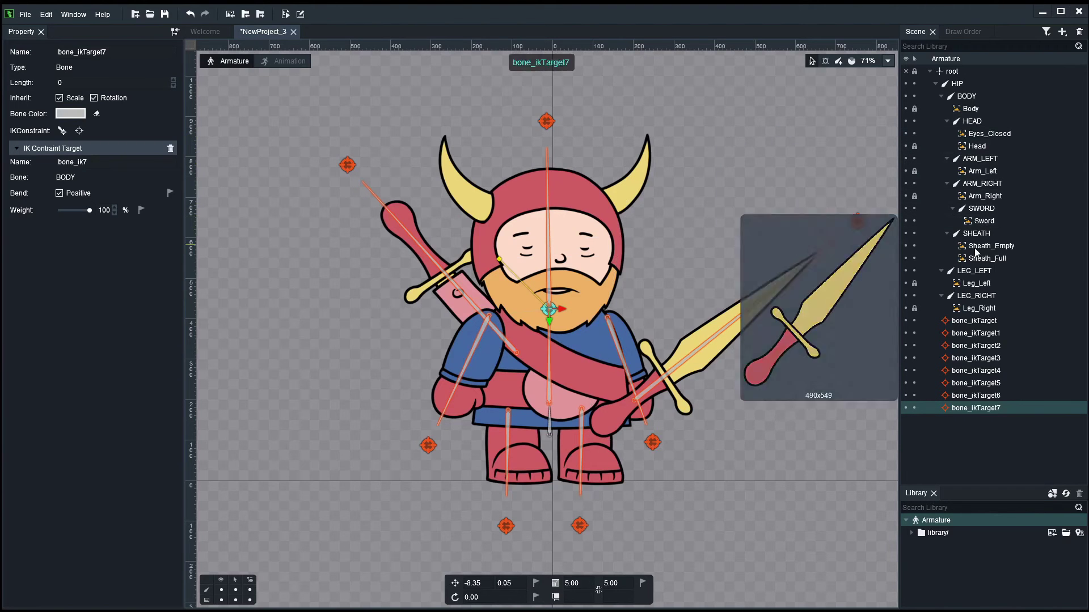
pyautogui.moveTo(928, 256)
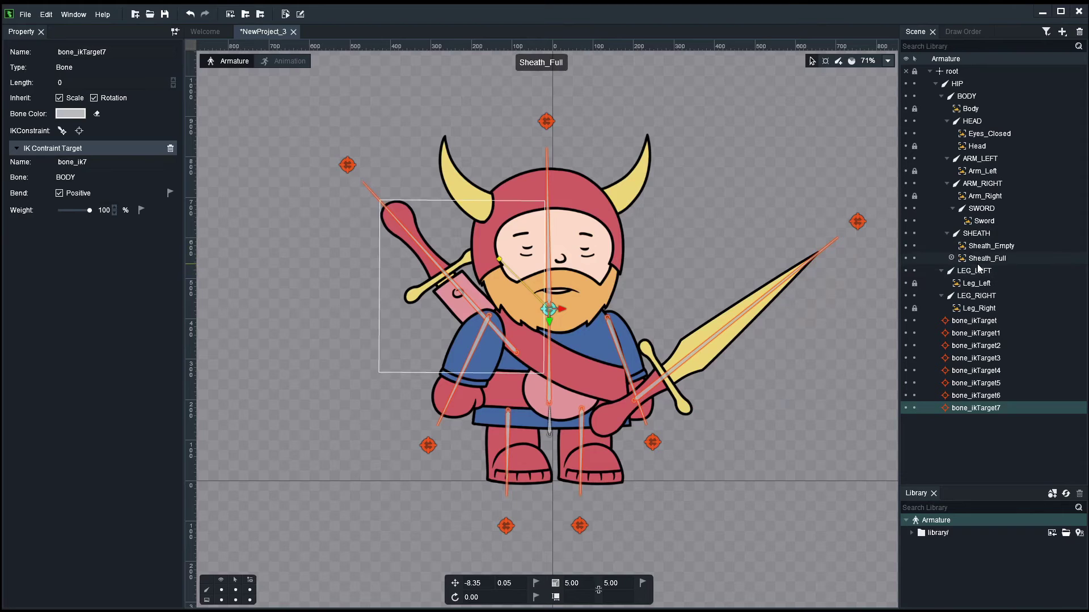
# Move the Sheath_Full image into the Sheath_Empty slot
pyautogui.moveTo(985, 265)
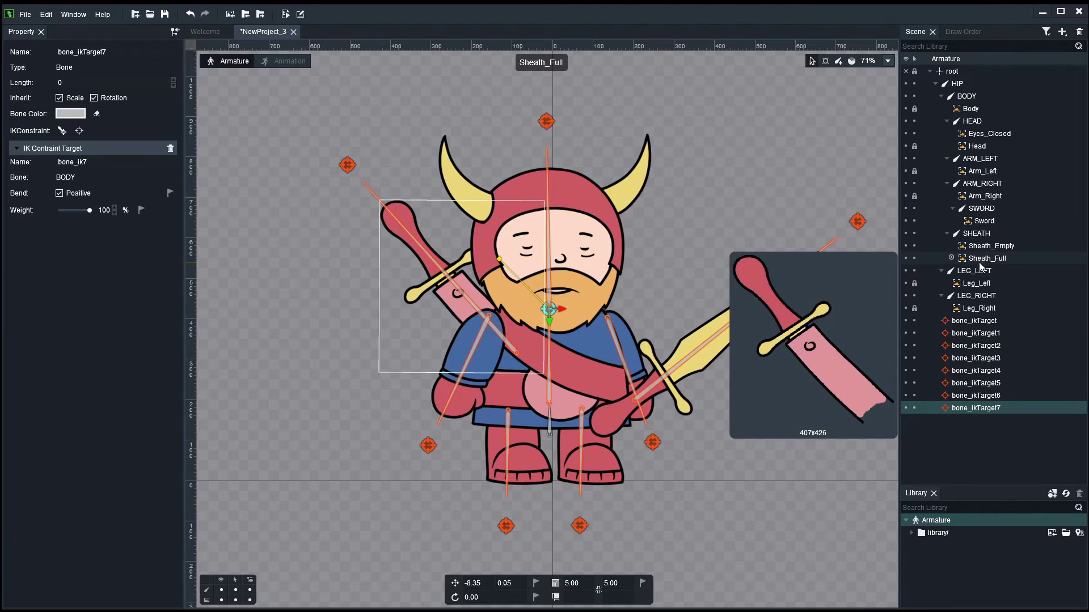
pyautogui.moveTo(980, 263); pyautogui.dragTo(998, 256)
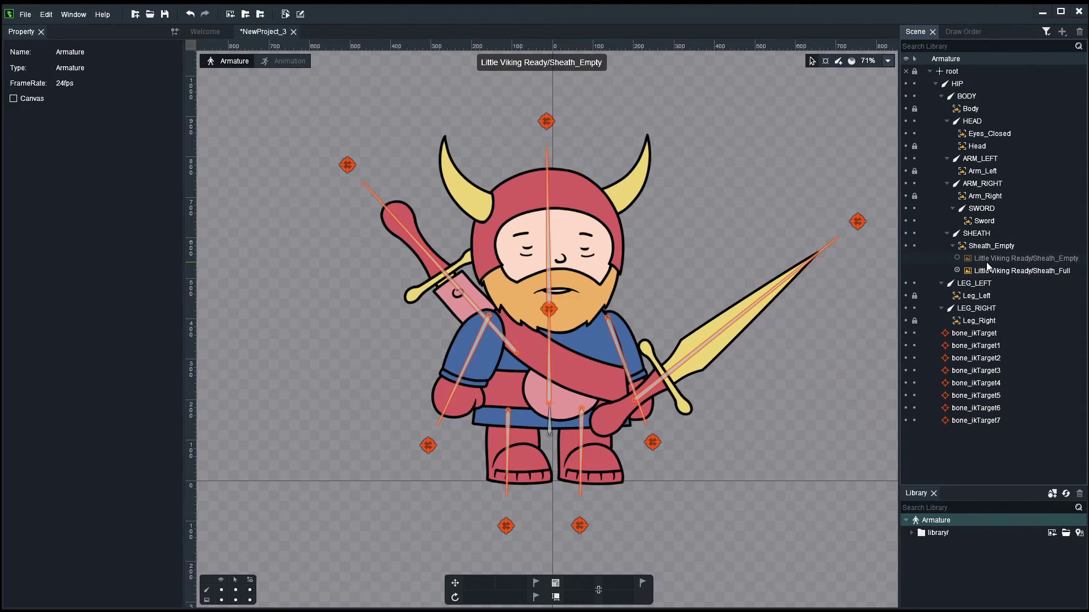
pyautogui.moveTo(1002, 279)
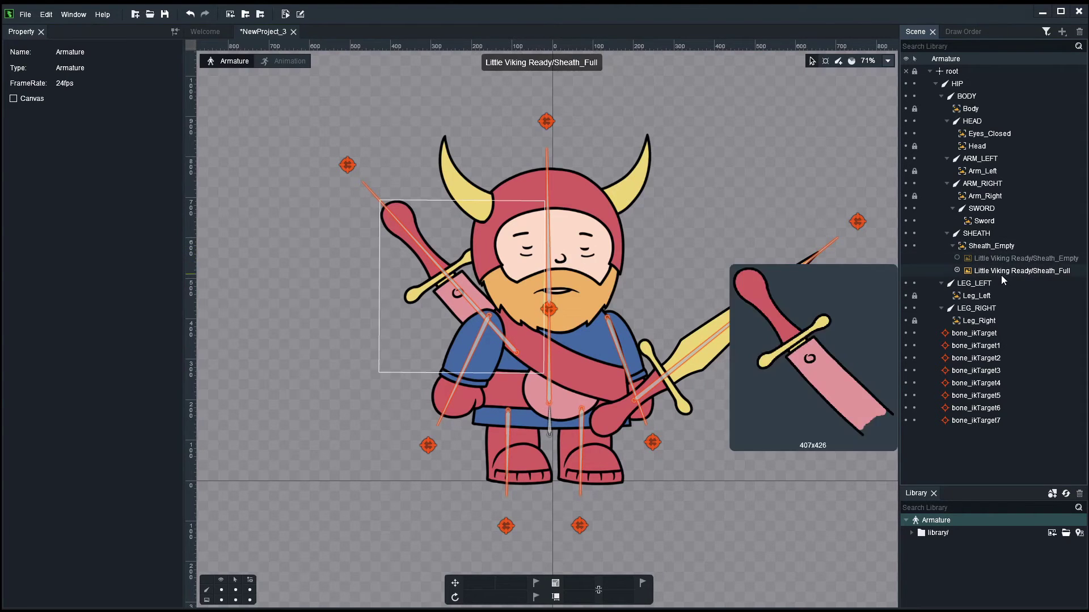
# Rename the Sheath_Empty slot to Sheath_SET
pyautogui.doubleClick(987, 249)
pyautogui.click(486, 304)
pyautogui.moveTo(486, 304); pyautogui.dragTo(573, 303)
pyautogui.write('Sheath_SET')
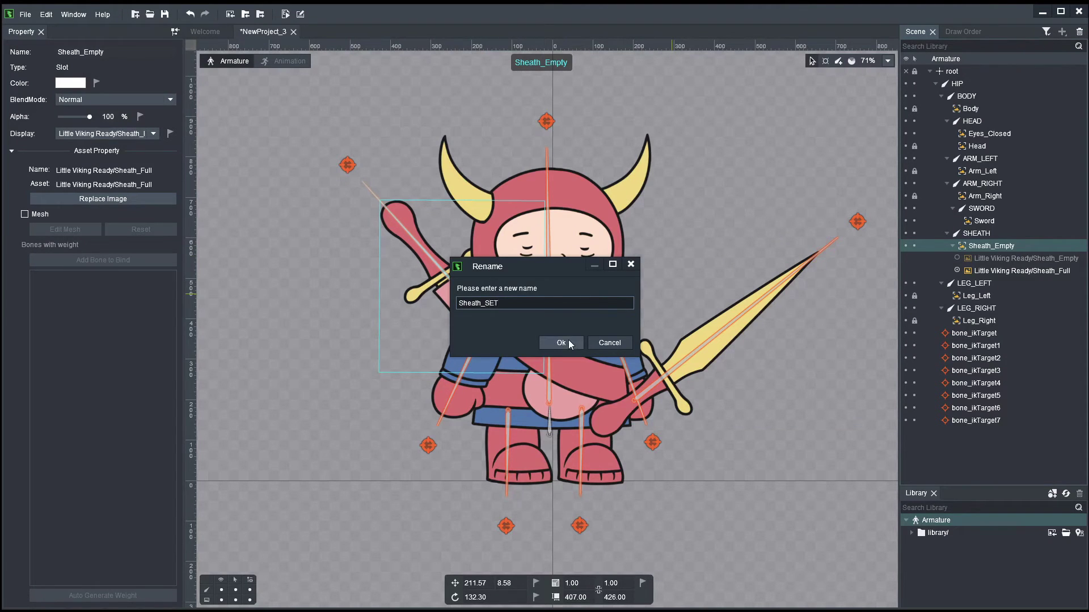
pyautogui.click(561, 343)
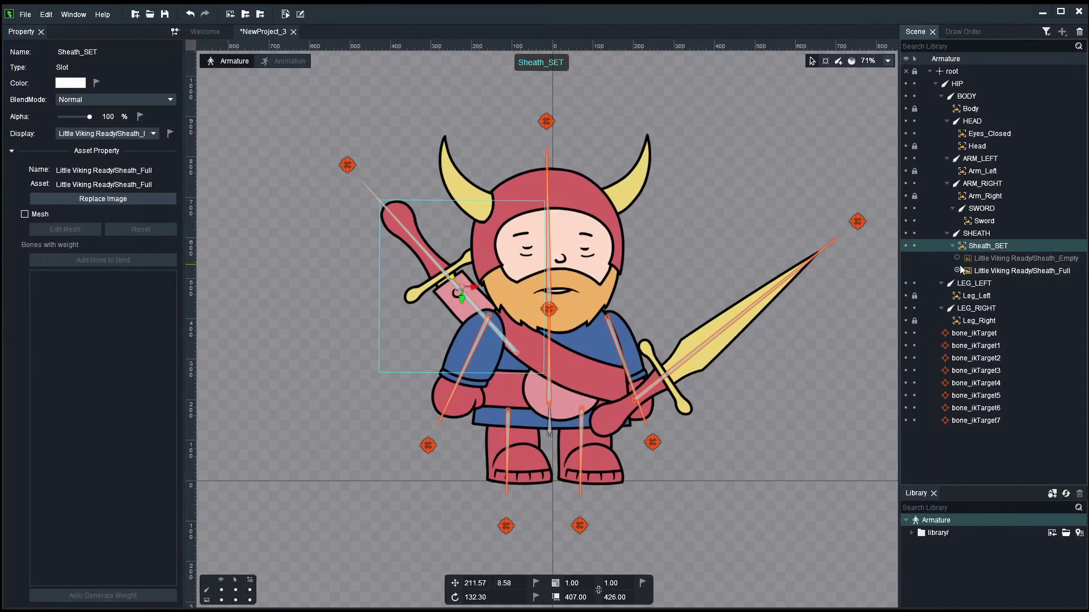
pyautogui.moveTo(966, 267)
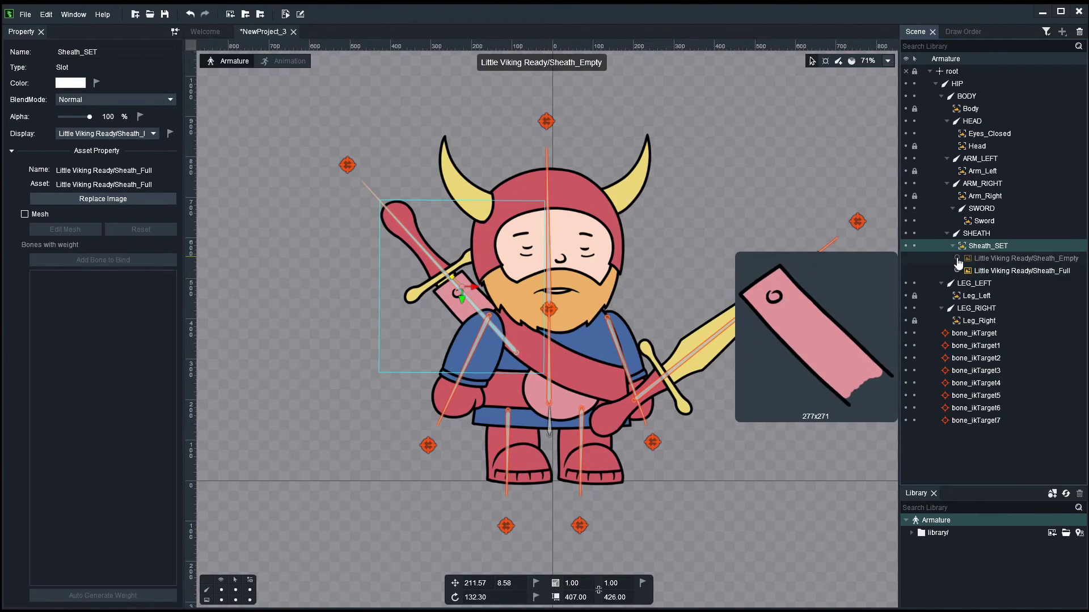
# Toggle Sheath_SET between the Sheath_Empty and Sheath_Full images, ending on Sheath_Full
pyautogui.click(957, 258)
pyautogui.click(957, 271)
pyautogui.click(957, 259)
pyautogui.click(957, 271)
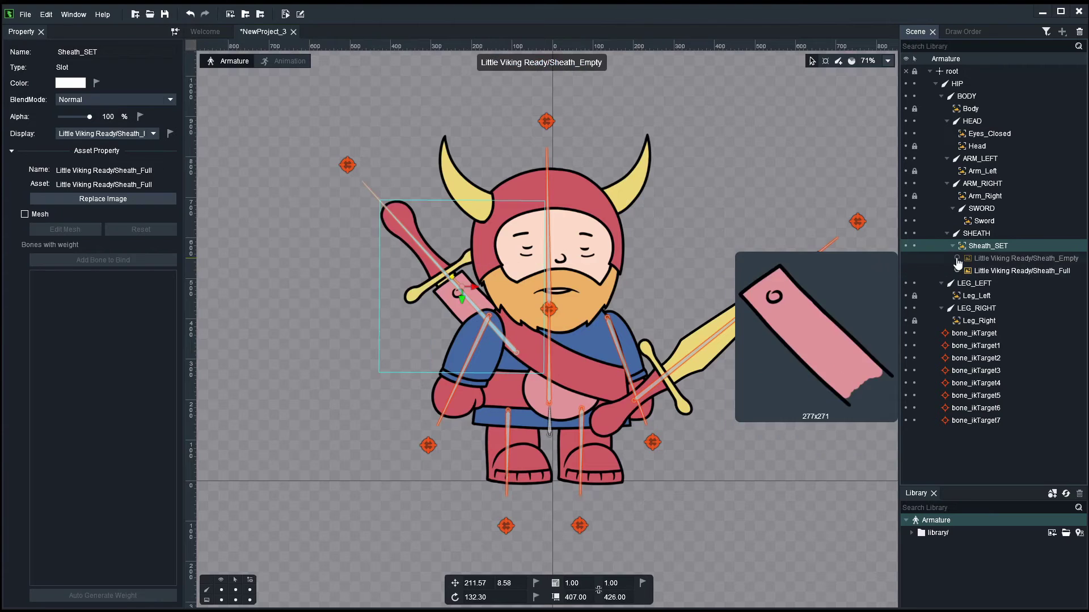
pyautogui.click(153, 134)
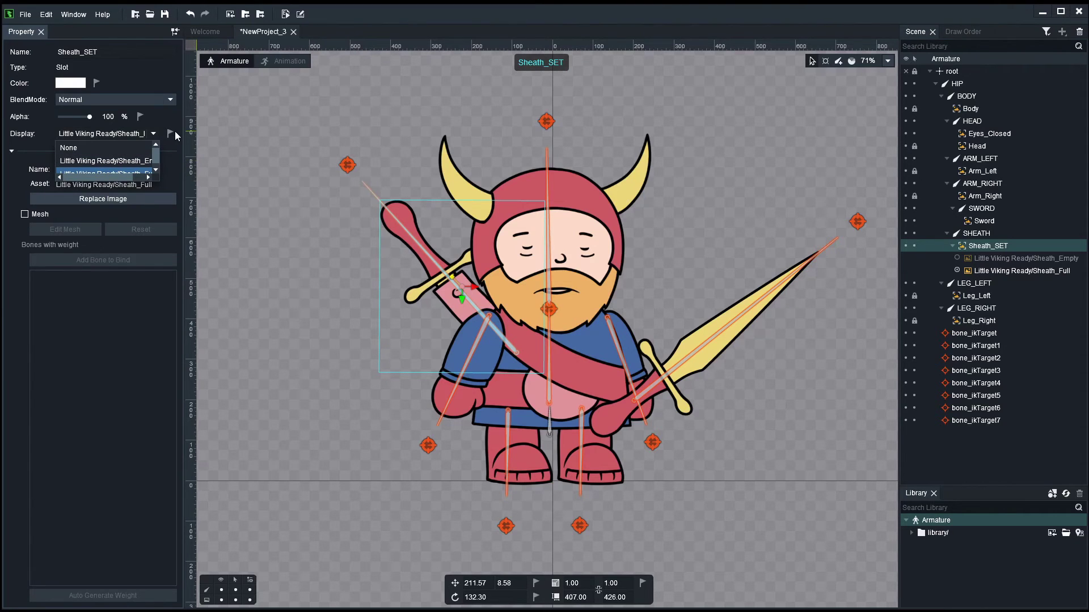
pyautogui.click(195, 143)
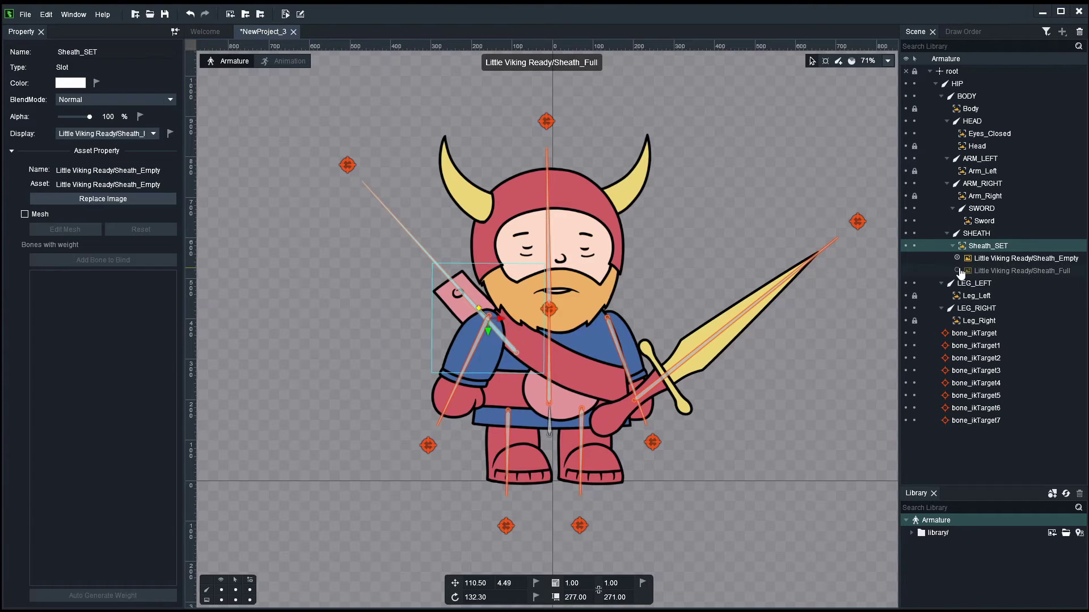
pyautogui.moveTo(962, 273)
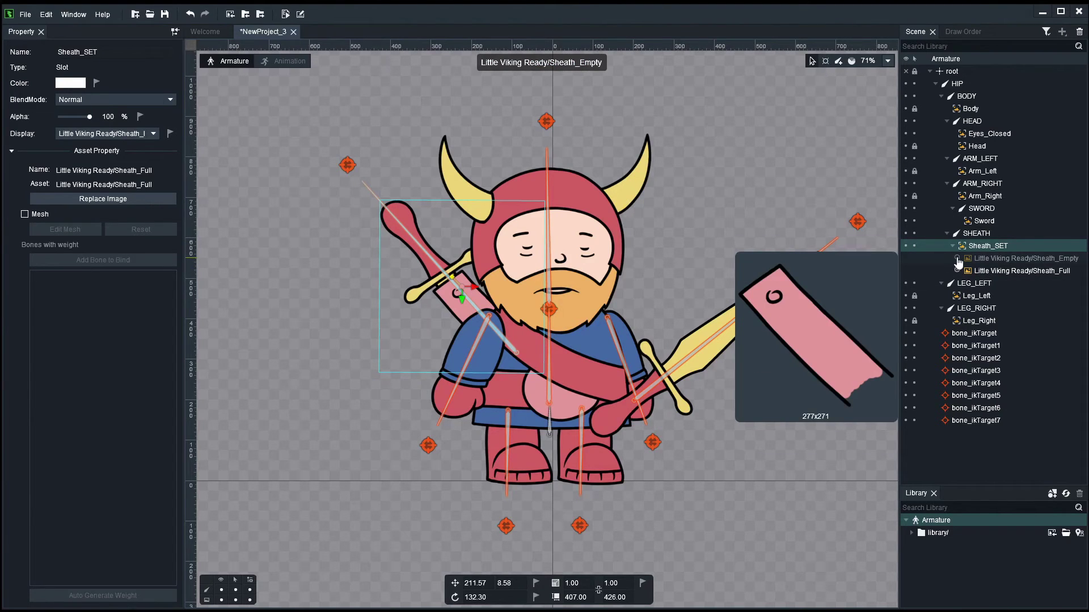
pyautogui.click(957, 259)
pyautogui.click(957, 271)
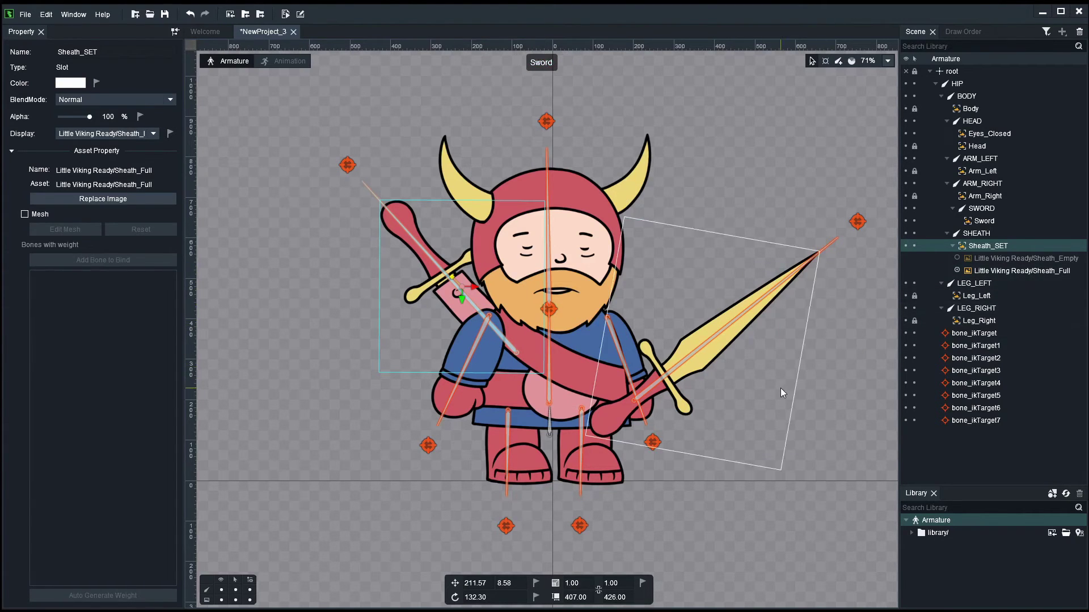
# Rename the leg IK targets to IK_LEG_LEFT and IK_LEG_RIGHT
pyautogui.rightClick(780, 392)
pyautogui.click(313, 490)
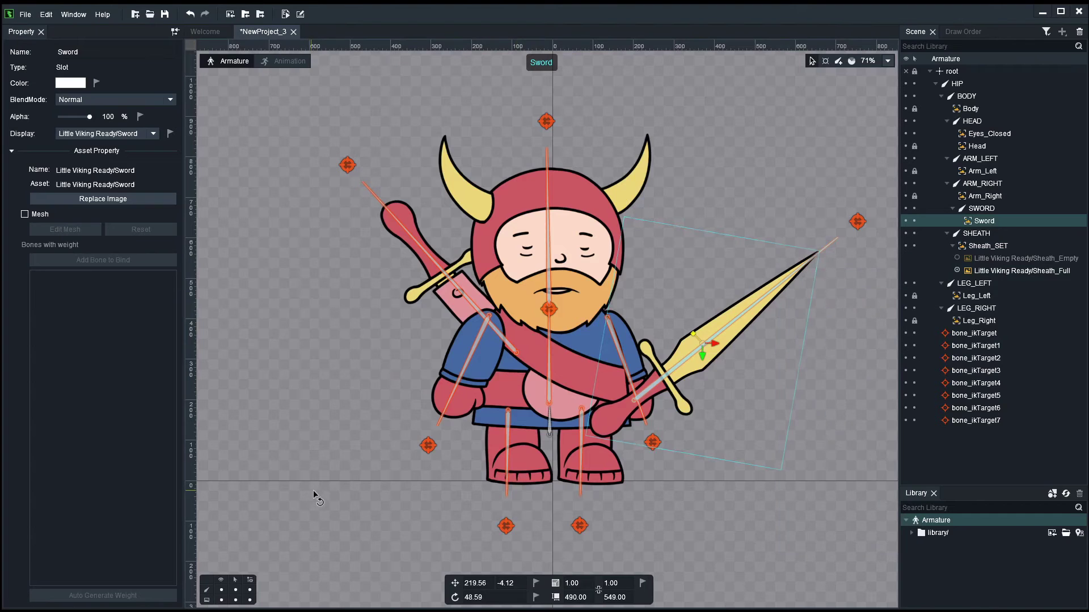
pyautogui.click(505, 526)
pyautogui.doubleClick(968, 336)
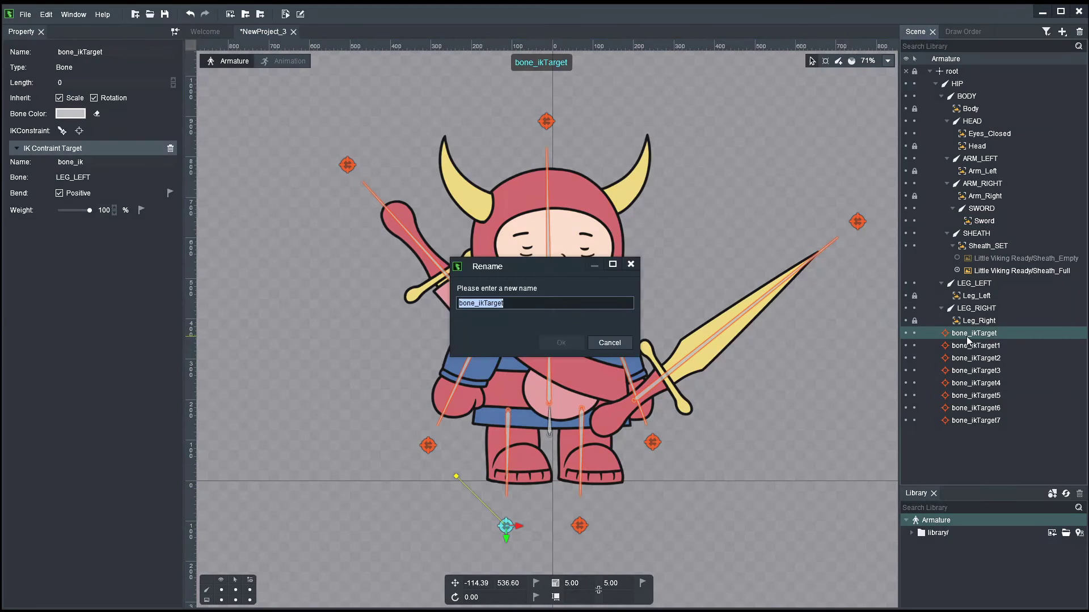
pyautogui.write('IK_LEG_LEFT')
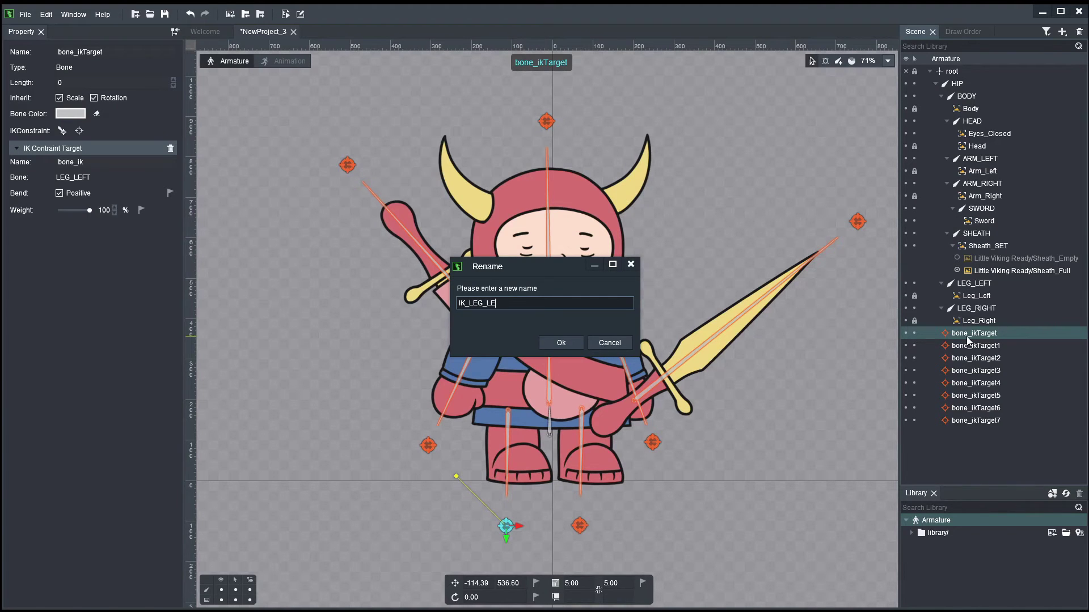
pyautogui.click(560, 343)
pyautogui.click(580, 526)
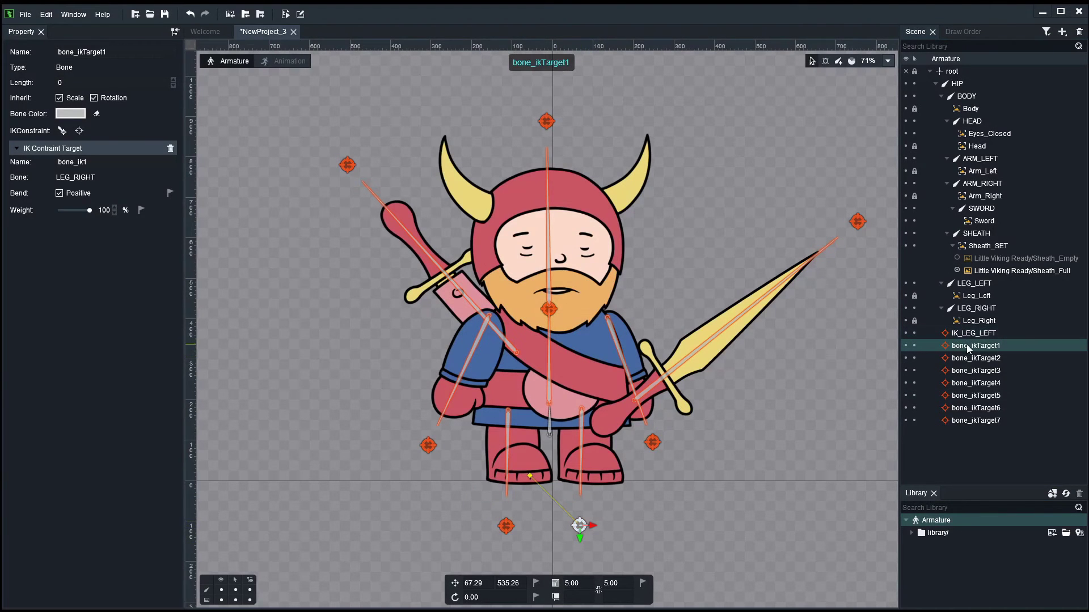
pyautogui.doubleClick(960, 349)
pyautogui.write('IK_LEG_RIGHT')
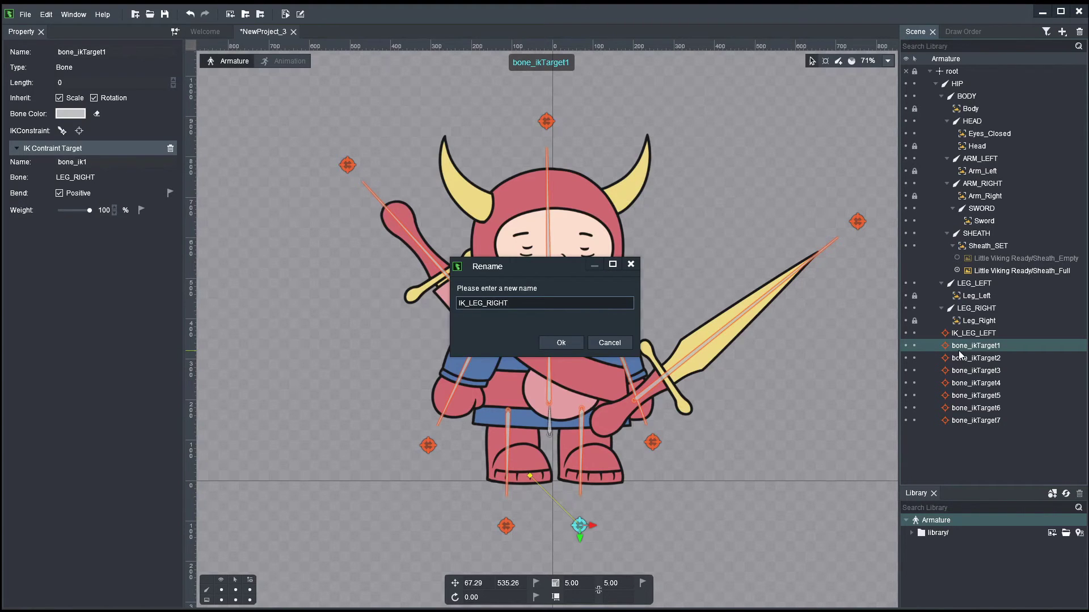
pyautogui.click(546, 344)
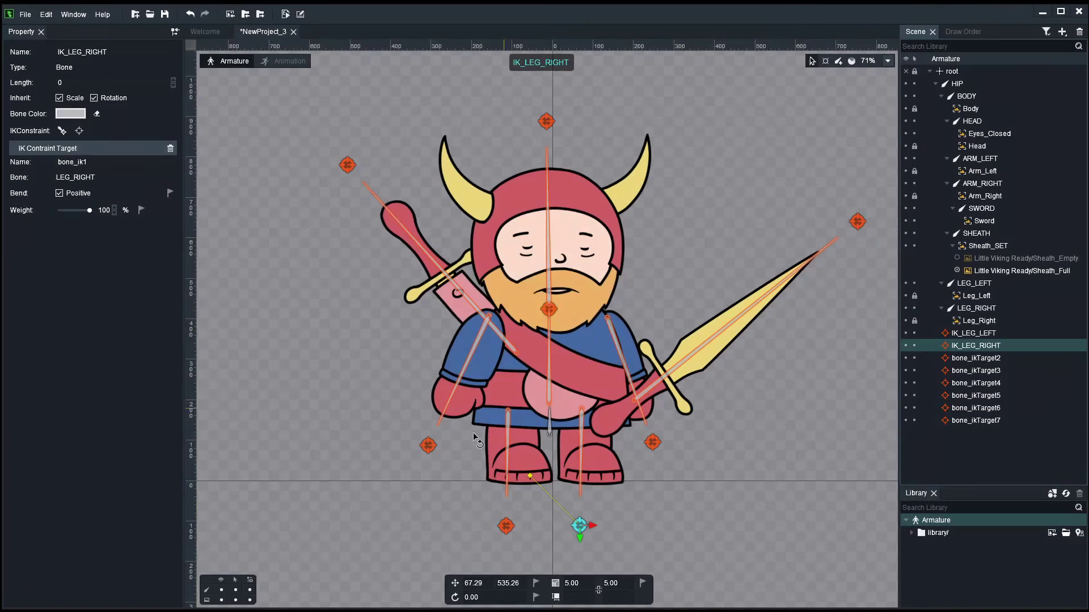
# Rename the arm IK targets to IK_ARM_LEFT and IK_ARM_RIGHT
pyautogui.click(428, 446)
pyautogui.doubleClick(962, 359)
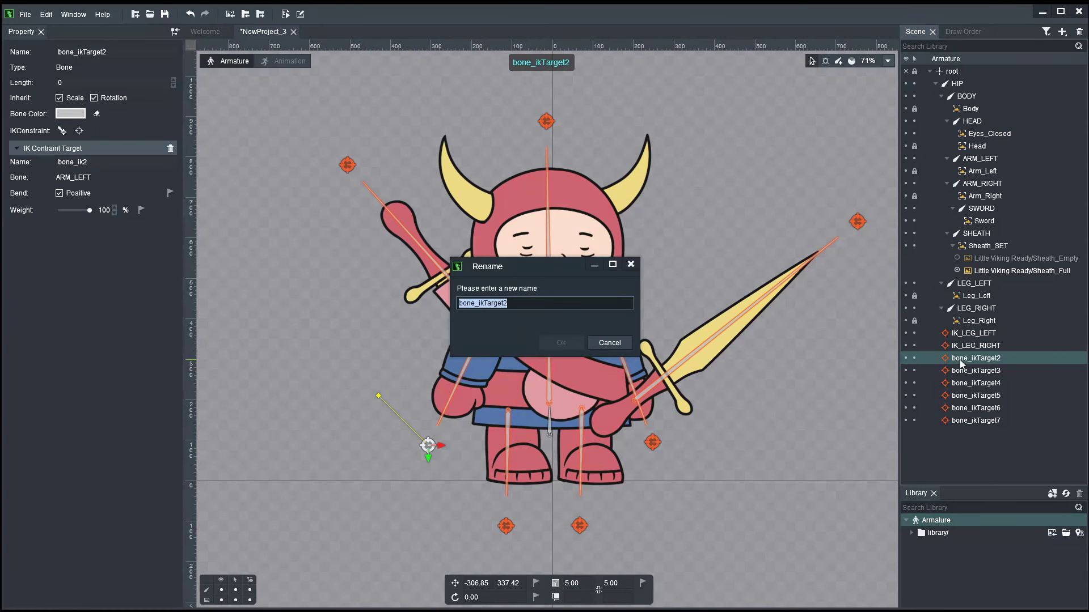
pyautogui.write('IK_ARM_LEFT')
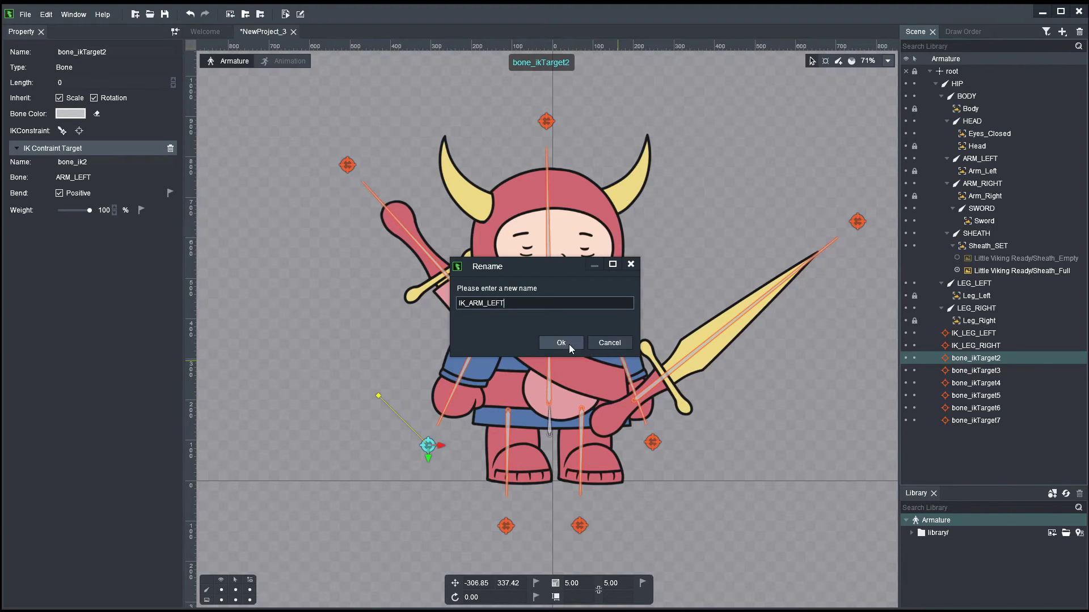
pyautogui.click(570, 345)
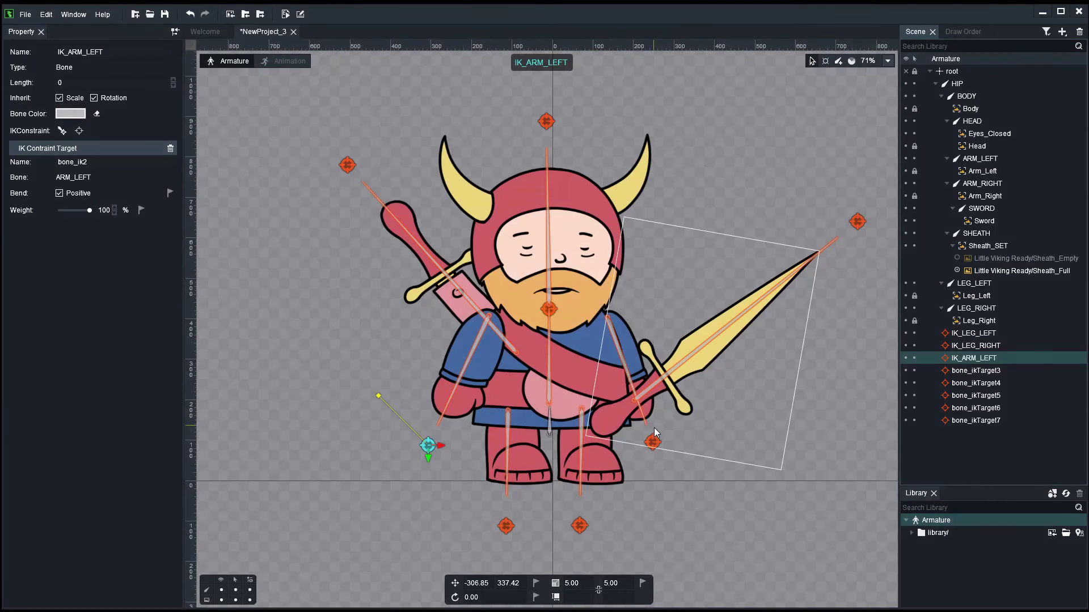
pyautogui.click(654, 444)
pyautogui.doubleClick(967, 372)
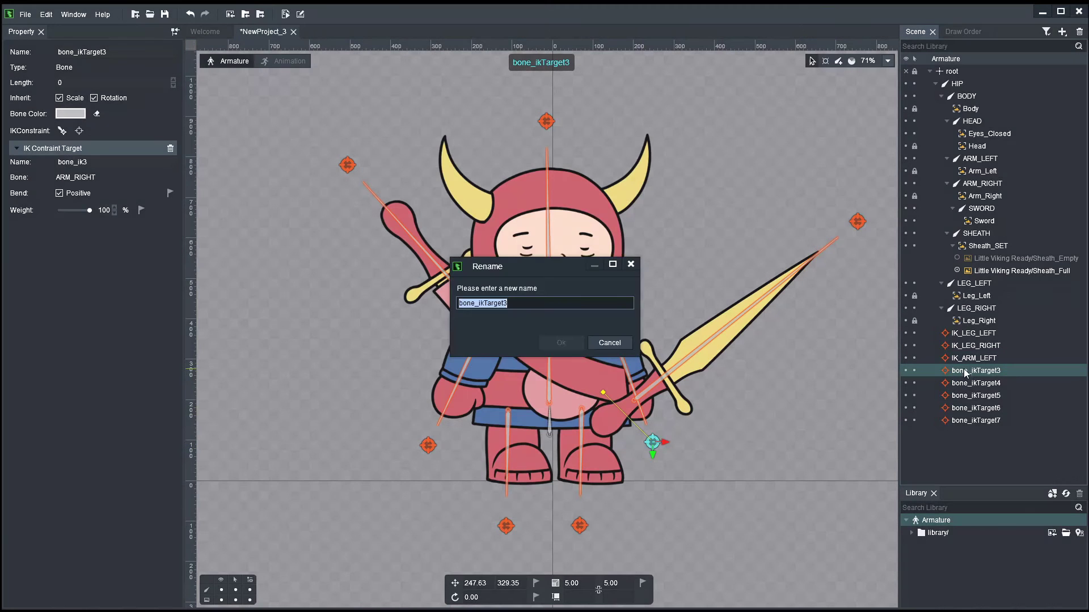
pyautogui.write('IK_ARM_RIGHT')
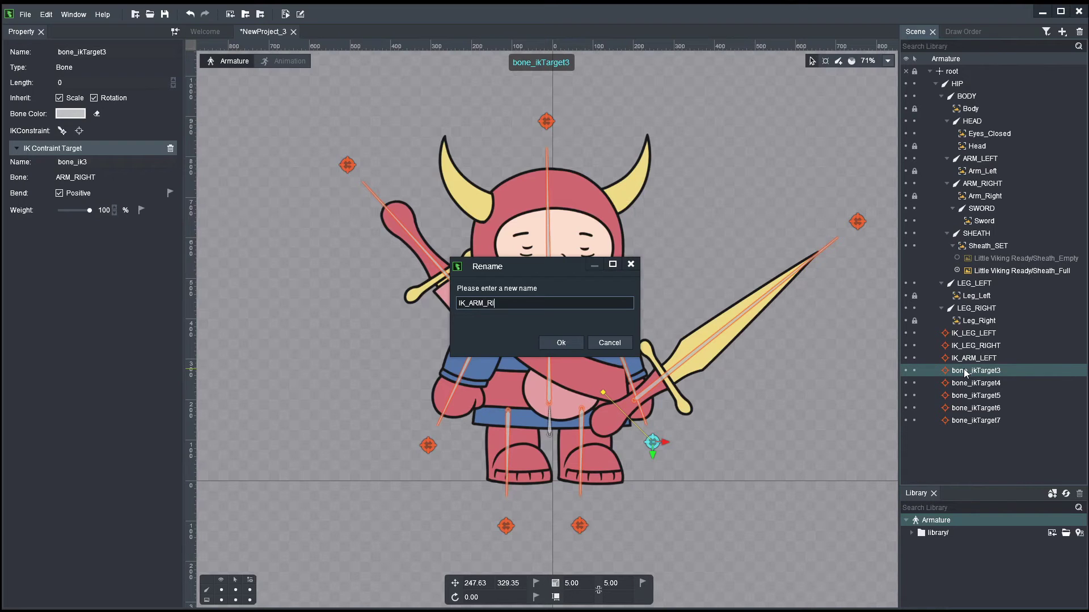
pyautogui.click(560, 343)
# Rename the head's IK target to IK_HEAD
pyautogui.click(983, 408)
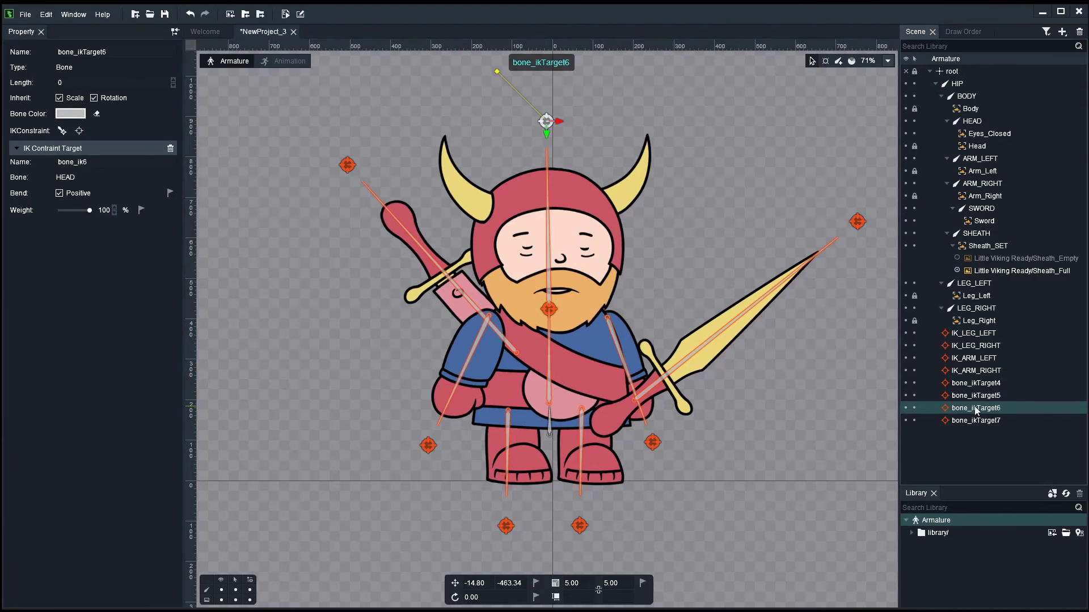
pyautogui.doubleClick(975, 409)
pyautogui.write('IK_H')
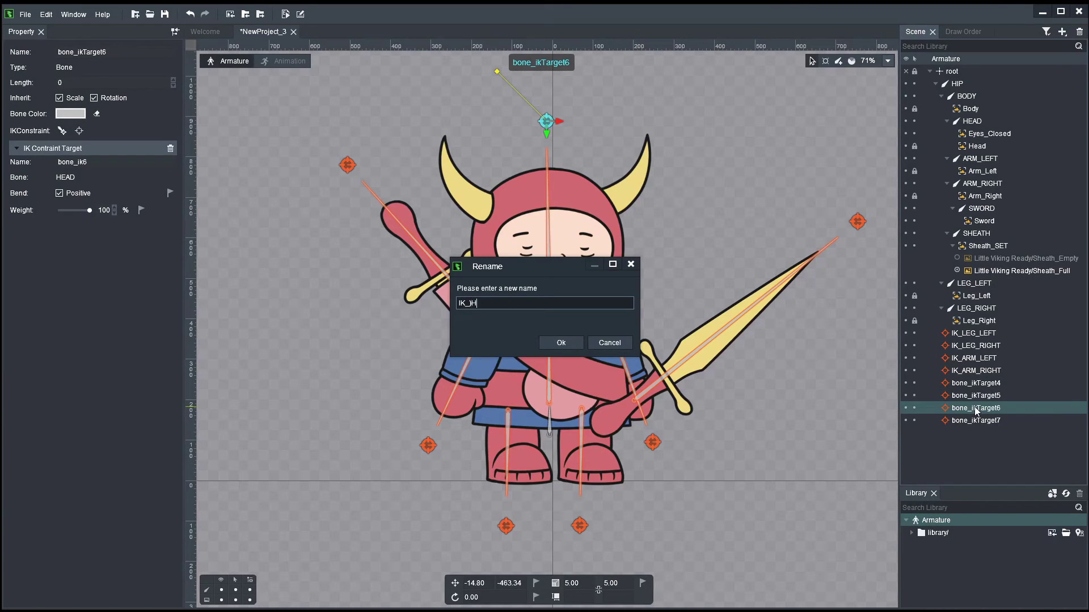
pyautogui.press('BackSpace')
pyautogui.press('BackSpace')
pyautogui.write('HEAD')
pyautogui.click(547, 343)
# Rename the sheath and sword targets IK_SHEATH and IK_SWORD, and type IK_BODY for the body's target
pyautogui.click(347, 165)
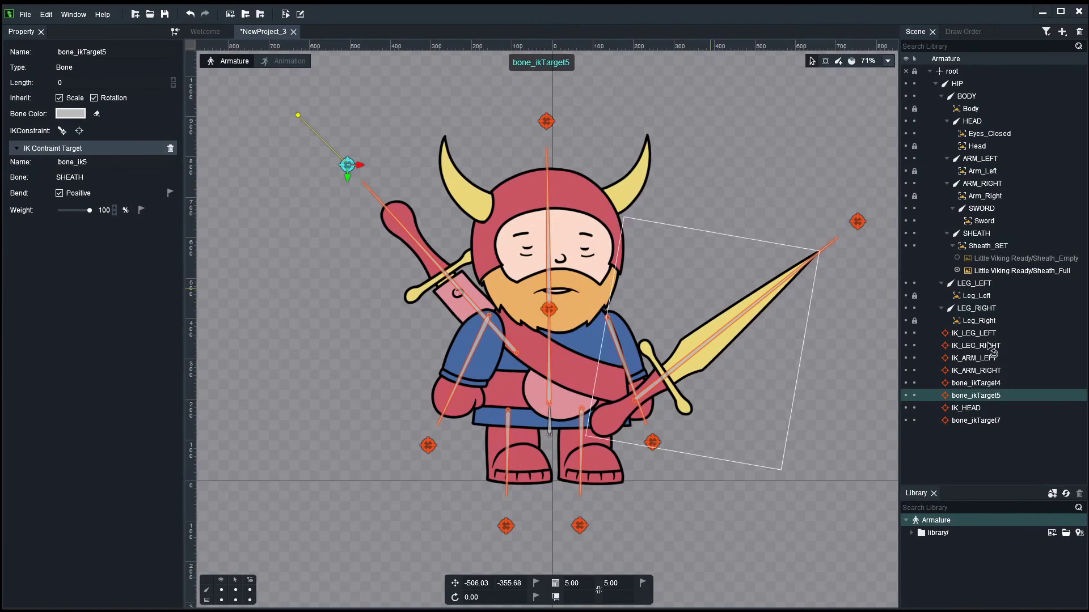
pyautogui.doubleClick(975, 396)
pyautogui.write('IK')
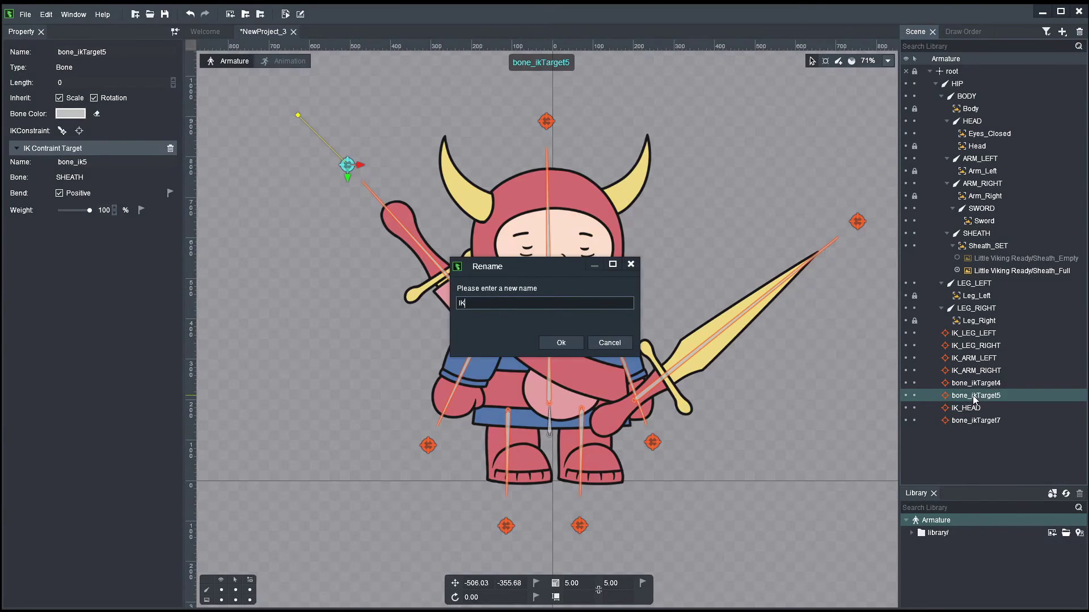
pyautogui.write('_SHEATH')
pyautogui.click(559, 349)
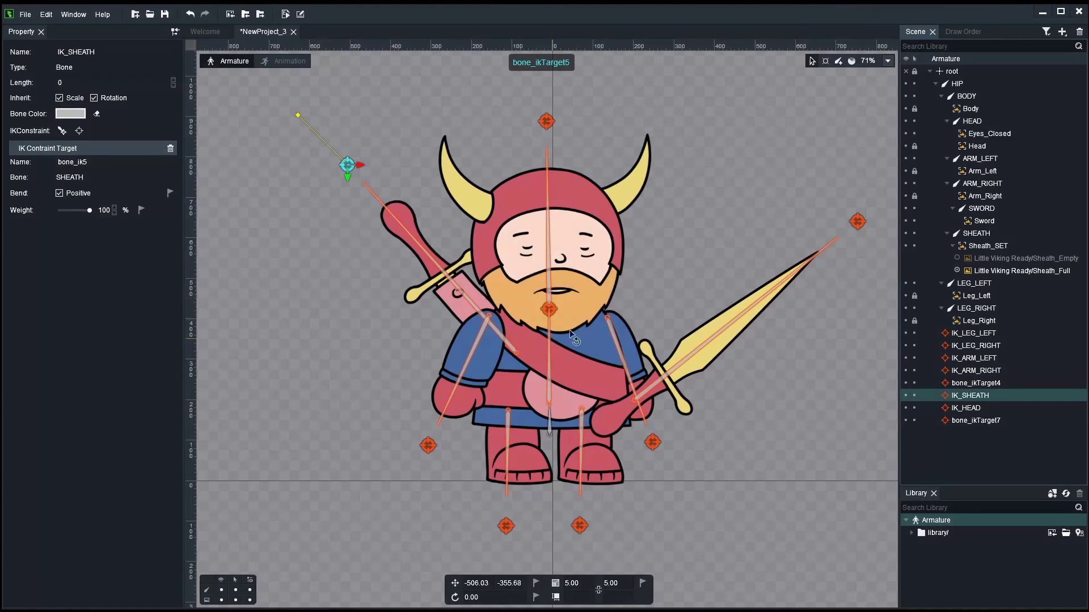
pyautogui.click(858, 221)
pyautogui.doubleClick(969, 384)
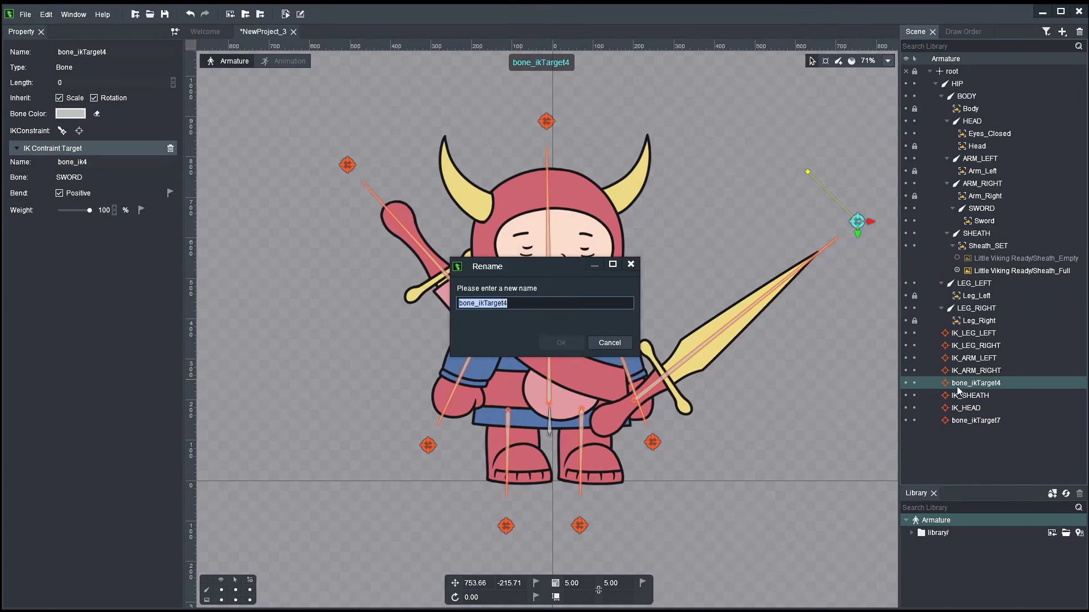
pyautogui.write('IK_')
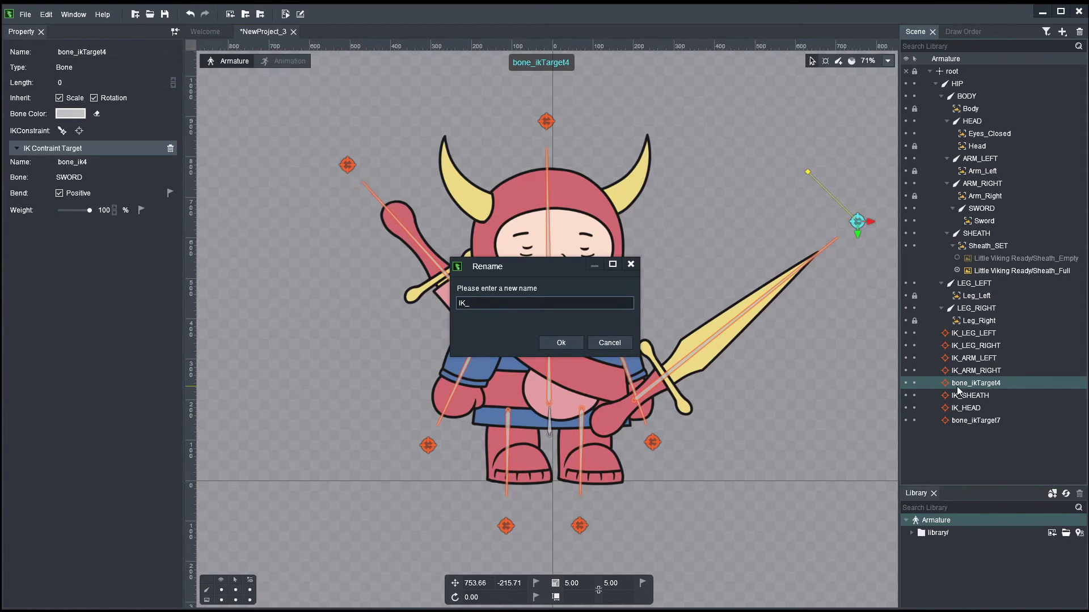
pyautogui.write('SWORD')
pyautogui.click(554, 347)
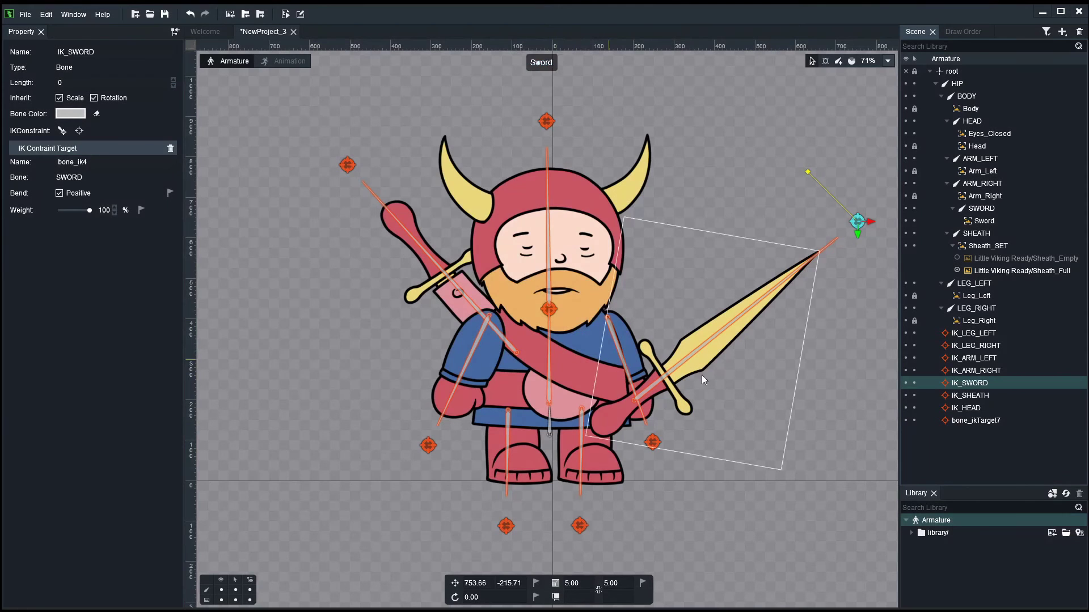
pyautogui.click(556, 307)
pyautogui.doubleClick(972, 421)
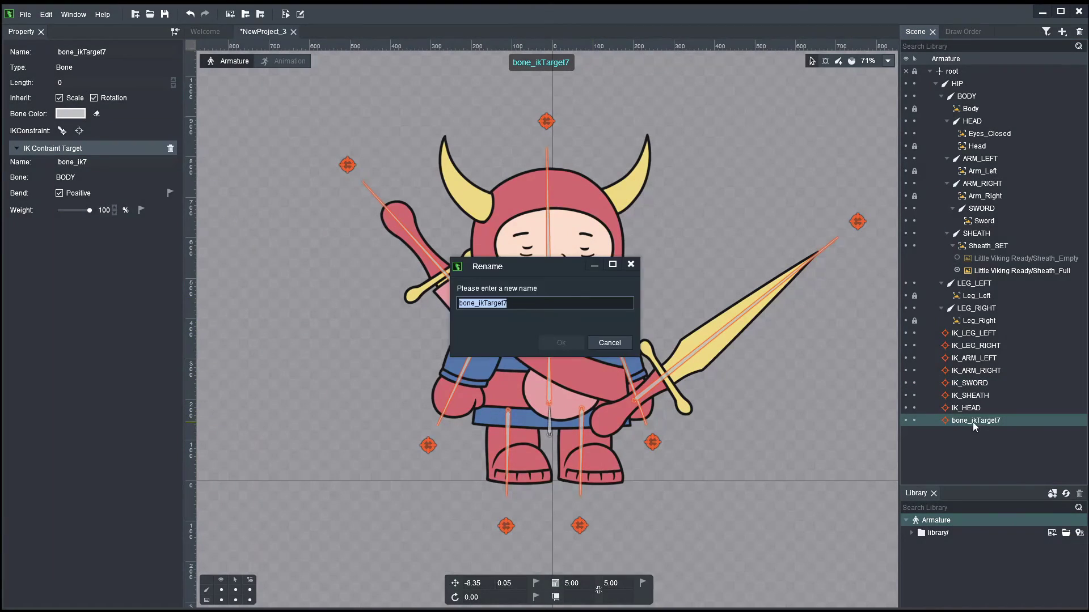
pyautogui.write('IK_')
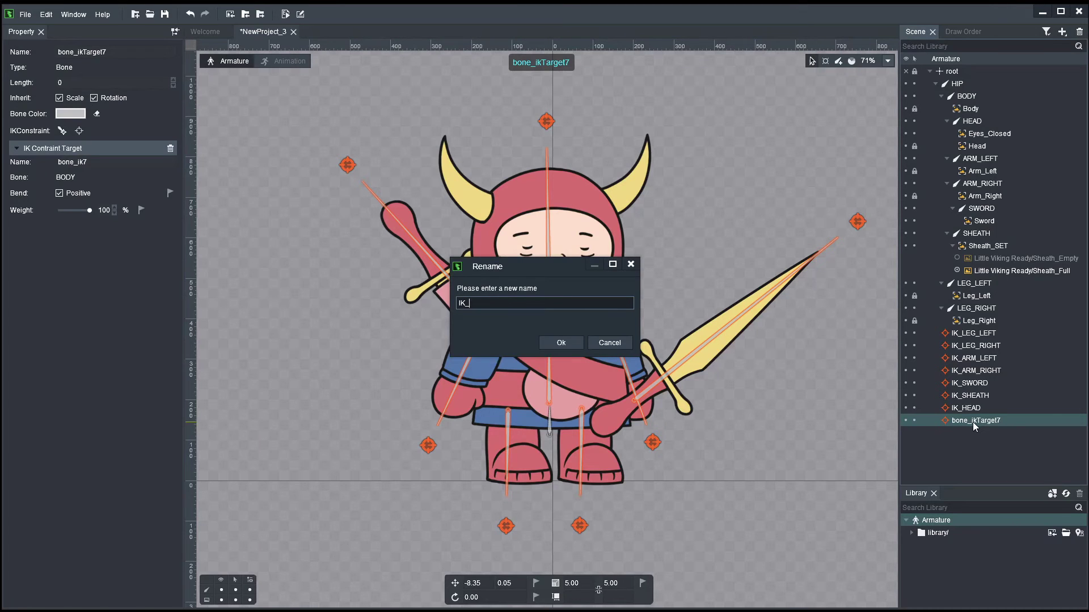
pyautogui.write('BODY')
# Confirm the IK_BODY name and lock the LEG_RIGHT, LEG_LEFT, HEAD, ARM_LEFT, SWORD and SHEATH bones
pyautogui.click(562, 342)
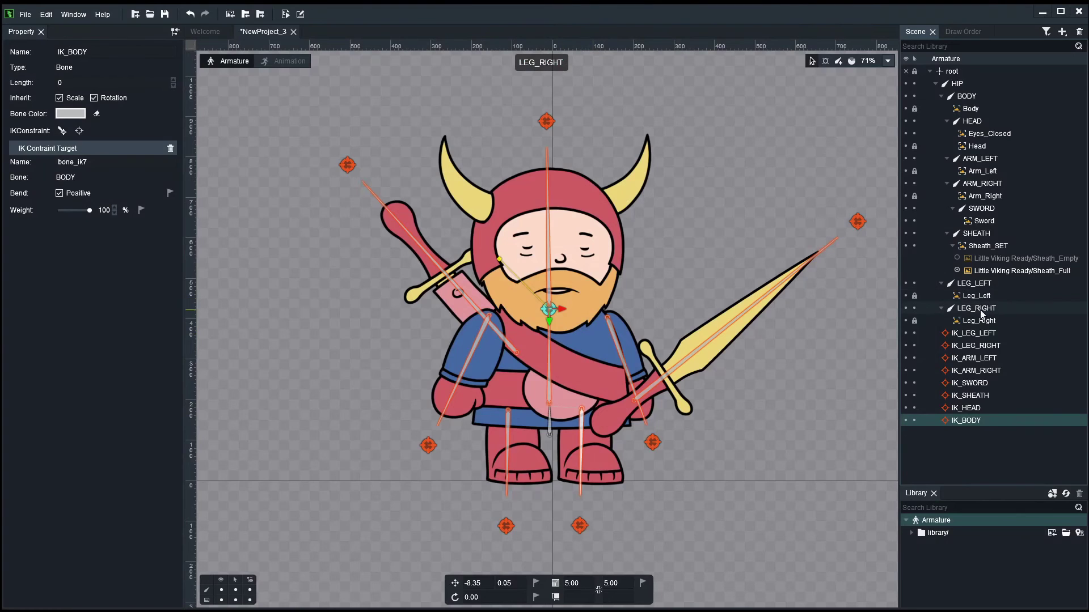
pyautogui.click(914, 308)
pyautogui.click(914, 283)
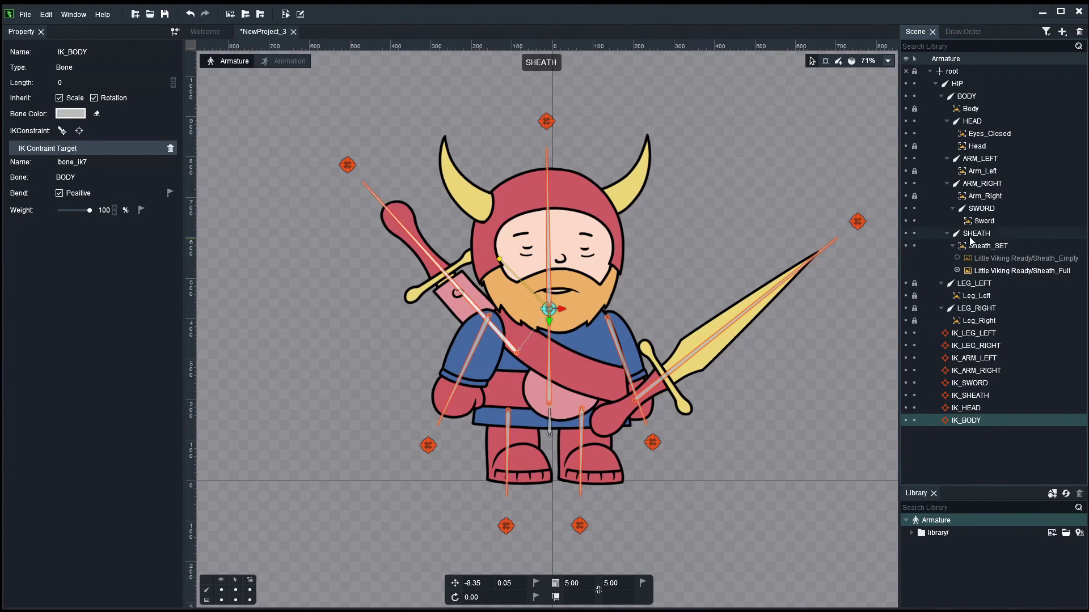
pyautogui.click(914, 121)
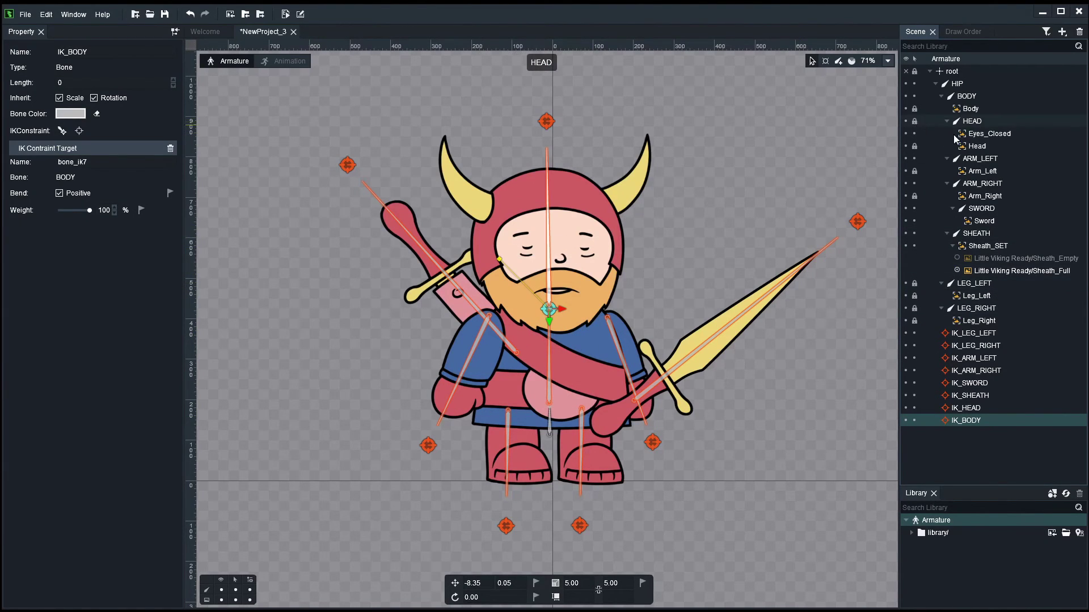
pyautogui.click(914, 159)
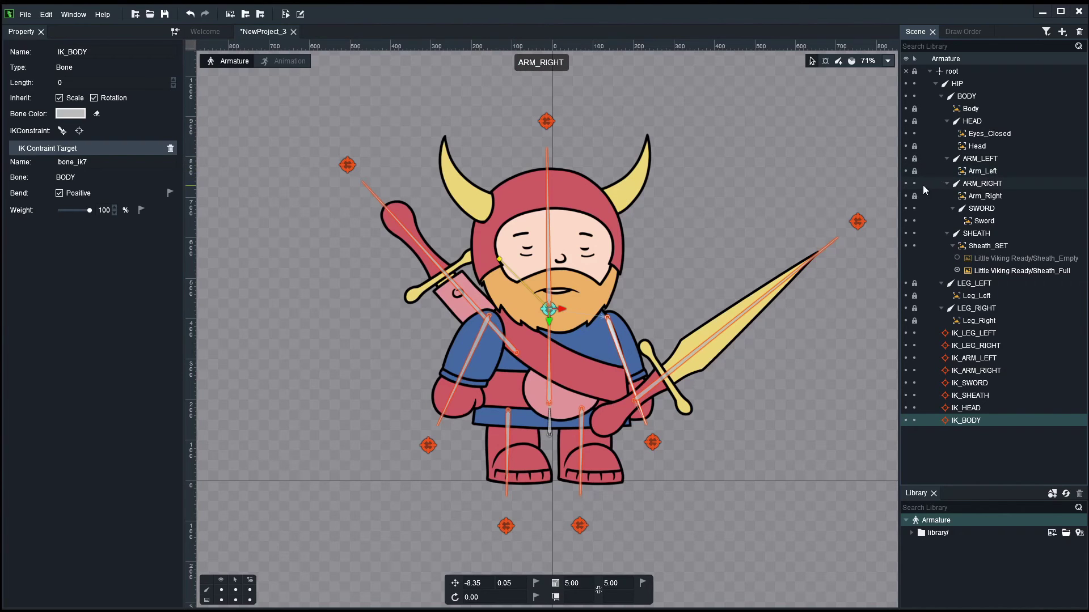
pyautogui.click(914, 208)
pyautogui.click(915, 233)
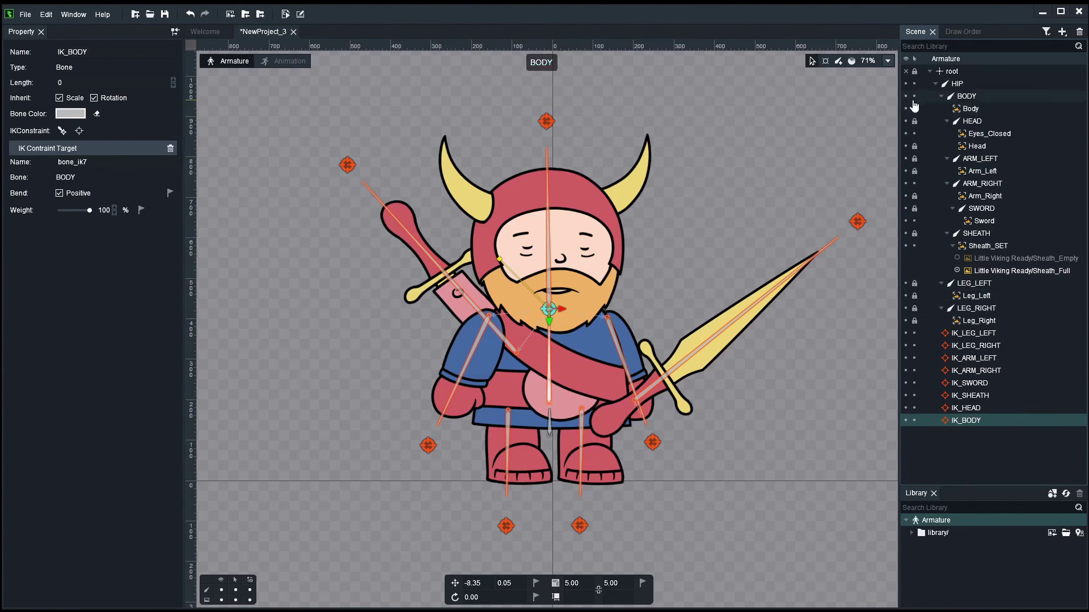
# Lock the HIP bone and clear the selection
pyautogui.click(915, 84)
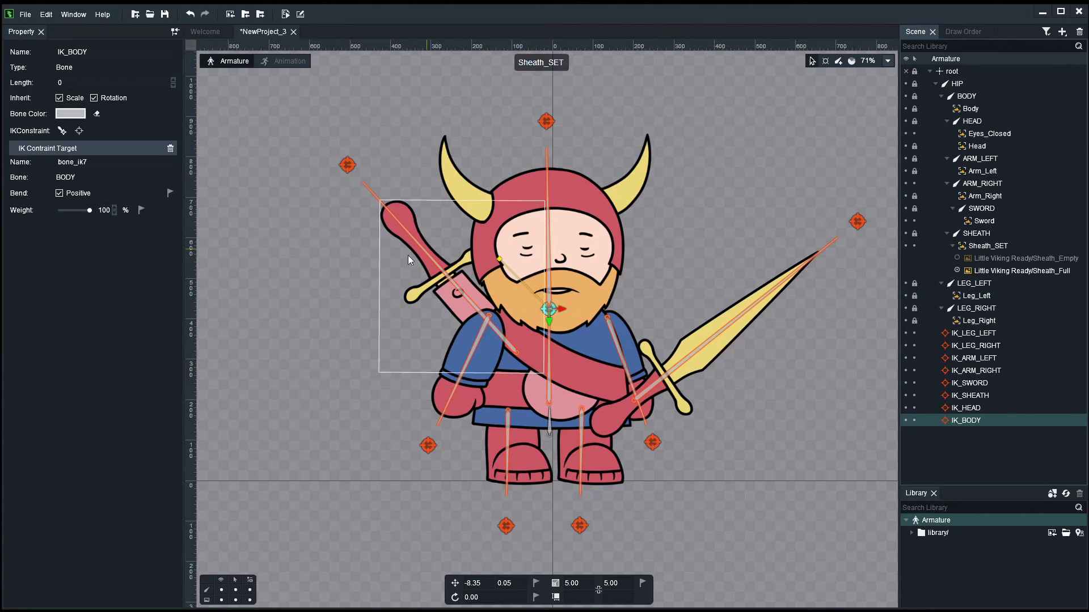
pyautogui.click(289, 285)
pyautogui.scroll(-3, 312, 278)
pyautogui.scroll(3, 367, 248)
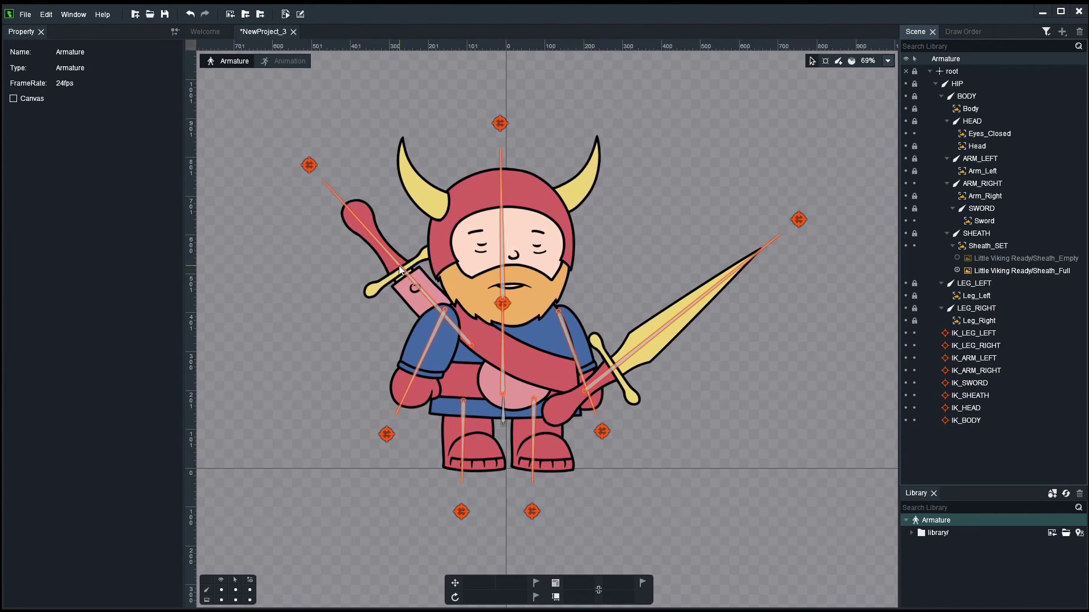
pyautogui.click(508, 303)
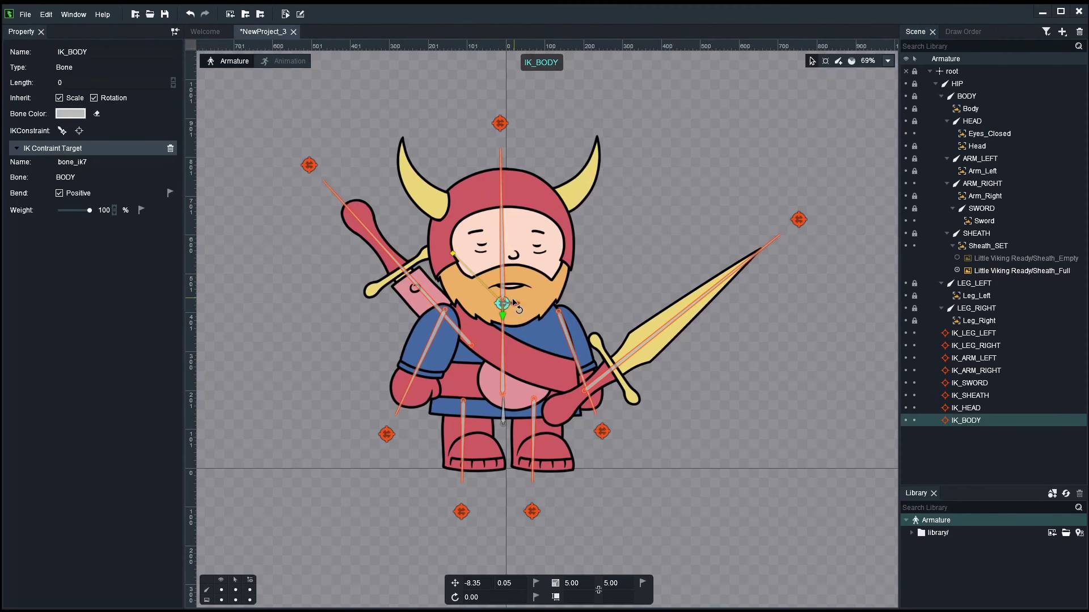
pyautogui.moveTo(509, 304); pyautogui.dragTo(482, 322)
pyautogui.hotkey('ctrl', 's')
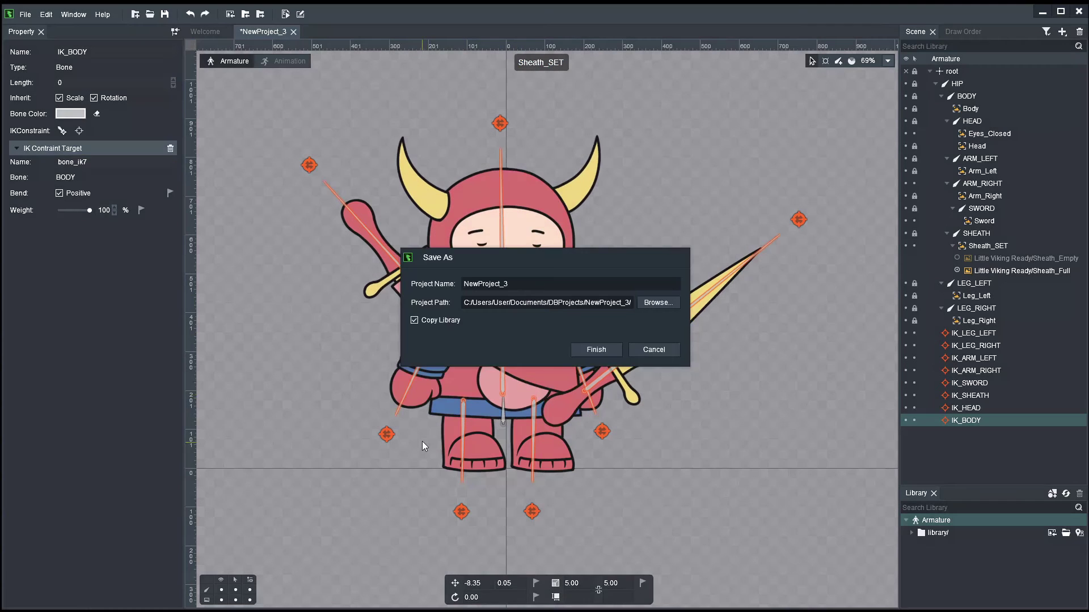
pyautogui.click(632, 354)
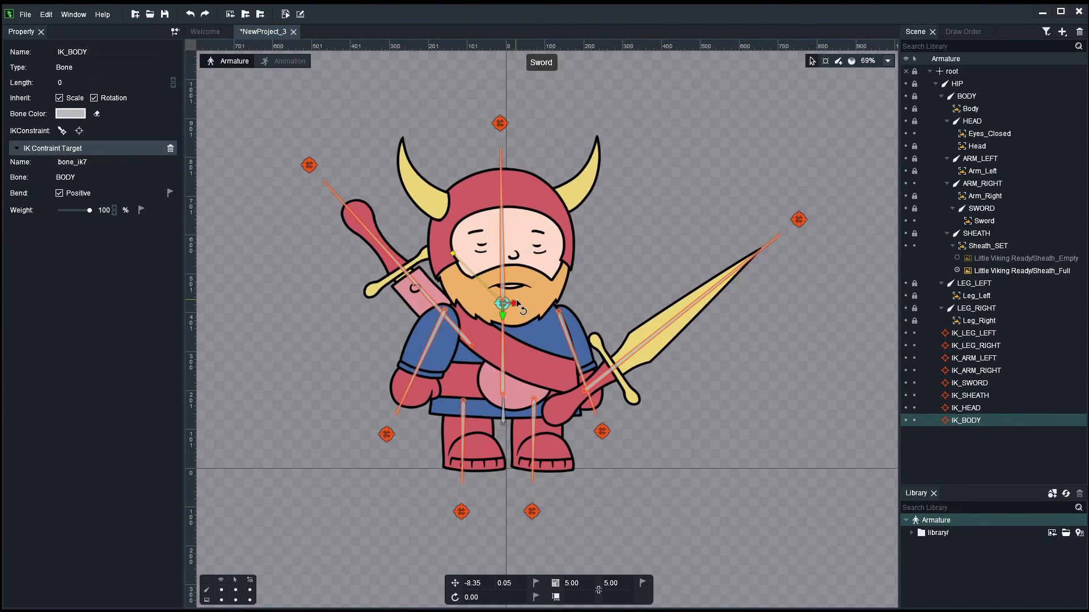
pyautogui.moveTo(516, 300)
pyautogui.mouseDown()
pyautogui.moveTo(536, 313)
pyautogui.moveTo(523, 313)
pyautogui.mouseUp()
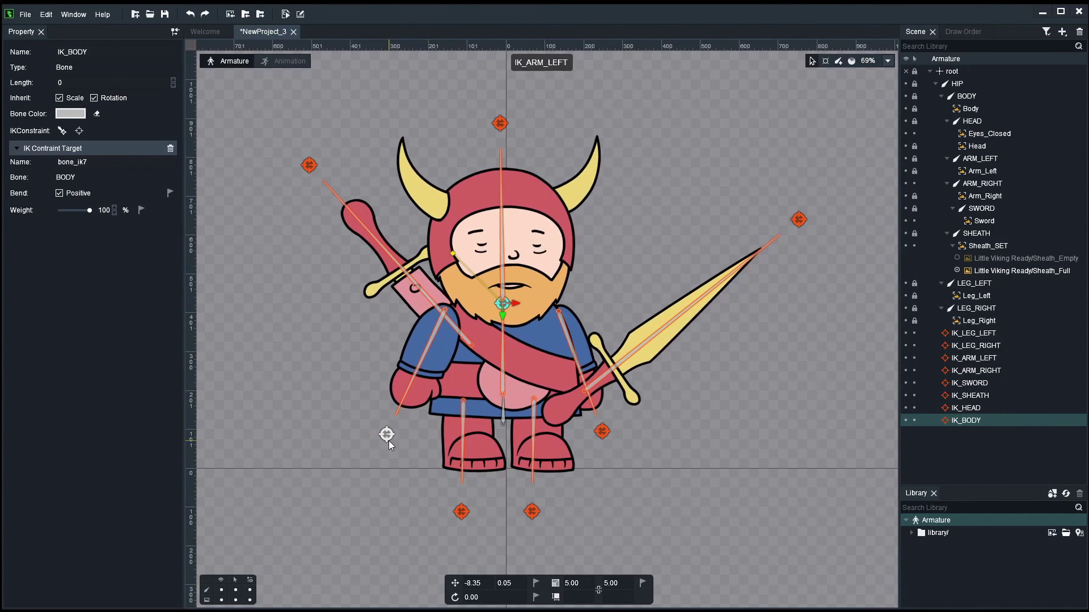
pyautogui.moveTo(389, 441); pyautogui.dragTo(346, 437)
pyautogui.hotkey('ctrl', 'z')
pyautogui.moveTo(602, 431); pyautogui.dragTo(637, 437)
pyautogui.hotkey('ctrl', 'z')
pyautogui.click(798, 221)
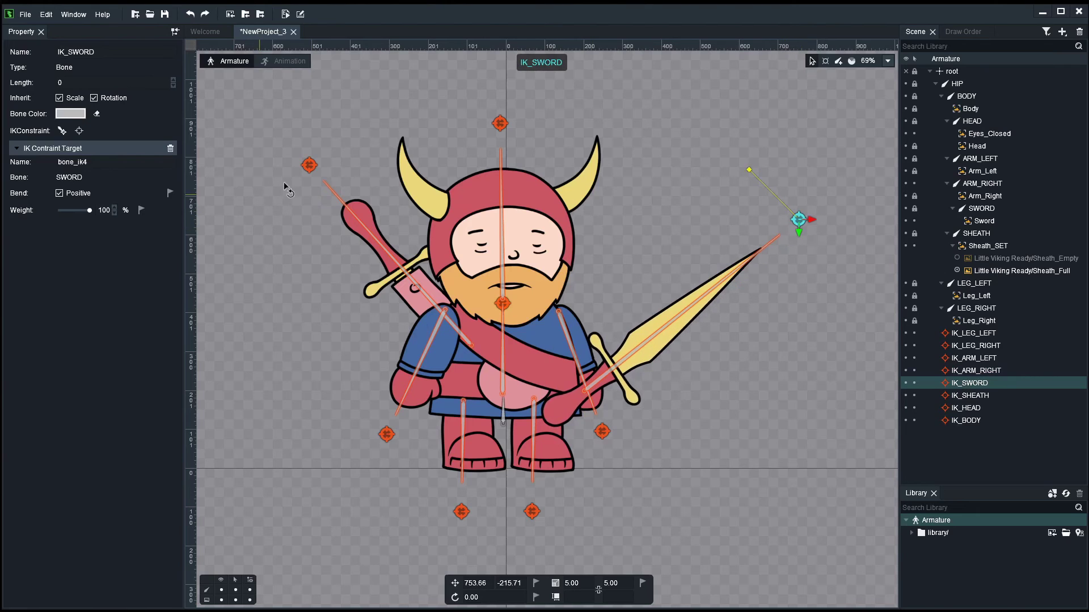
pyautogui.moveTo(309, 166)
pyautogui.mouseDown()
pyautogui.moveTo(329, 167)
pyautogui.moveTo(318, 178)
pyautogui.mouseUp()
pyautogui.hotkey('ctrl', 'z')
pyautogui.moveTo(499, 124)
pyautogui.mouseDown()
pyautogui.moveTo(515, 122)
pyautogui.moveTo(509, 128)
pyautogui.mouseUp()
pyautogui.hotkey('ctrl', 'z')
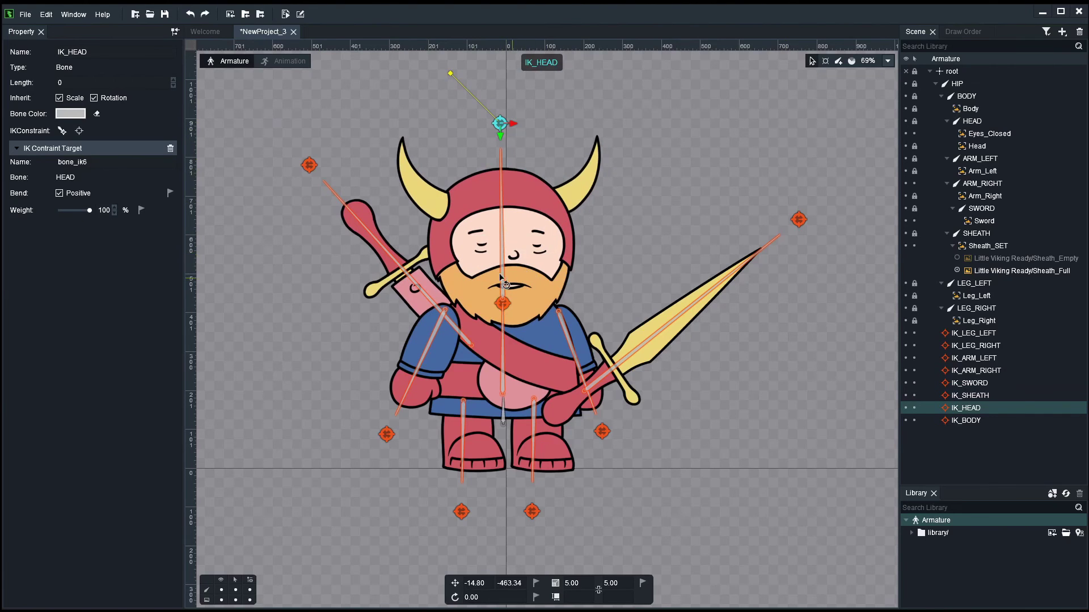
pyautogui.moveTo(339, 198); pyautogui.dragTo(498, 349)
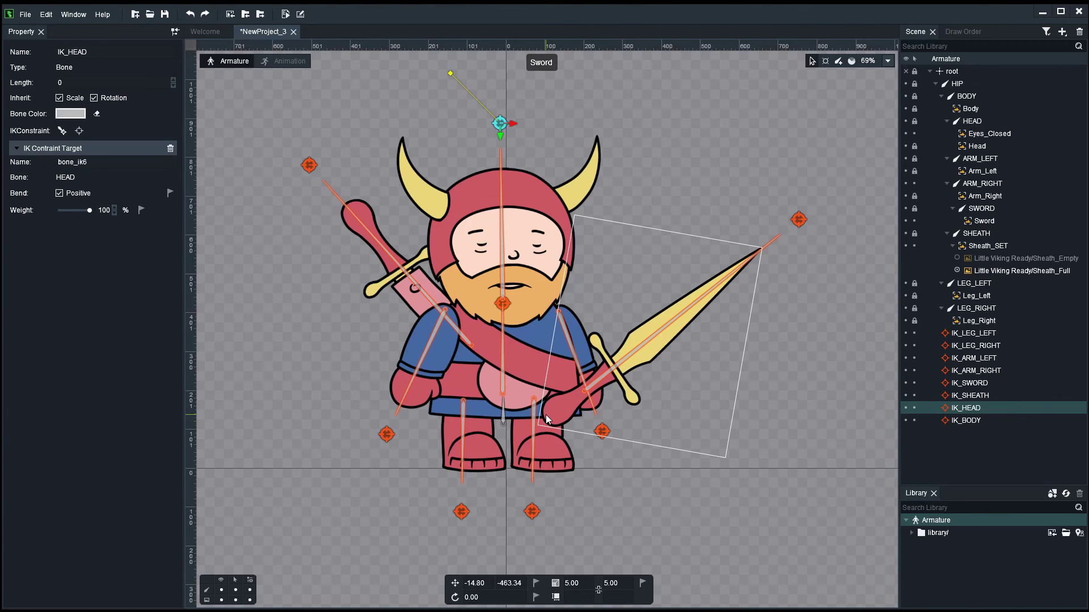
# Deselect IK_HEAD by clicking empty canvas, leaving the rig at rest pose
pyautogui.scroll(-2, 738, 410)
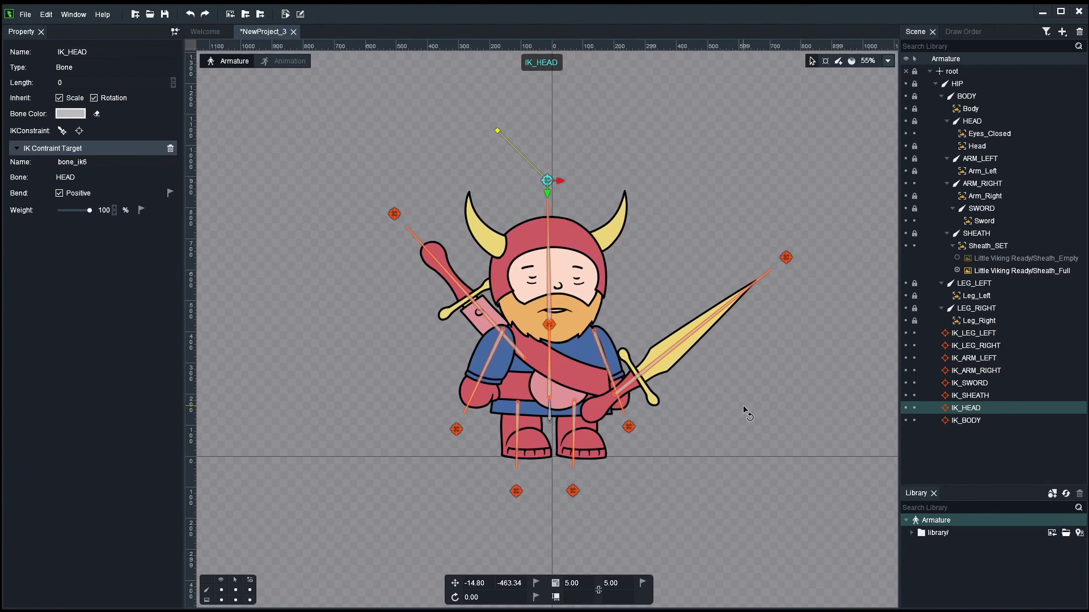
pyautogui.scroll(1, 740, 408)
pyautogui.click(741, 406)
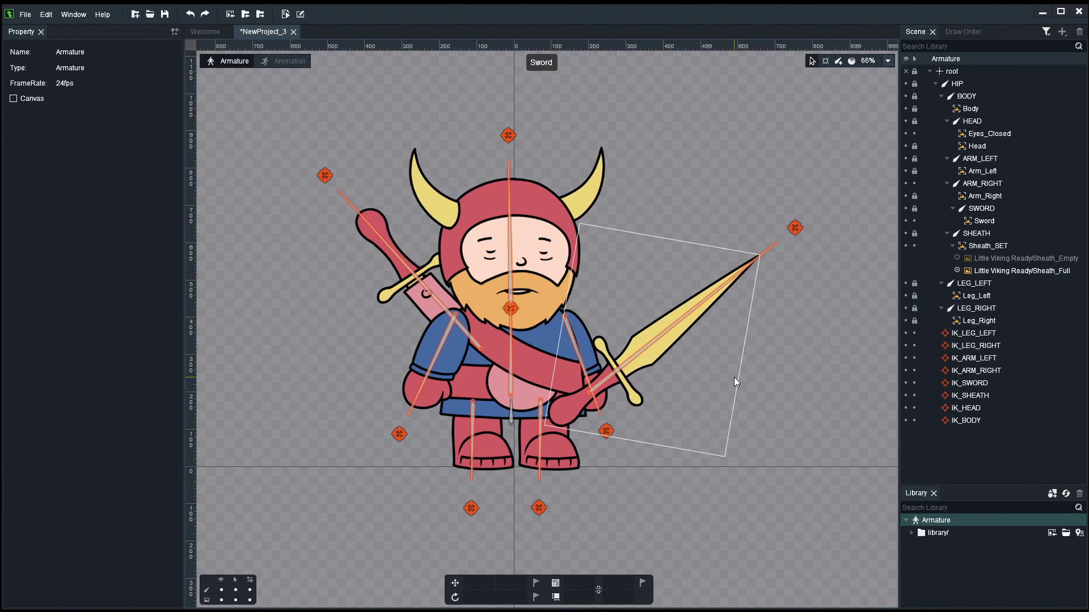
pyautogui.scroll(-2, 735, 376)
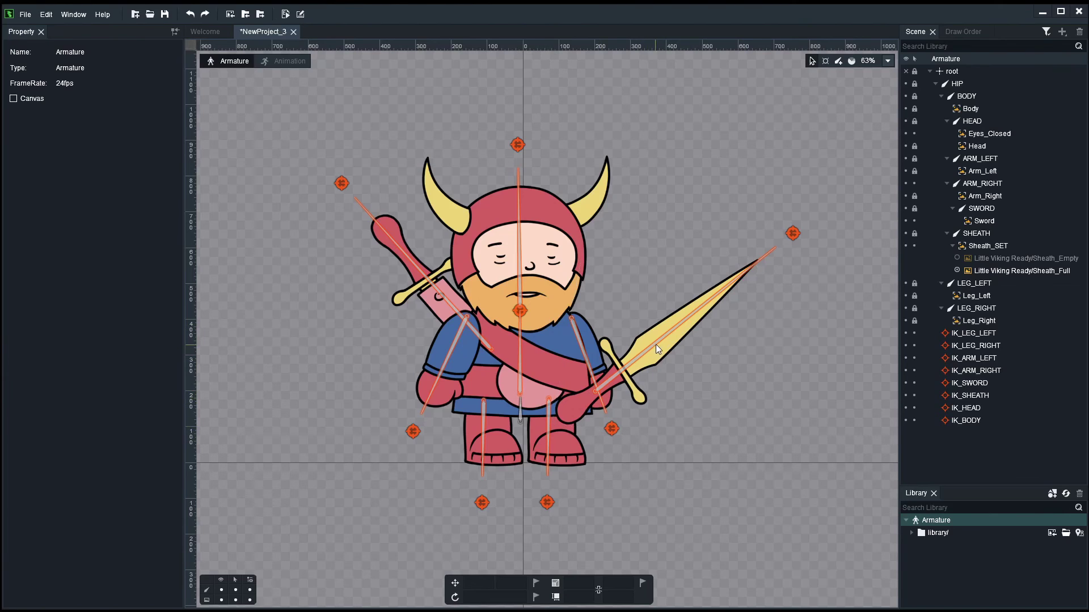
# In the Draw Order list, move Sword down below Body
pyautogui.click(963, 32)
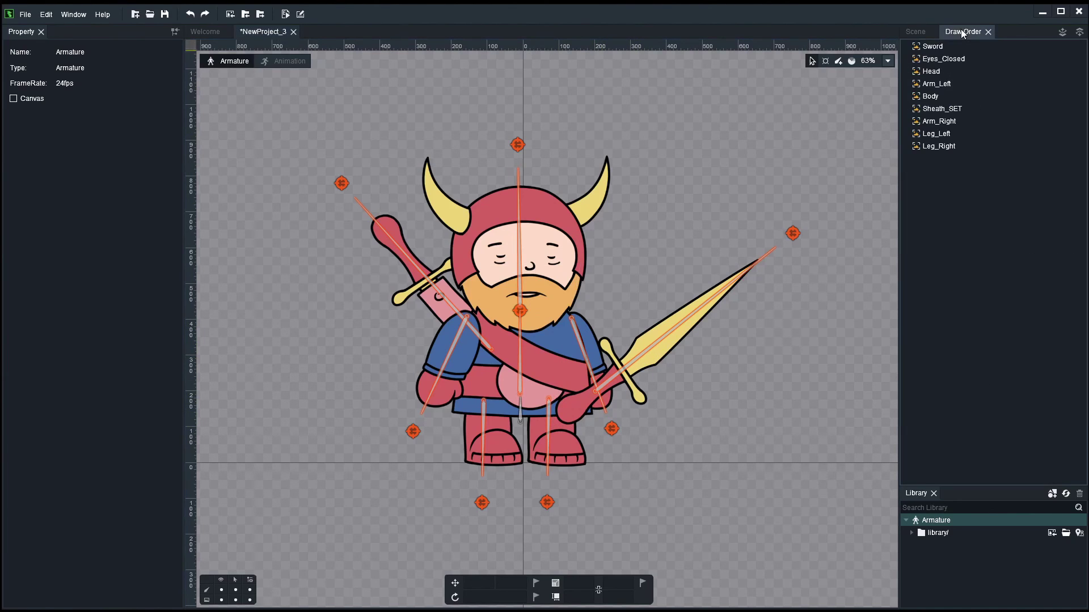
pyautogui.moveTo(950, 46); pyautogui.dragTo(951, 97)
pyautogui.scroll(1, 739, 396)
pyautogui.scroll(1, 738, 396)
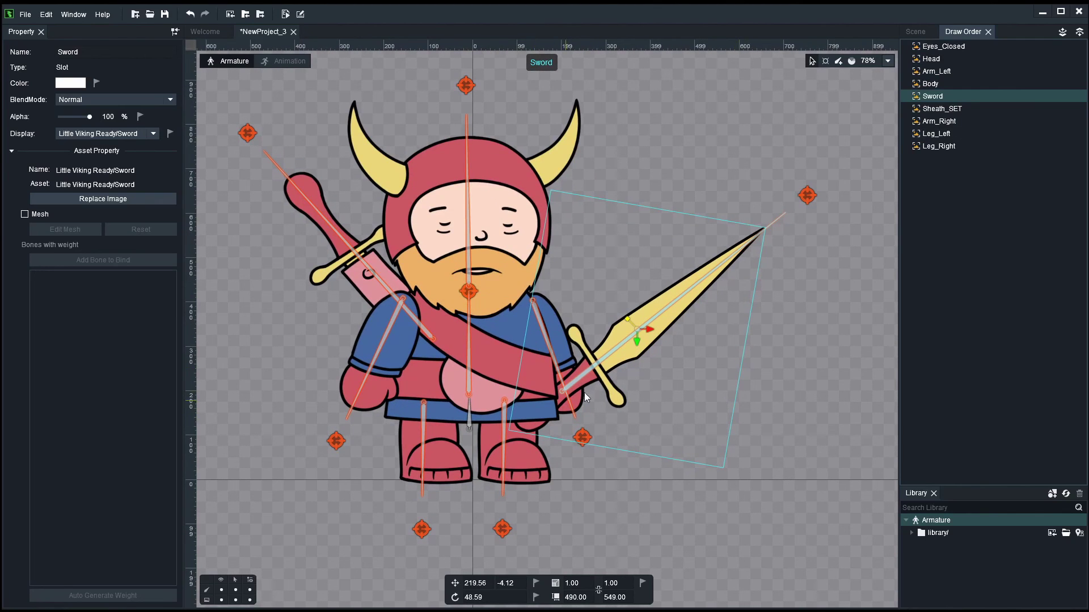
pyautogui.moveTo(967, 98)
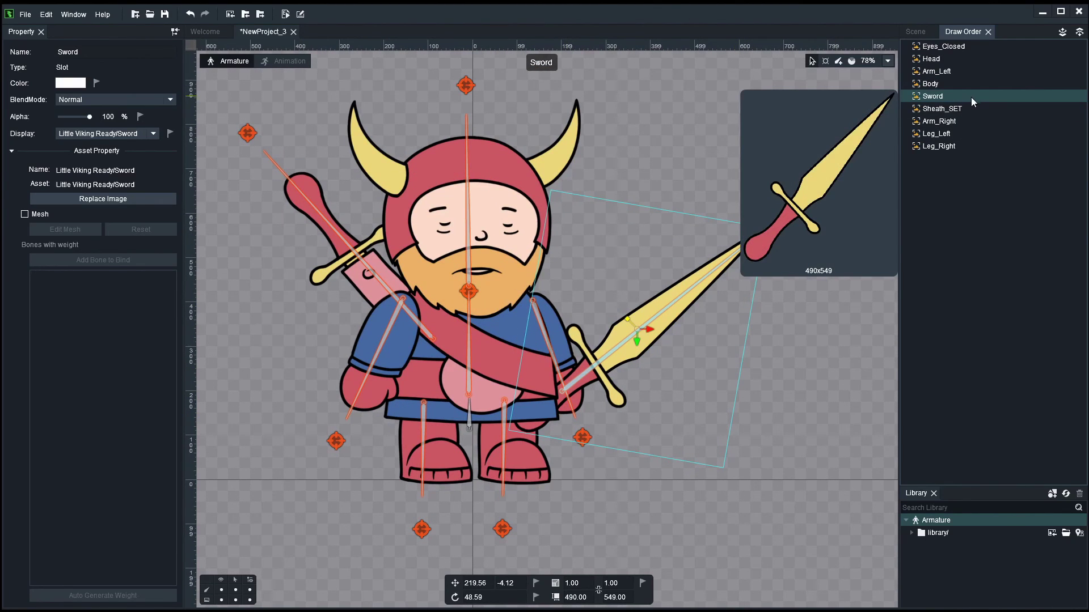
pyautogui.moveTo(971, 97)
pyautogui.mouseDown()
pyautogui.moveTo(971, 148)
pyautogui.moveTo(971, 110)
pyautogui.mouseUp()
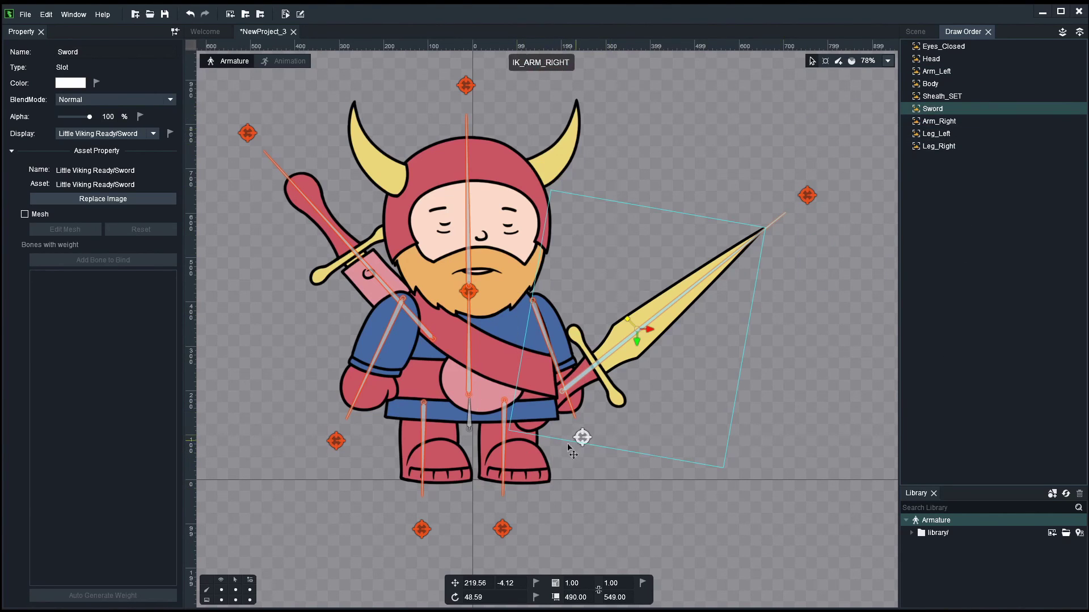
# Raise Leg_Left below Sheath_SET and Leg_Right below Leg_Left, so both legs draw above Sword
pyautogui.click(968, 133)
pyautogui.moveTo(968, 132); pyautogui.dragTo(965, 104)
pyautogui.moveTo(965, 145); pyautogui.dragTo(965, 114)
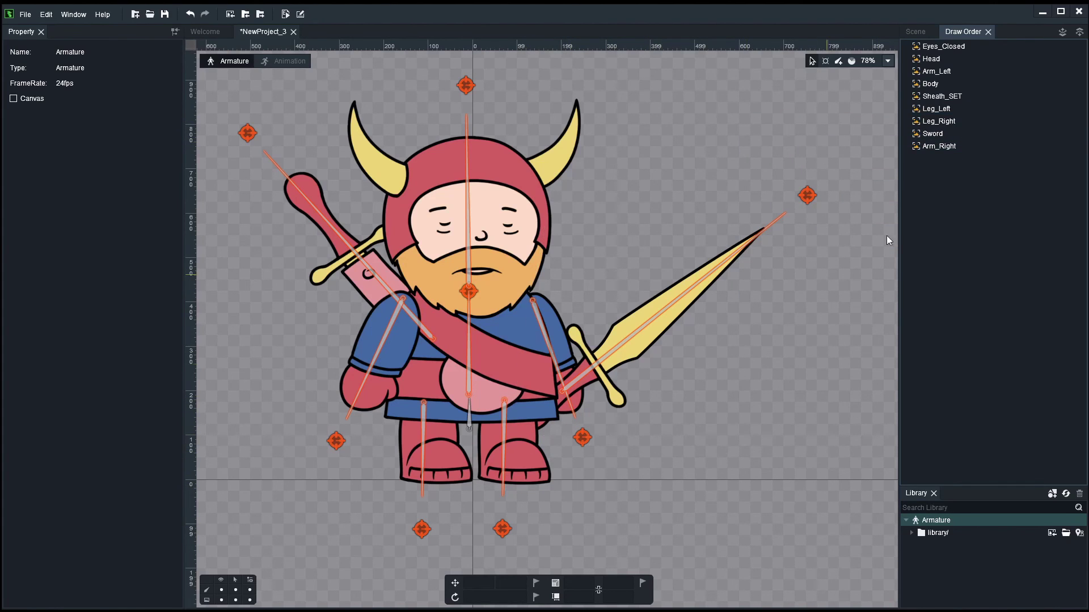
# Go back to the Scene hierarchy and switch to Animation mode
pyautogui.click(917, 32)
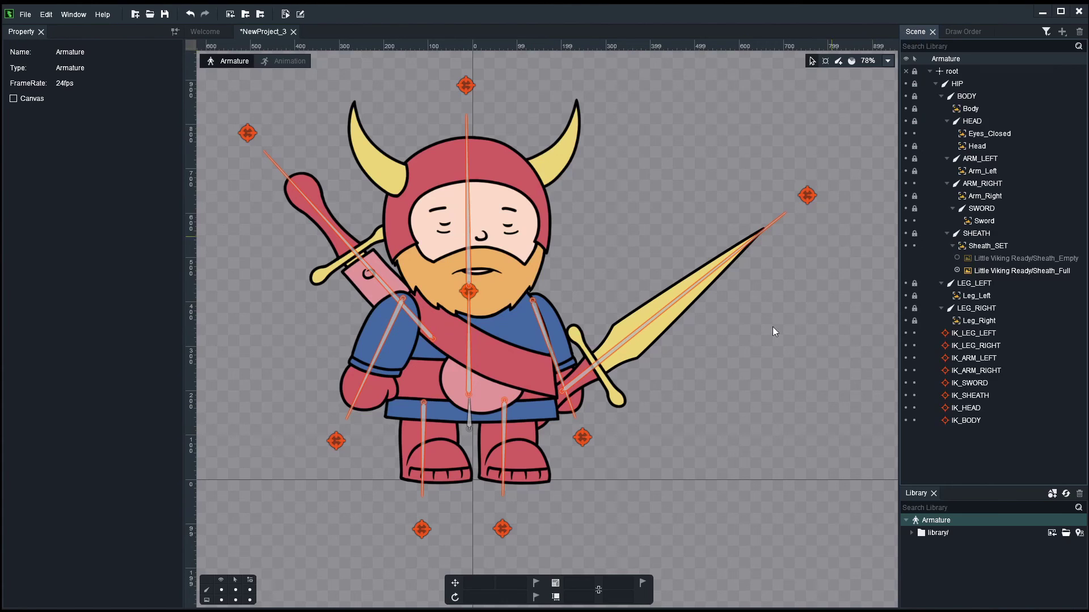
pyautogui.scroll(-1, 726, 424)
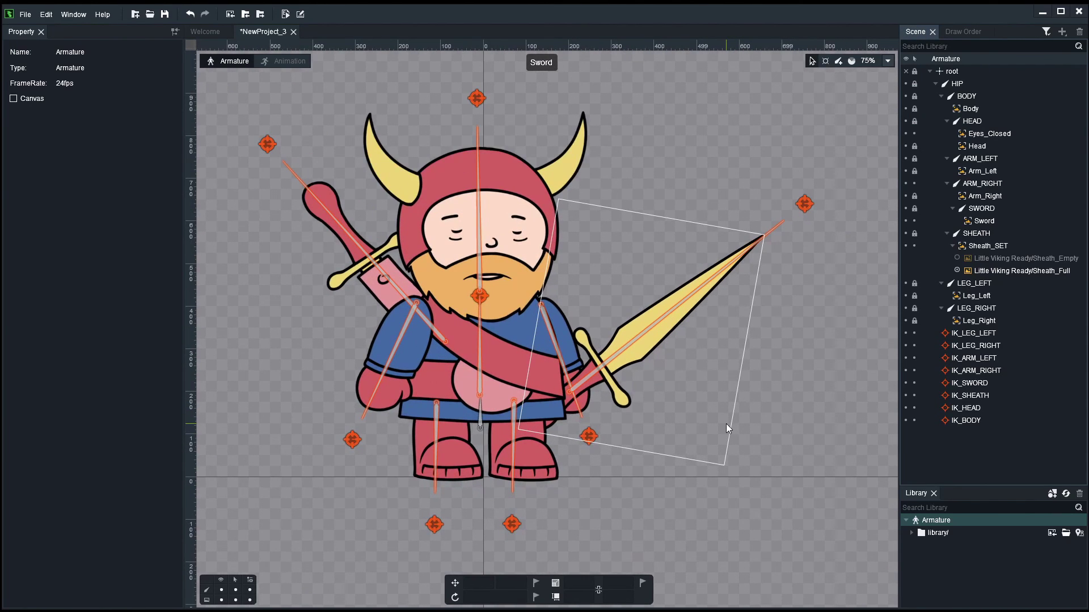
pyautogui.click(287, 61)
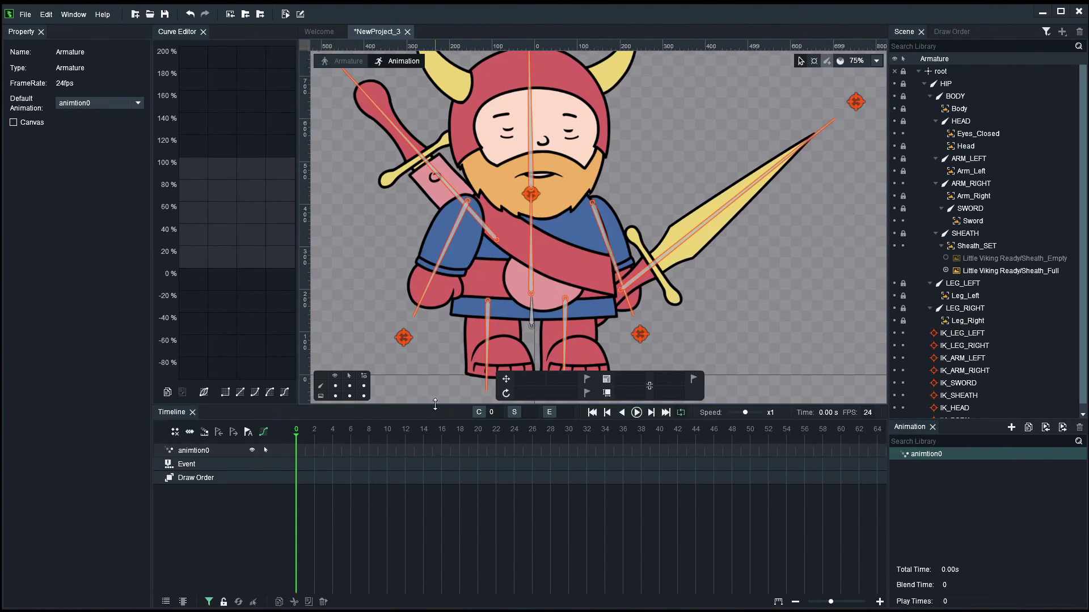
# Shrink the timeline area and zoom the canvas out to show more of the Viking
pyautogui.moveTo(435, 404); pyautogui.dragTo(435, 498)
pyautogui.scroll(-3, 676, 323)
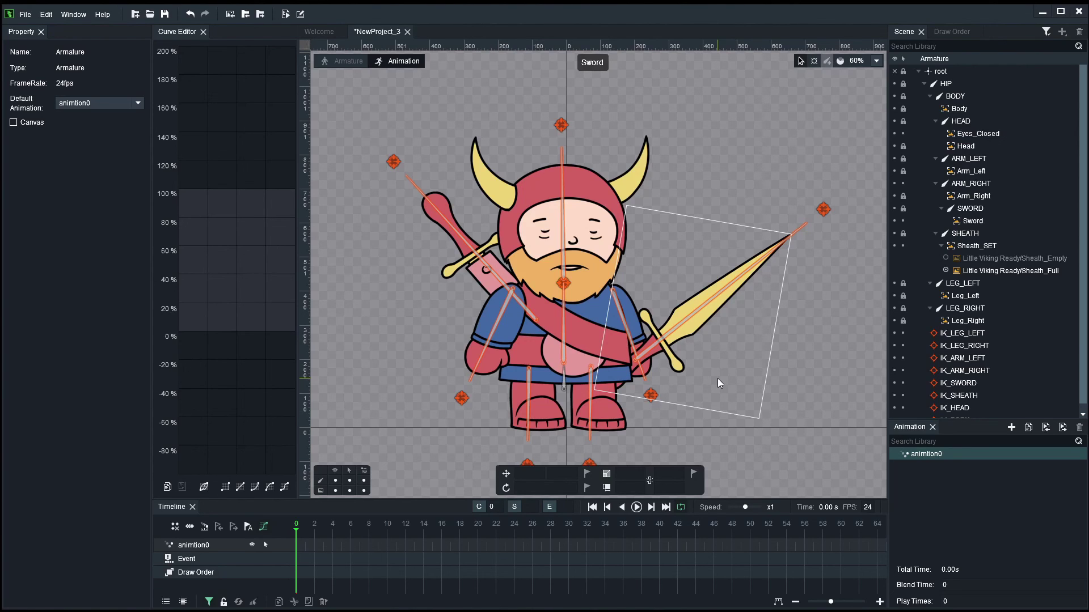
# Switch back to Armature mode and zoom and pan to recentre the Viking rig
pyautogui.click(340, 63)
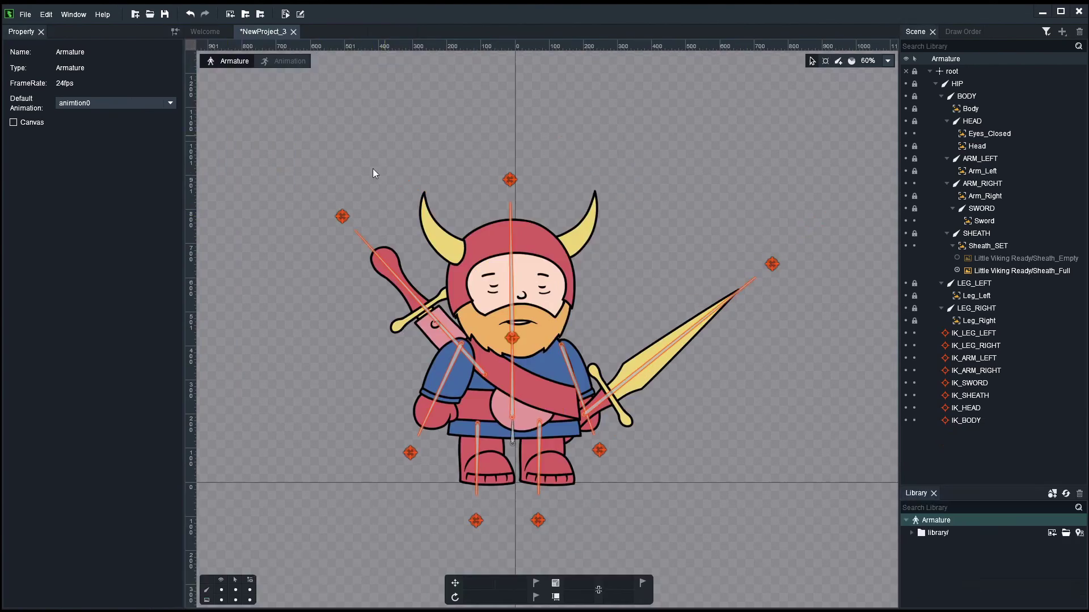
pyautogui.scroll(-2, 614, 250)
pyautogui.scroll(4, 607, 275)
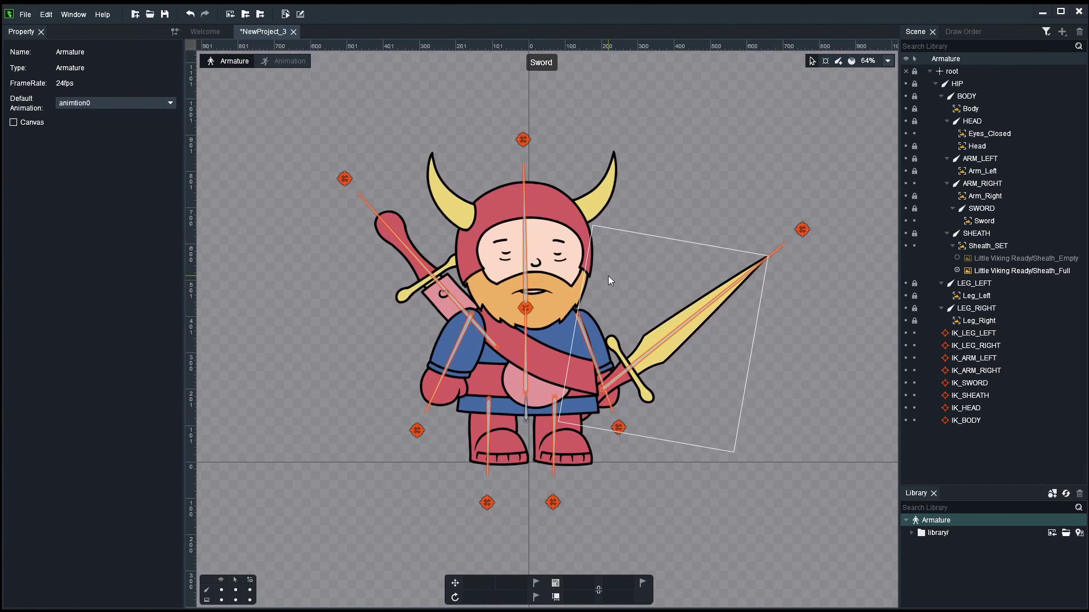
pyautogui.scroll(-2, 606, 278)
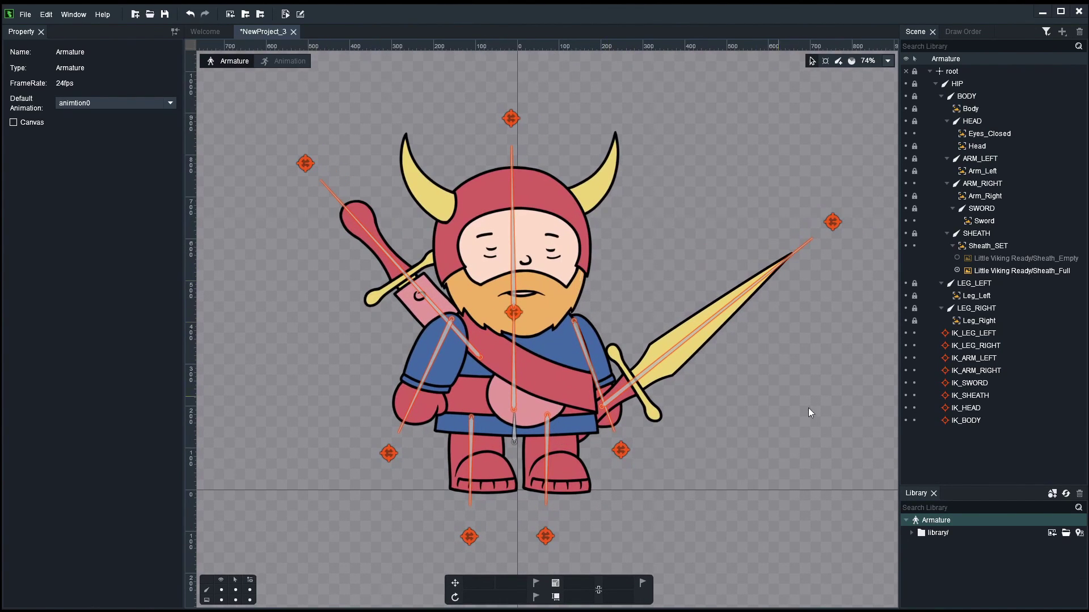
pyautogui.moveTo(831, 412); pyautogui.dragTo(827, 400)
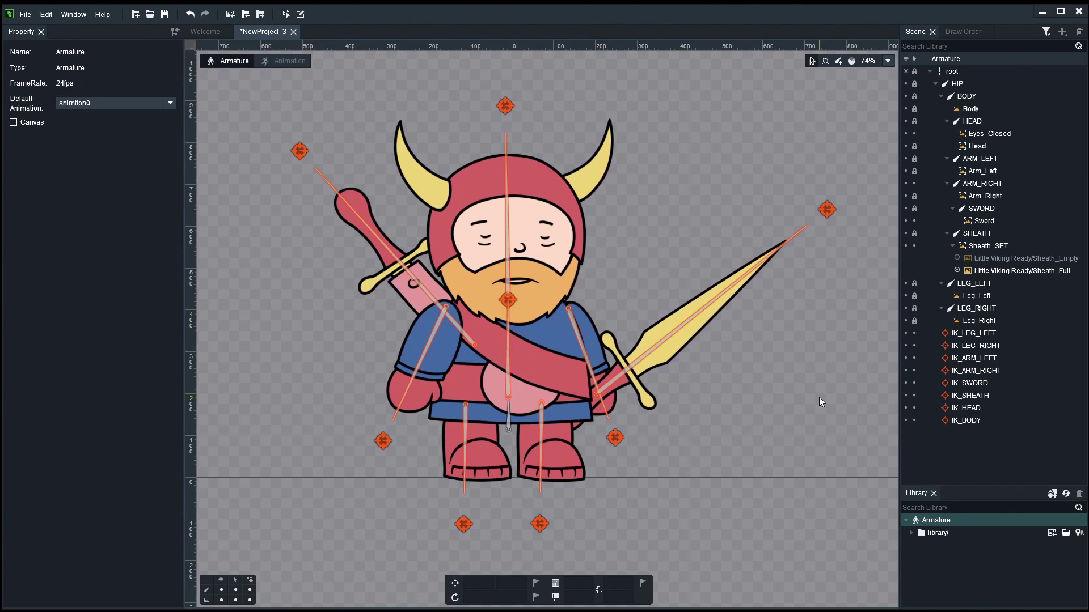